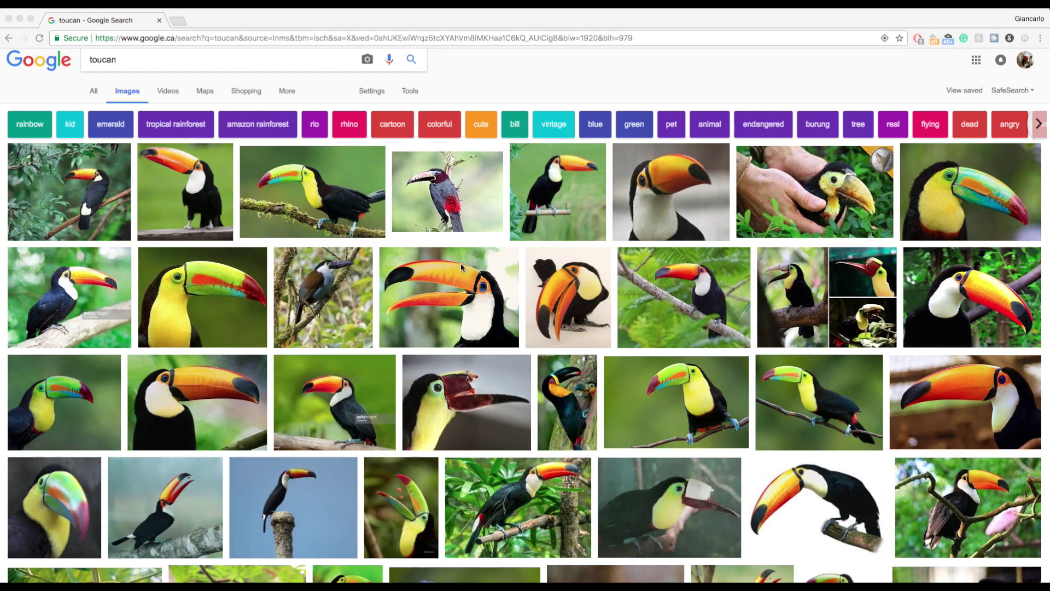
Browse the toucan image results and preview the keel-billed toucan perched on a thin branch from Education Quizzes.
{"action": "scroll", "coordinate": [338, 265], "scroll_direction": "down", "scroll_amount": 3}
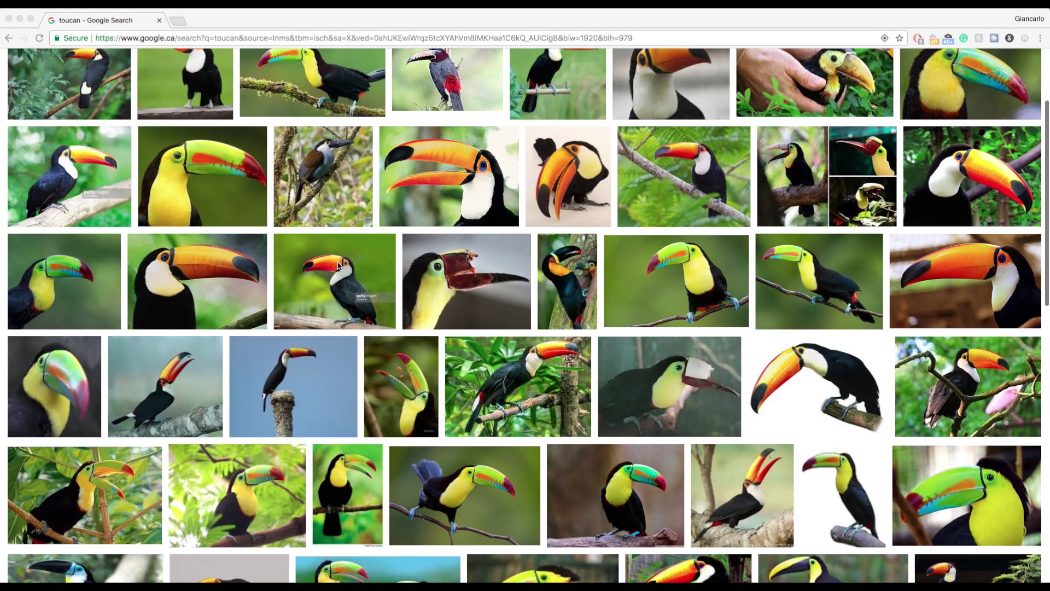
{"action": "scroll", "coordinate": [518, 266], "scroll_direction": "down", "scroll_amount": 5}
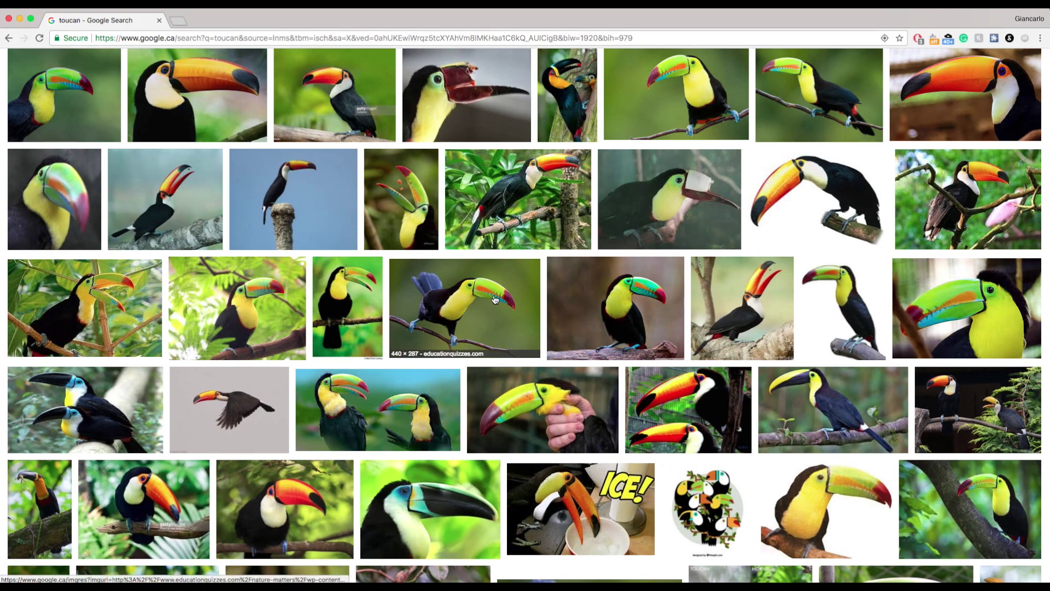
{"action": "left_click", "coordinate": [495, 299]}
{"action": "key", "text": "super+Tab"}
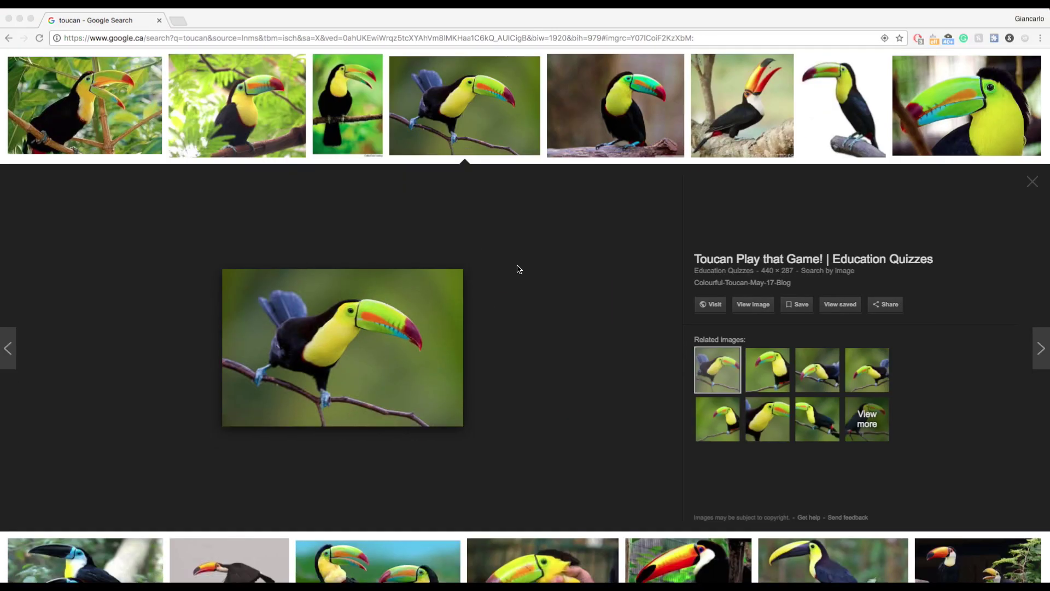
{"action": "scroll", "coordinate": [537, 263], "scroll_direction": "down", "scroll_amount": 3}
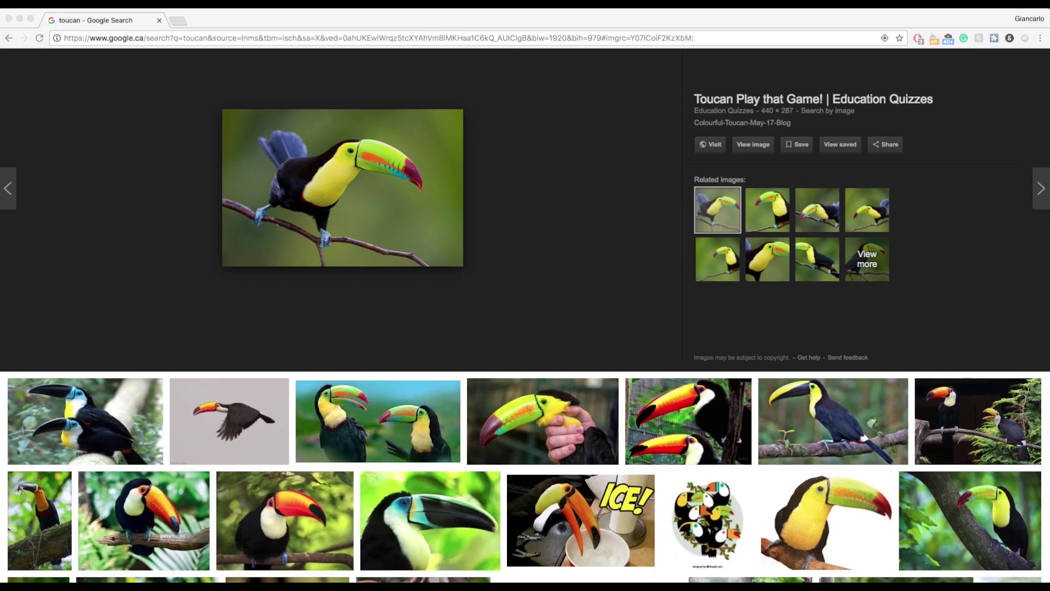
{"action": "left_click", "coordinate": [572, 274]}
{"action": "scroll", "coordinate": [572, 274], "scroll_direction": "up", "scroll_amount": 10}
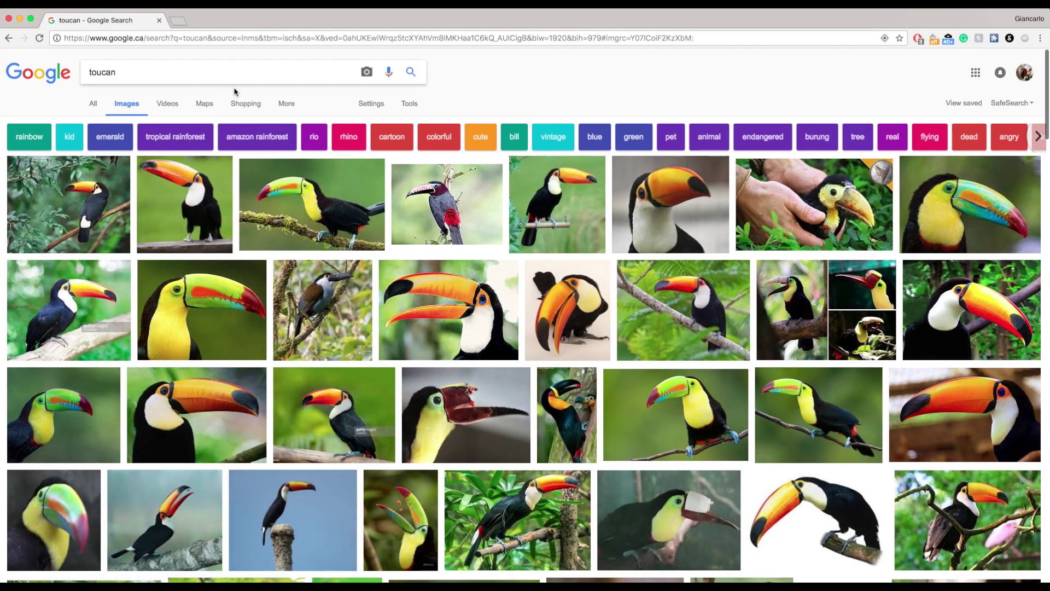
{"action": "scroll", "coordinate": [438, 228], "scroll_direction": "down", "scroll_amount": 1}
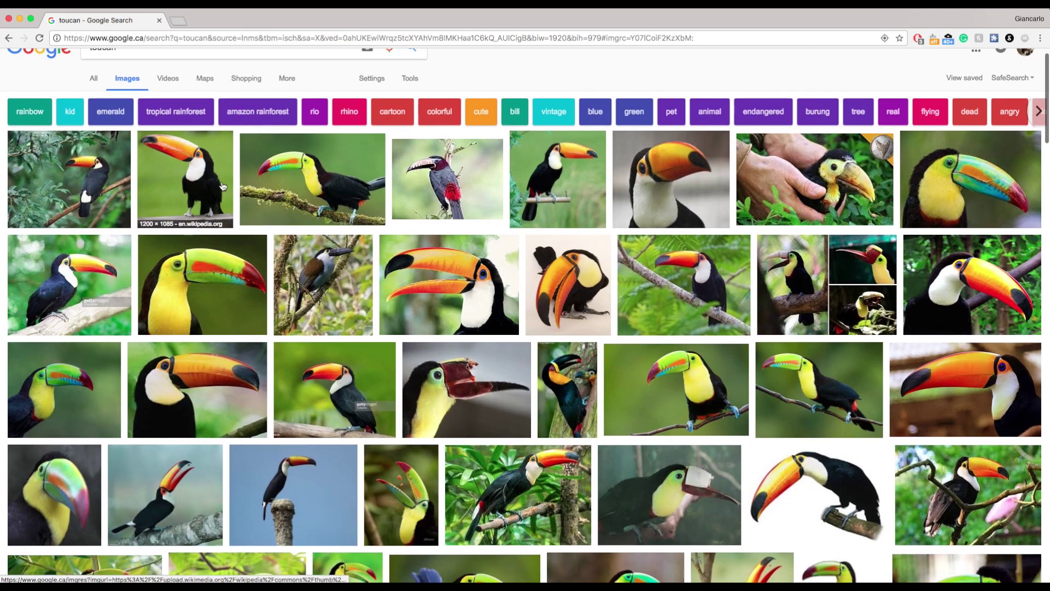
Open the 1920 × 1080 San Diego Zoo toucan photo from the results and copy the image.
{"action": "left_click", "coordinate": [334, 185]}
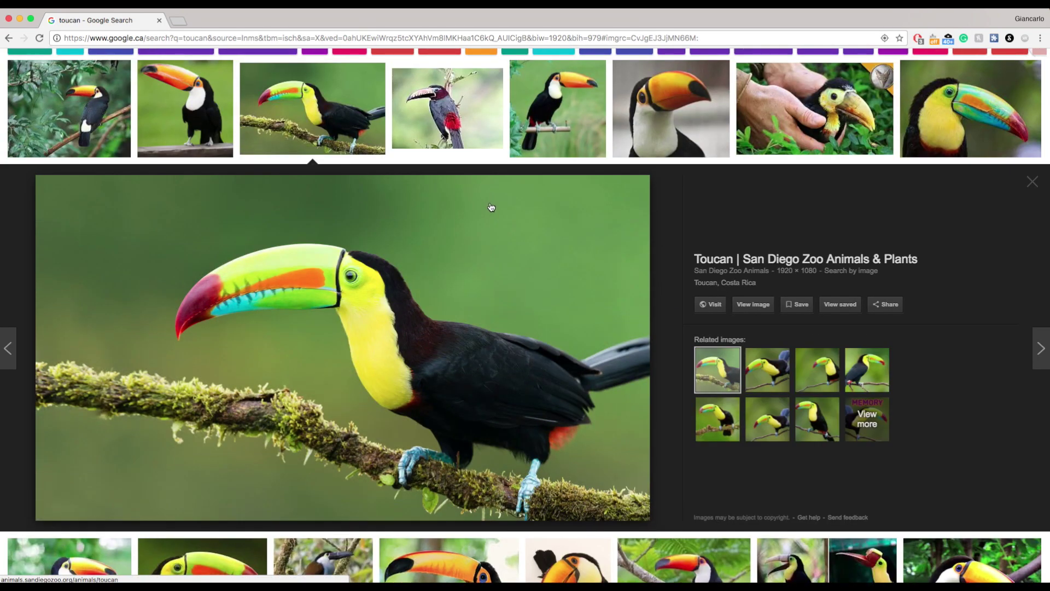
{"action": "scroll", "coordinate": [491, 207], "scroll_direction": "down", "scroll_amount": 4}
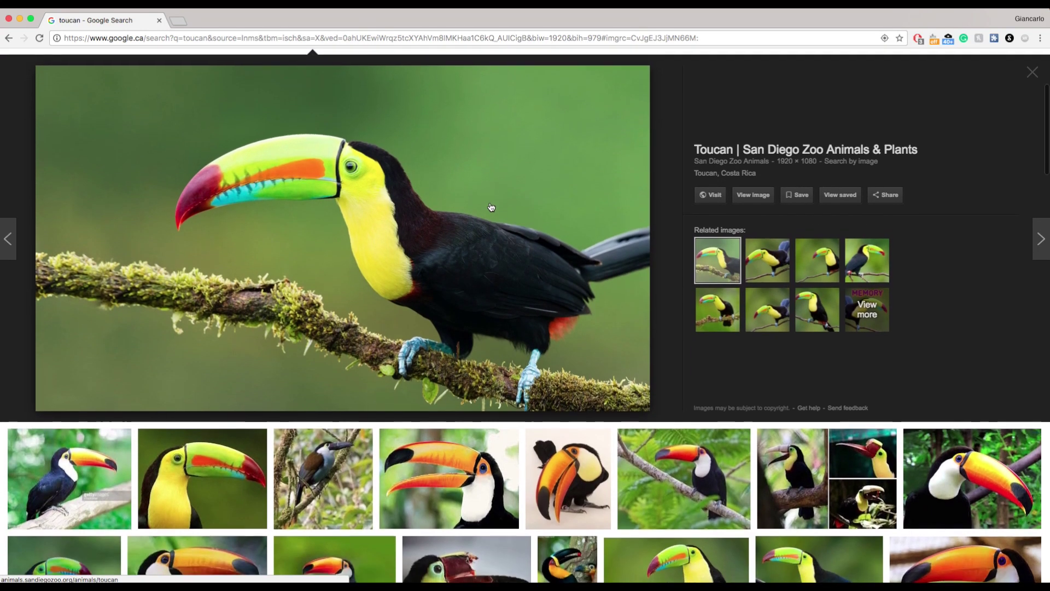
{"action": "right_click", "coordinate": [437, 190]}
{"action": "left_click", "coordinate": [468, 282]}
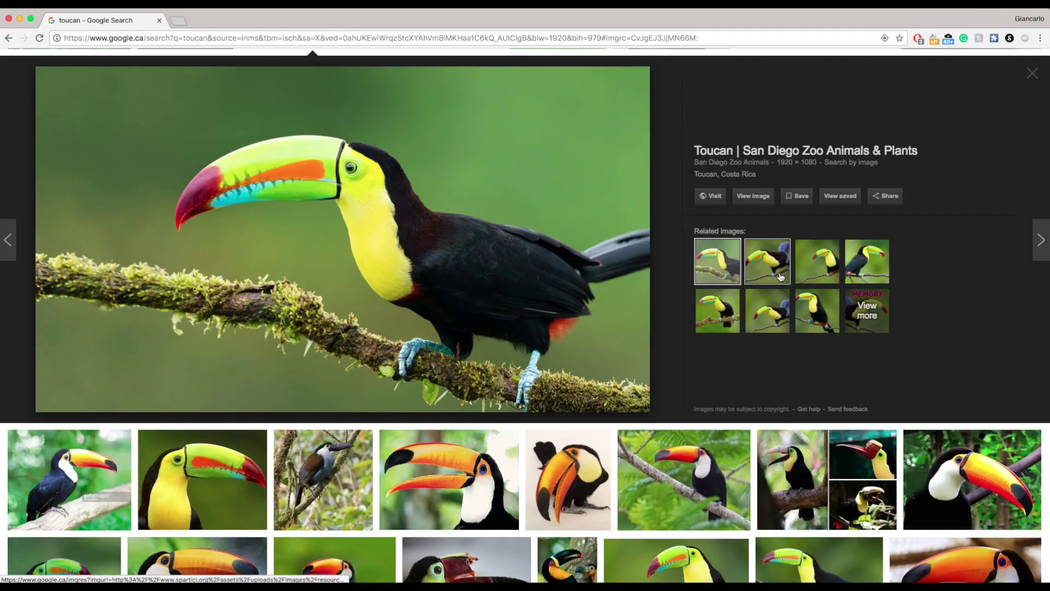
Copy the related Toucans in Costa Rica photo, paste it into the Illustrator document, and place it scaled down beneath the first toucan photo.
{"action": "left_click", "coordinate": [783, 276]}
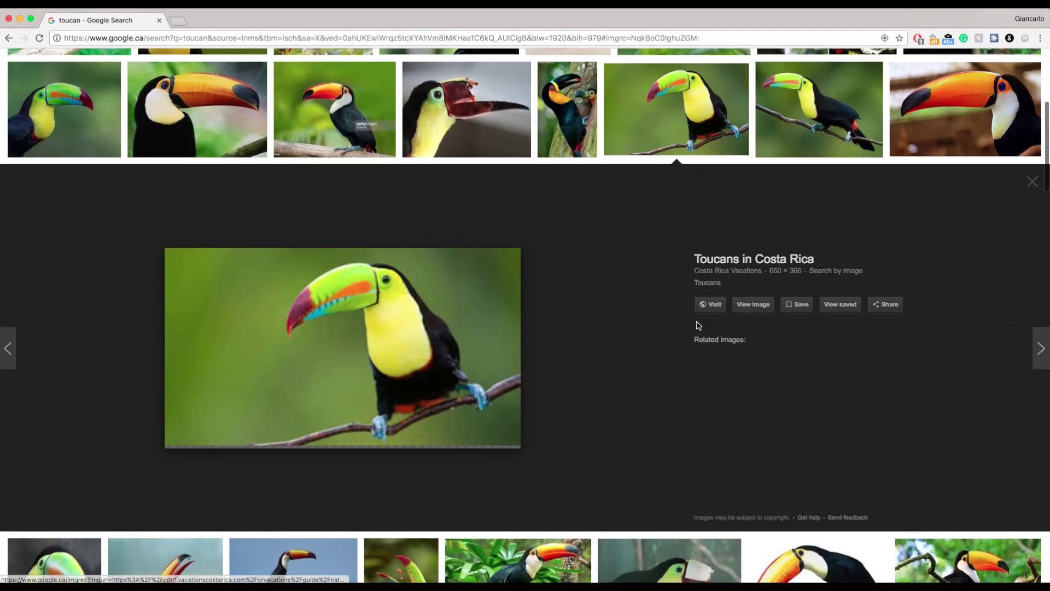
{"action": "right_click", "coordinate": [404, 327]}
{"action": "left_click", "coordinate": [439, 419]}
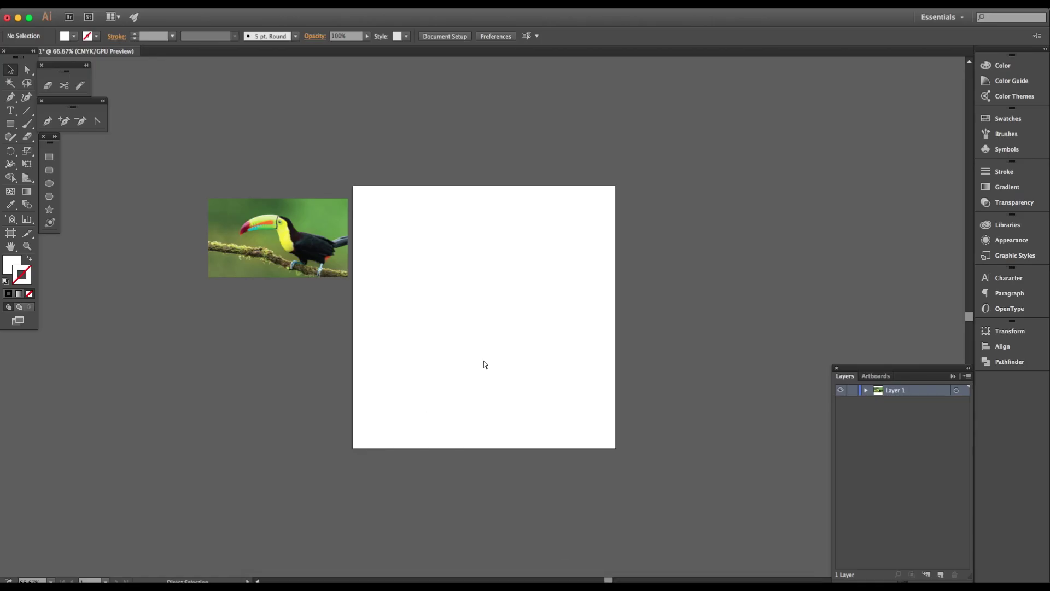
{"action": "key", "text": "super+v"}
{"action": "left_click_drag", "start_coordinate": [601, 251], "coordinate": [485, 315]}
{"action": "left_click_drag", "start_coordinate": [482, 340], "coordinate": [330, 307]}
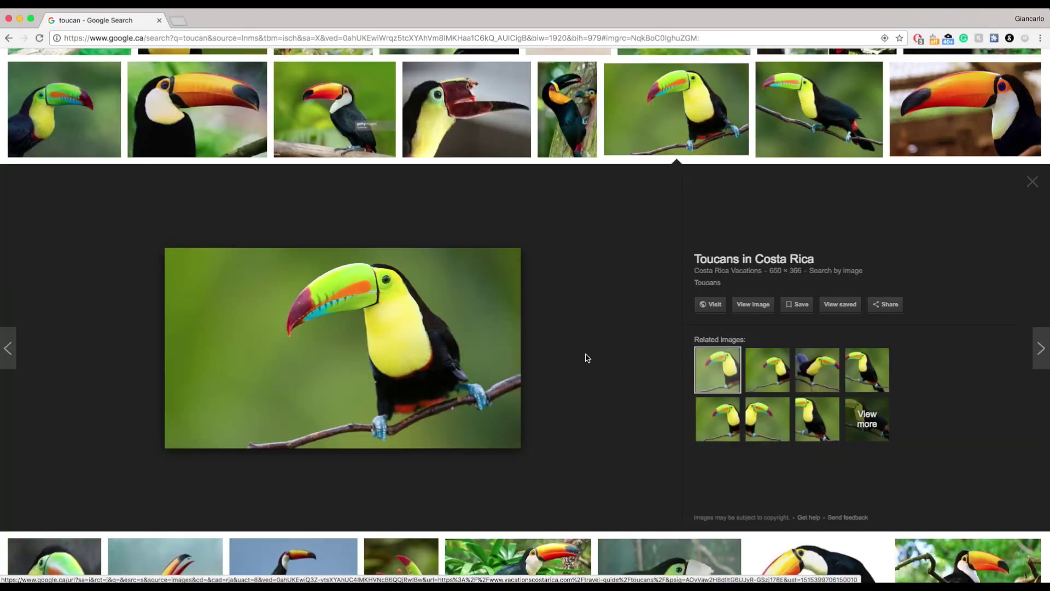
Return to the browser, look through further toucan image results, and preview the Getty Images keel-billed toucan photo.
{"action": "scroll", "coordinate": [587, 358], "scroll_direction": "down", "scroll_amount": 10}
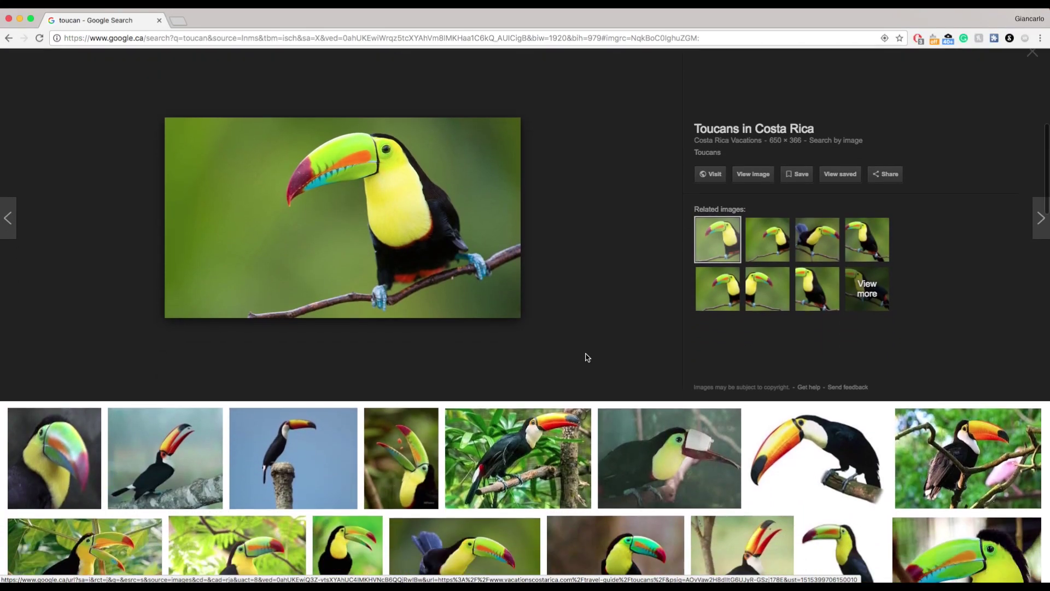
{"action": "scroll", "coordinate": [587, 358], "scroll_direction": "down", "scroll_amount": 7}
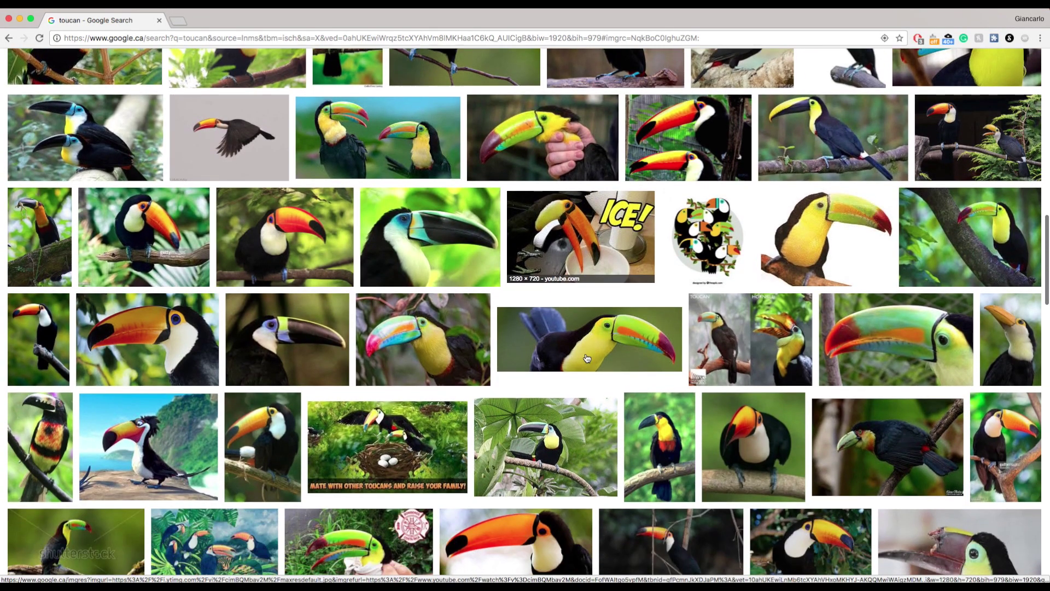
{"action": "scroll", "coordinate": [585, 356], "scroll_direction": "up", "scroll_amount": 1}
{"action": "scroll", "coordinate": [587, 358], "scroll_direction": "down", "scroll_amount": 8}
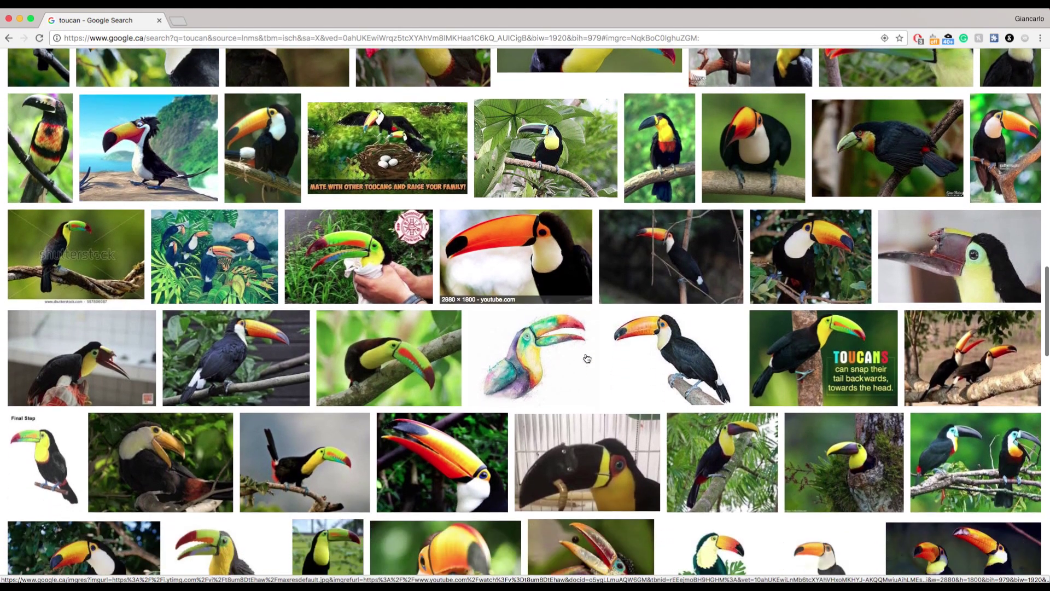
{"action": "scroll", "coordinate": [586, 358], "scroll_direction": "down", "scroll_amount": 5}
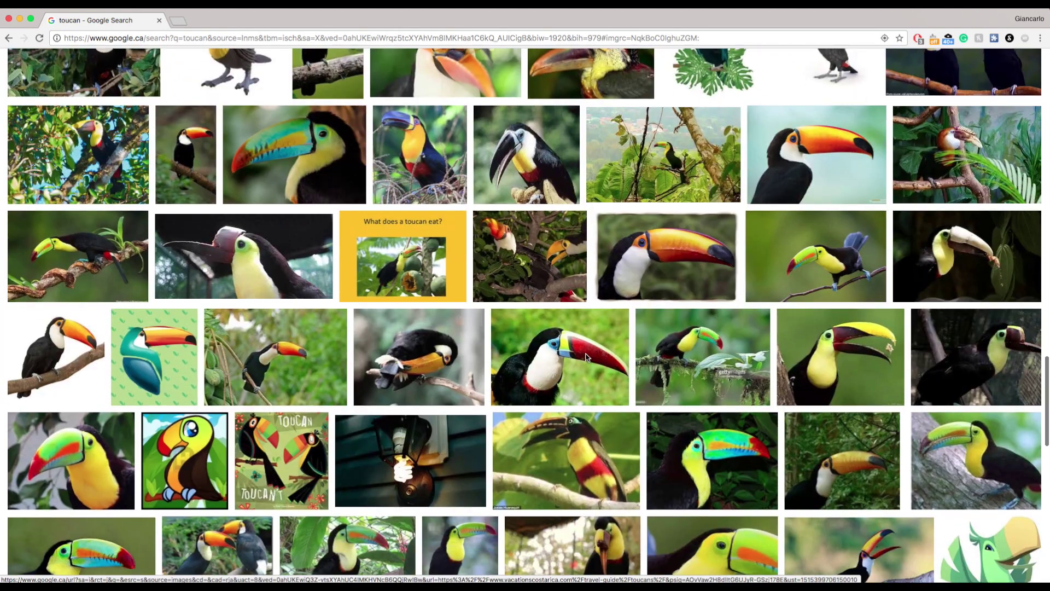
{"action": "scroll", "coordinate": [587, 358], "scroll_direction": "down", "scroll_amount": 9}
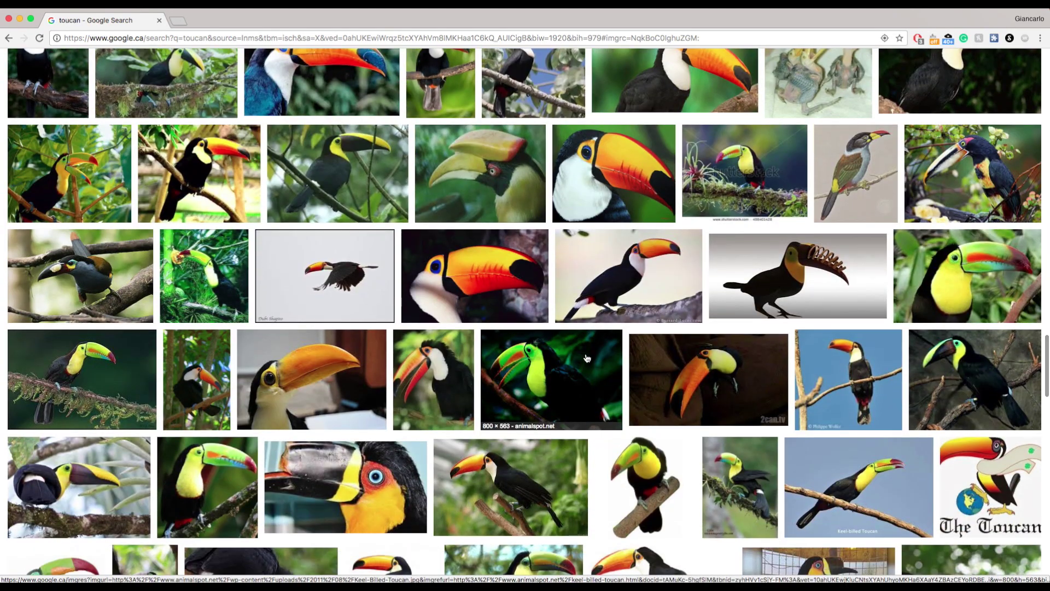
{"action": "scroll", "coordinate": [587, 358], "scroll_direction": "down", "scroll_amount": 9}
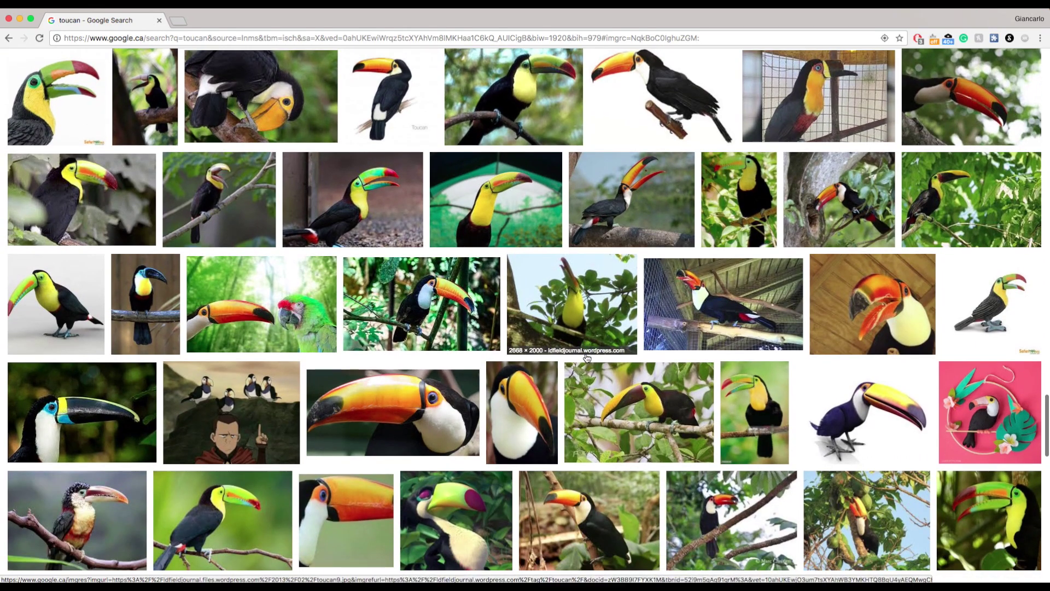
{"action": "scroll", "coordinate": [587, 358], "scroll_direction": "down", "scroll_amount": 3}
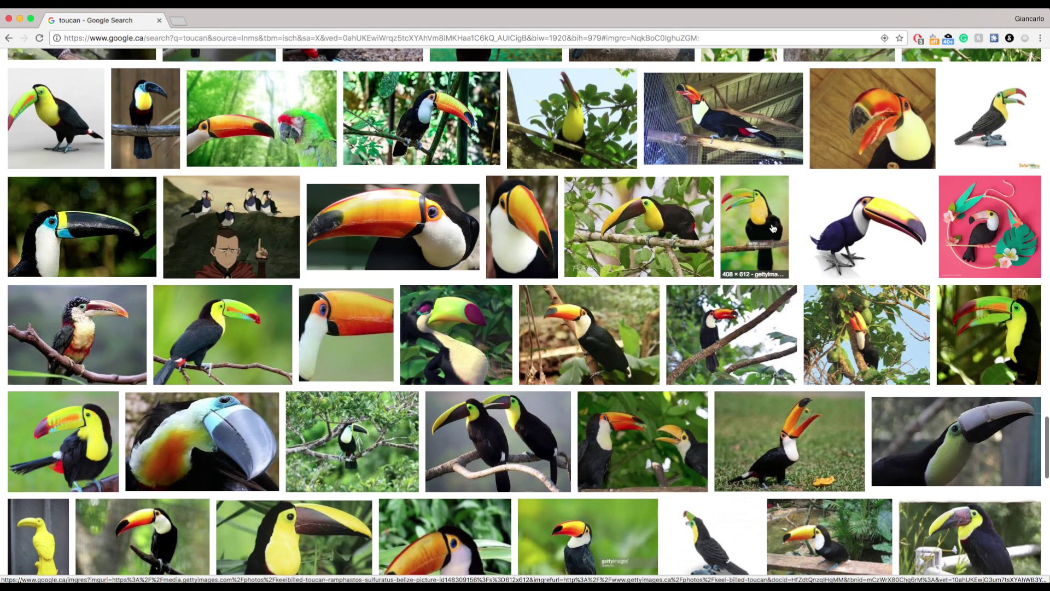
{"action": "left_click", "coordinate": [773, 228]}
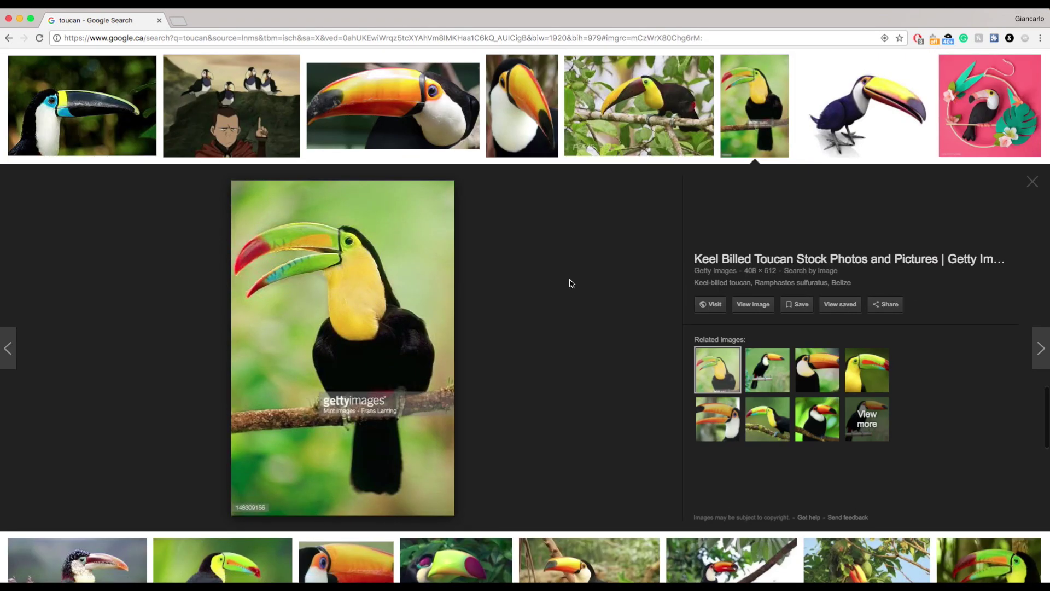
Copy the green-background Photo Collection Toucans image into the Illustrator document and place it below the other two reference photos.
{"action": "scroll", "coordinate": [360, 287], "scroll_direction": "down", "scroll_amount": 3}
{"action": "left_click", "coordinate": [94, 491]}
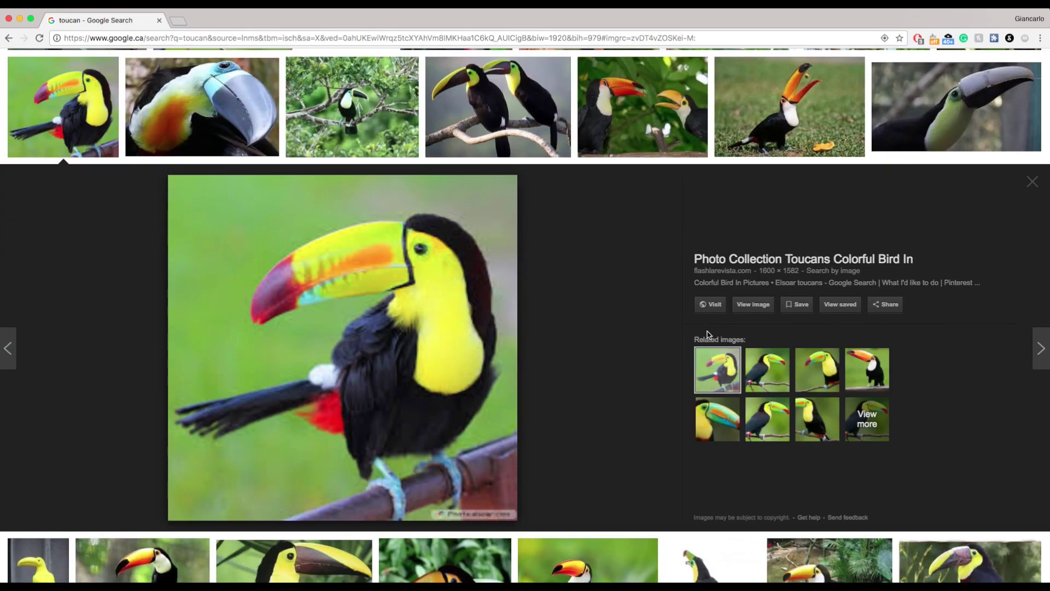
{"action": "scroll", "coordinate": [466, 278], "scroll_direction": "down", "scroll_amount": 4}
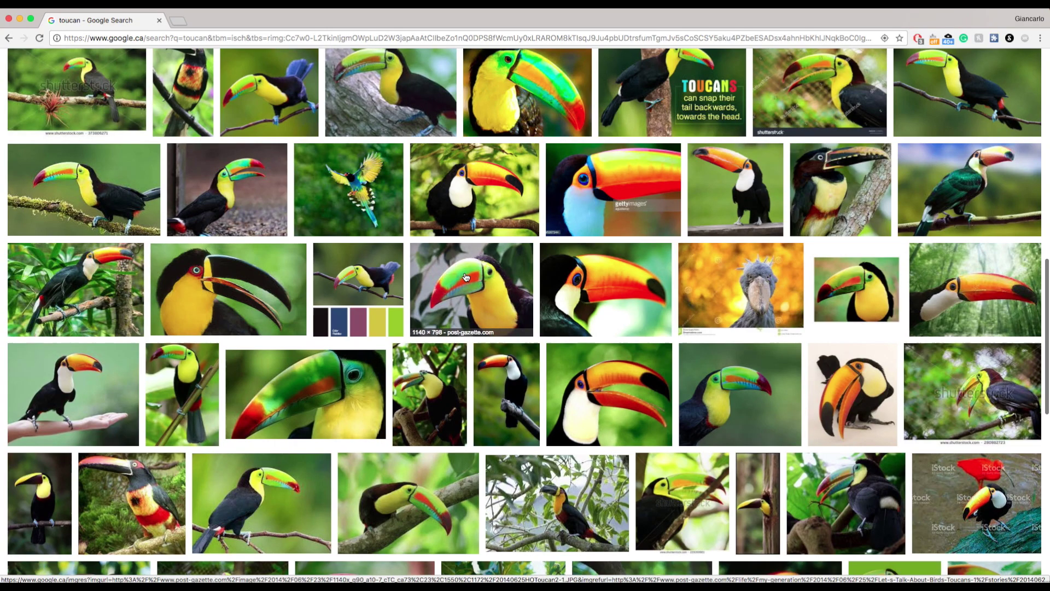
{"action": "scroll", "coordinate": [465, 278], "scroll_direction": "down", "scroll_amount": 3}
{"action": "scroll", "coordinate": [466, 277], "scroll_direction": "down", "scroll_amount": 8}
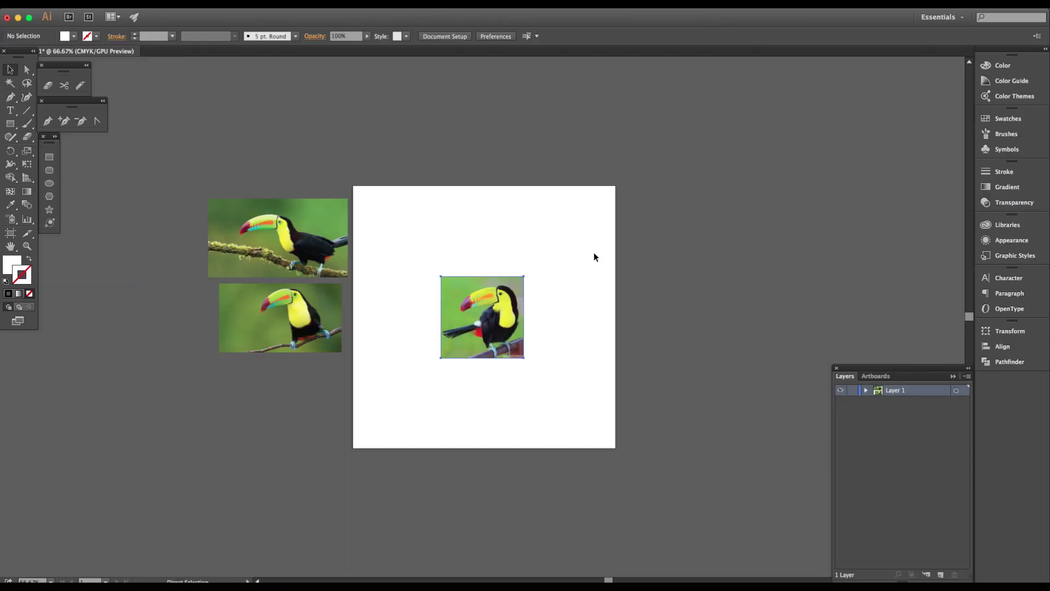
{"action": "left_click_drag", "start_coordinate": [494, 299], "coordinate": [328, 374]}
{"action": "left_click", "coordinate": [350, 302]}
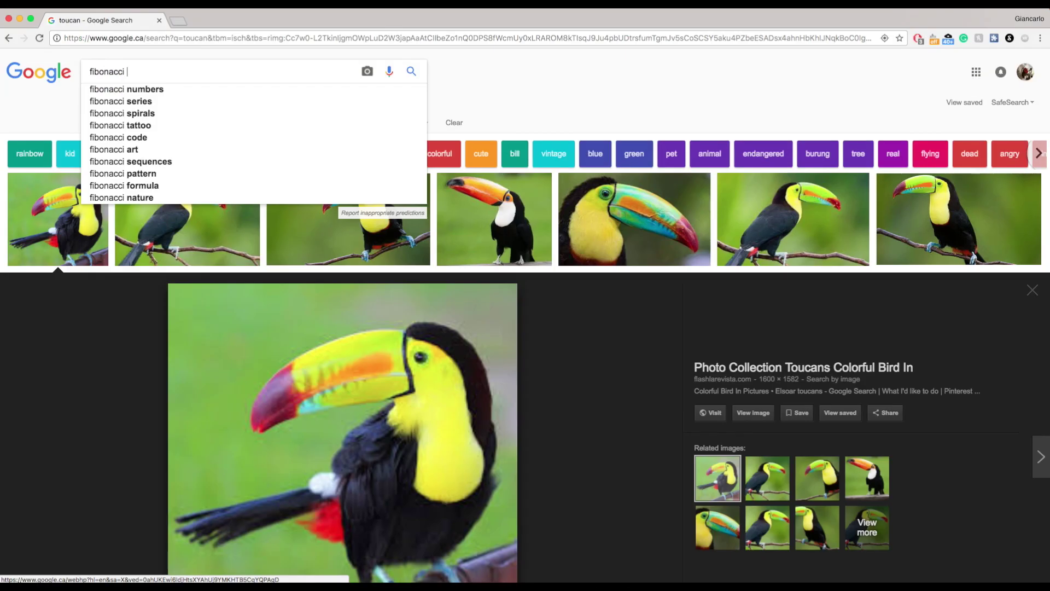
Search Google Images in the browser for "fibonacci spirals".
{"action": "type", "text": "spirals"}
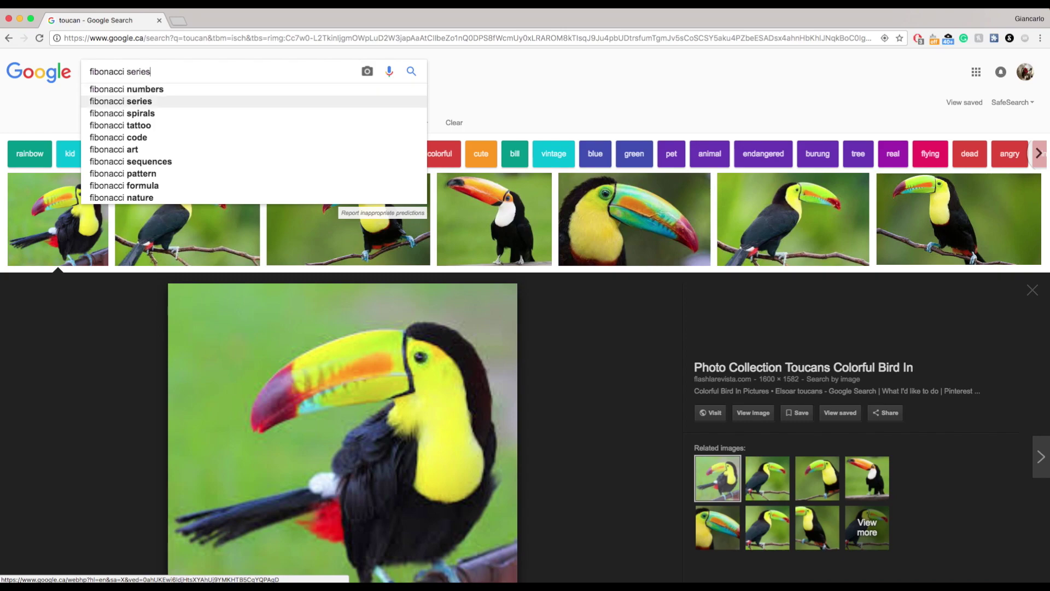
{"action": "key", "text": "Return"}
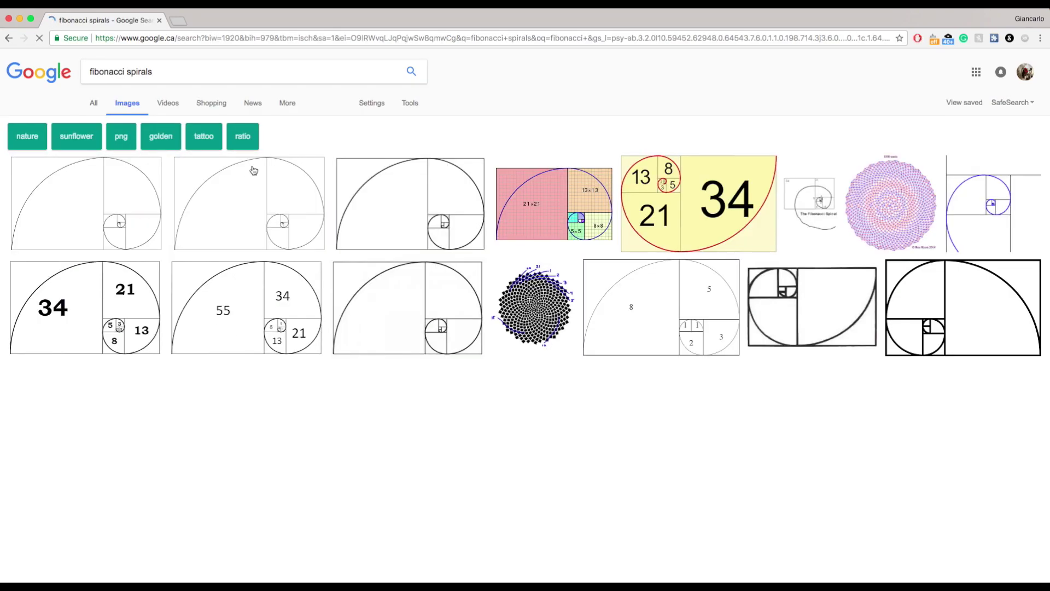
{"action": "scroll", "coordinate": [254, 171], "scroll_direction": "down", "scroll_amount": 1}
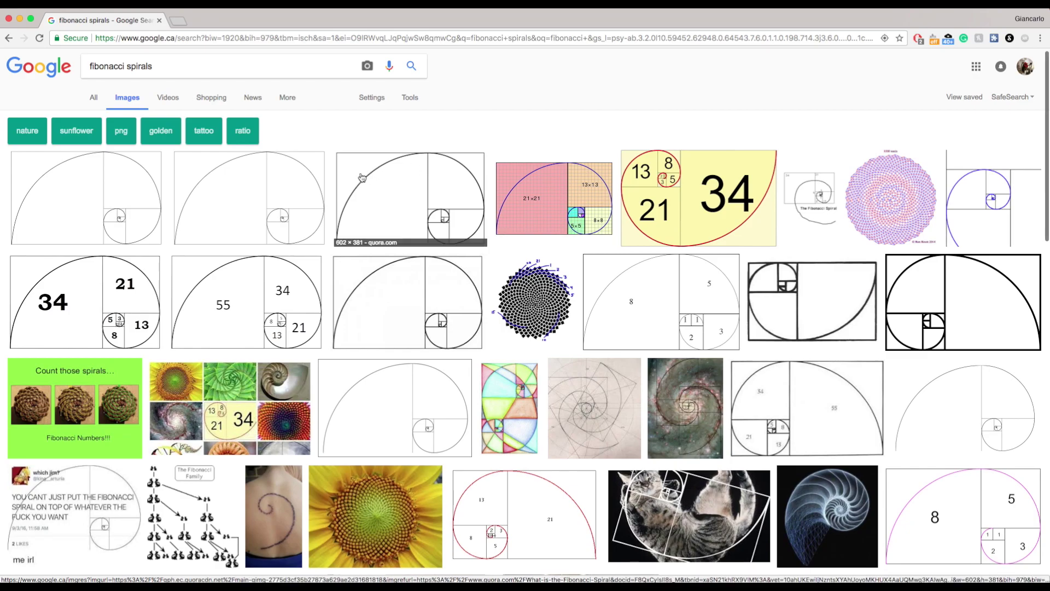
Copy the plain thin-line Fibonacci spiral diagram into Illustrator, scale it down proportionally, and center it on the artboard.
{"action": "left_click", "coordinate": [267, 189]}
{"action": "right_click", "coordinate": [544, 309]}
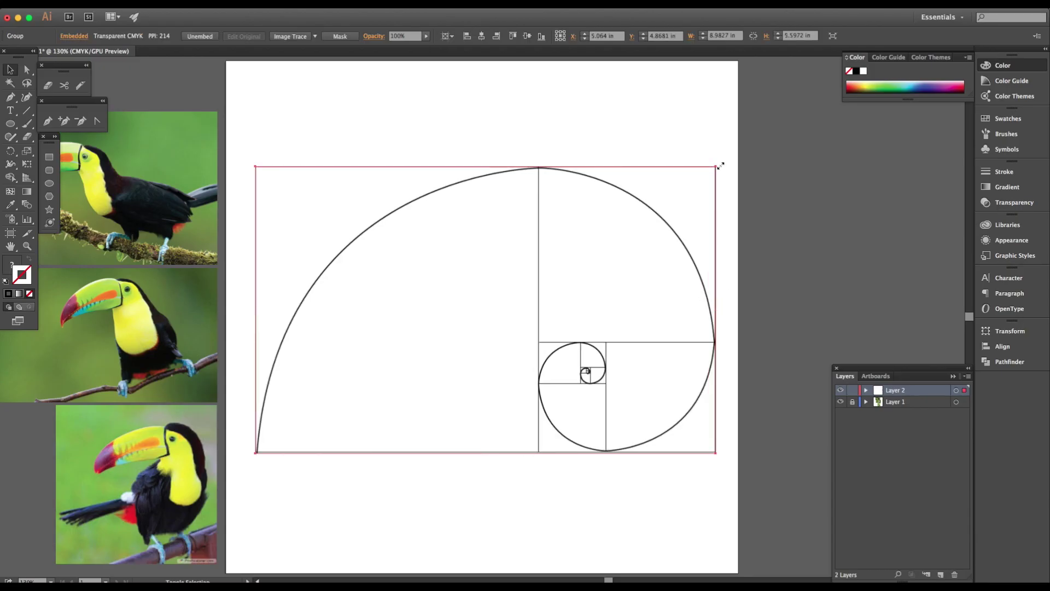
{"action": "left_click_drag", "start_coordinate": [721, 166], "coordinate": [656, 205]}
{"action": "left_click_drag", "start_coordinate": [642, 278], "coordinate": [668, 256]}
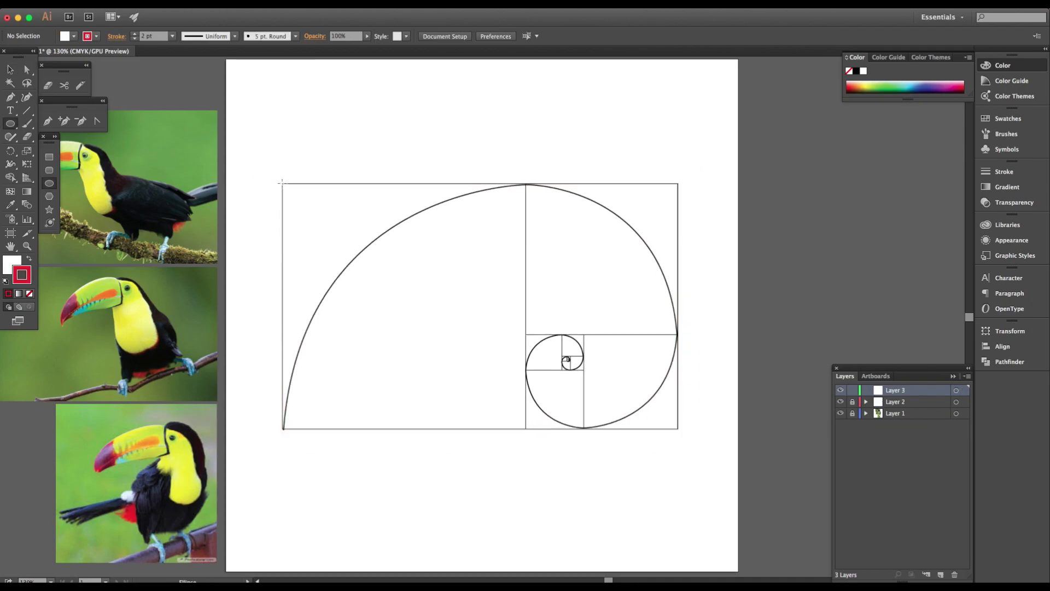
Draw circles with a 2 pt red stroke fitted inside the Fibonacci squares, from about 4.77 in across in the largest square downward.
{"action": "left_click_drag", "start_coordinate": [282, 184], "coordinate": [526, 427]}
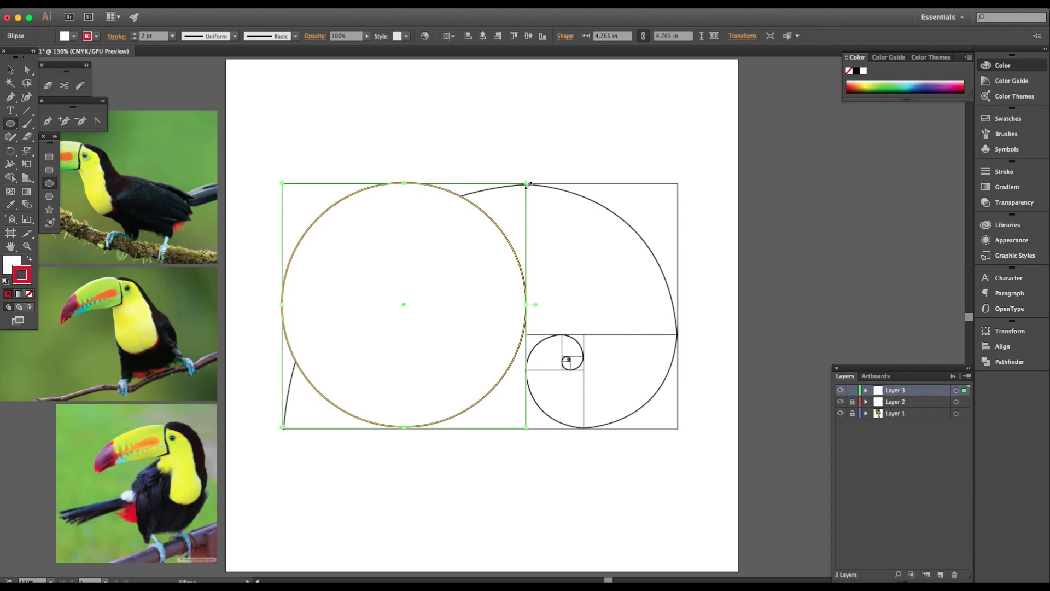
{"action": "left_click_drag", "start_coordinate": [679, 333], "coordinate": [526, 183]}
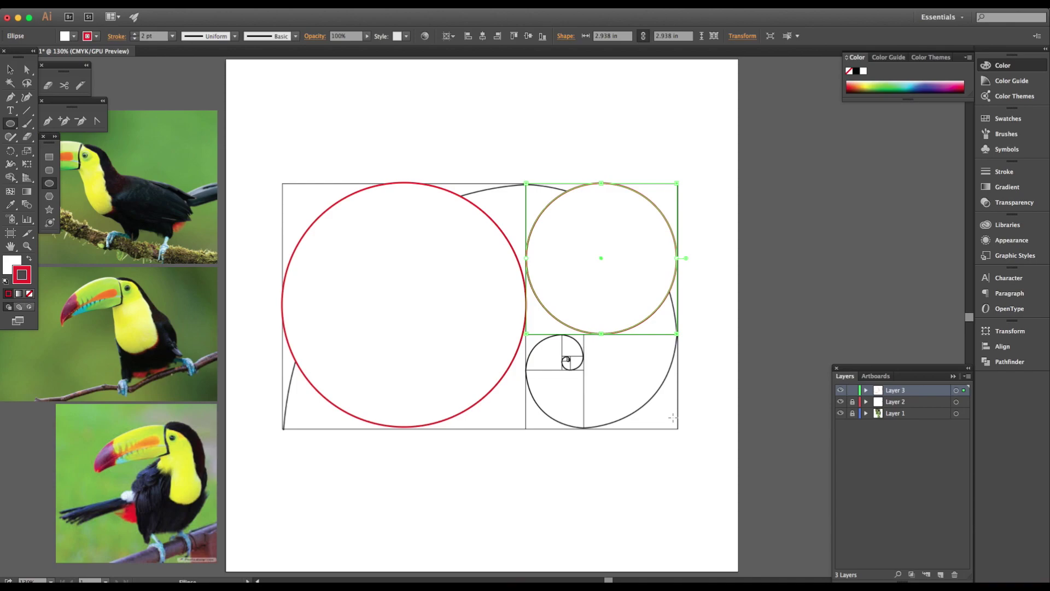
{"action": "left_click_drag", "start_coordinate": [677, 428], "coordinate": [589, 334]}
{"action": "left_click_drag", "start_coordinate": [526, 430], "coordinate": [584, 370]}
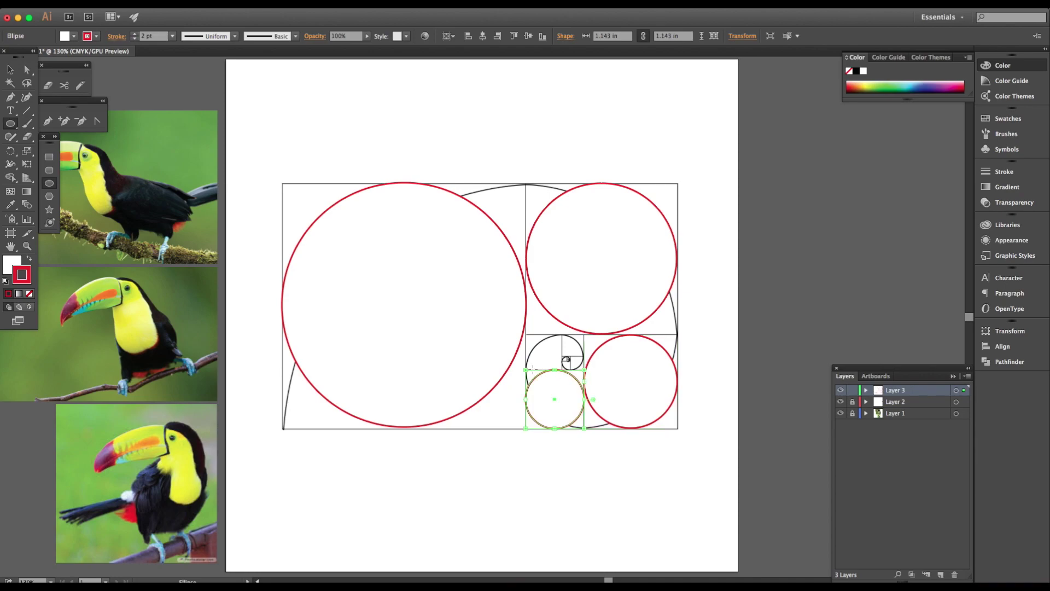
{"action": "left_click_drag", "start_coordinate": [561, 333], "coordinate": [526, 370]}
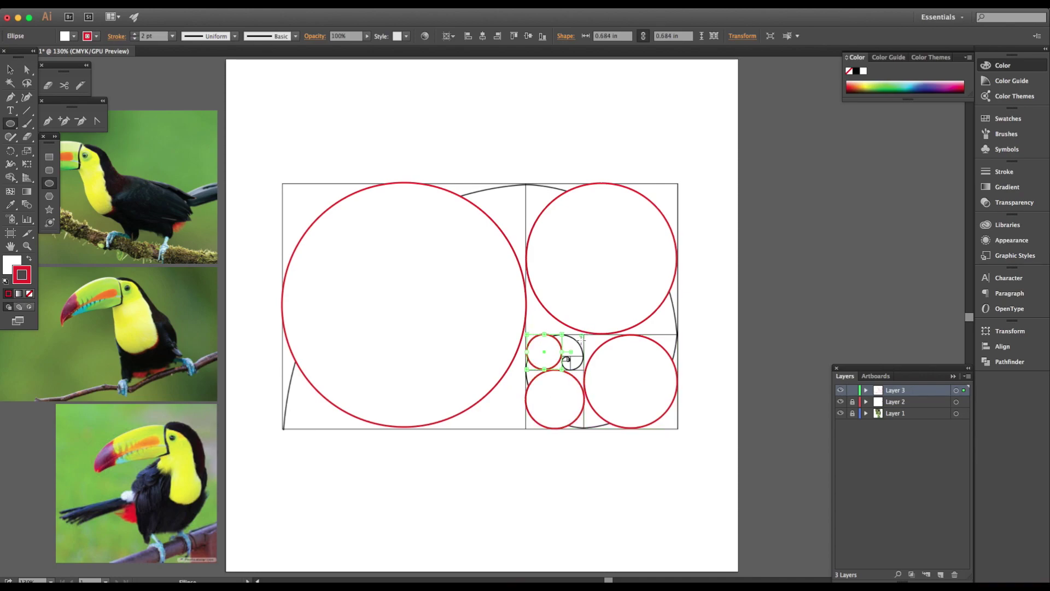
{"action": "left_click_drag", "start_coordinate": [562, 334], "coordinate": [584, 356]}
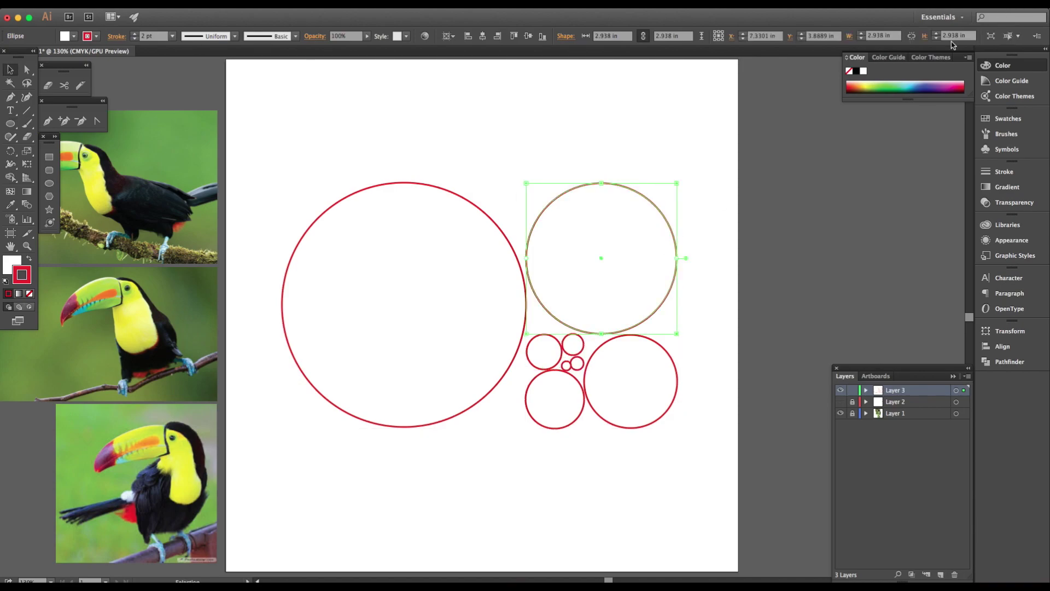
Recolor the stroke of the second-largest circle green and the stroke of the 1.143 in circle light blue.
{"action": "left_click", "coordinate": [880, 90]}
{"action": "left_click_drag", "start_coordinate": [541, 387], "coordinate": [542, 388]}
{"action": "left_click", "coordinate": [914, 85]}
{"action": "left_click", "coordinate": [906, 82]}
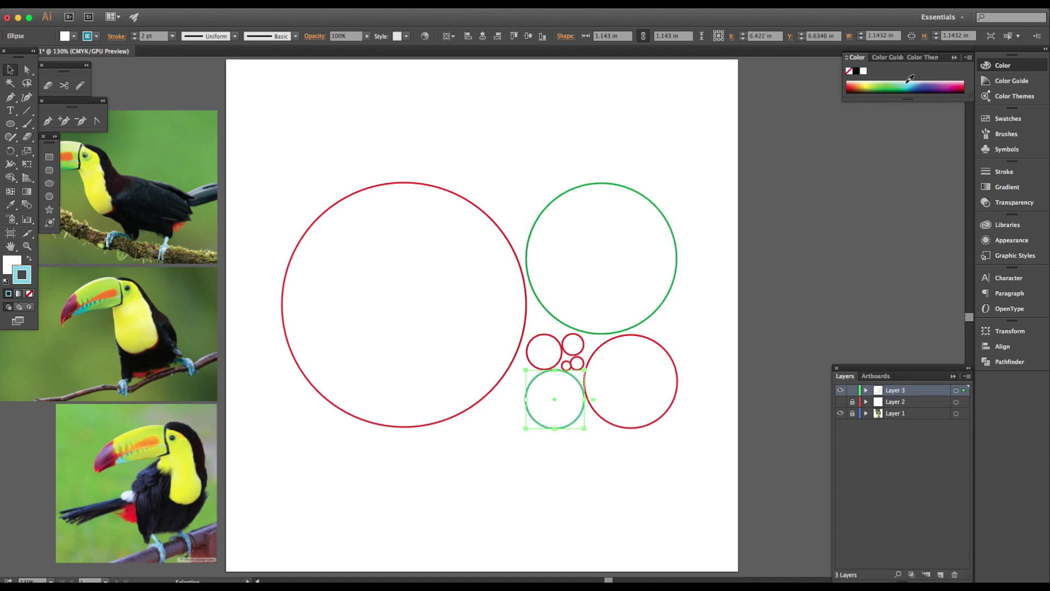
Recolor the stroke of the 1.816 in circle magenta and the stroke of the 0.684 in circle lime green.
{"action": "left_click_drag", "start_coordinate": [663, 359], "coordinate": [662, 356]}
{"action": "left_click", "coordinate": [952, 84]}
{"action": "left_click", "coordinate": [555, 335]}
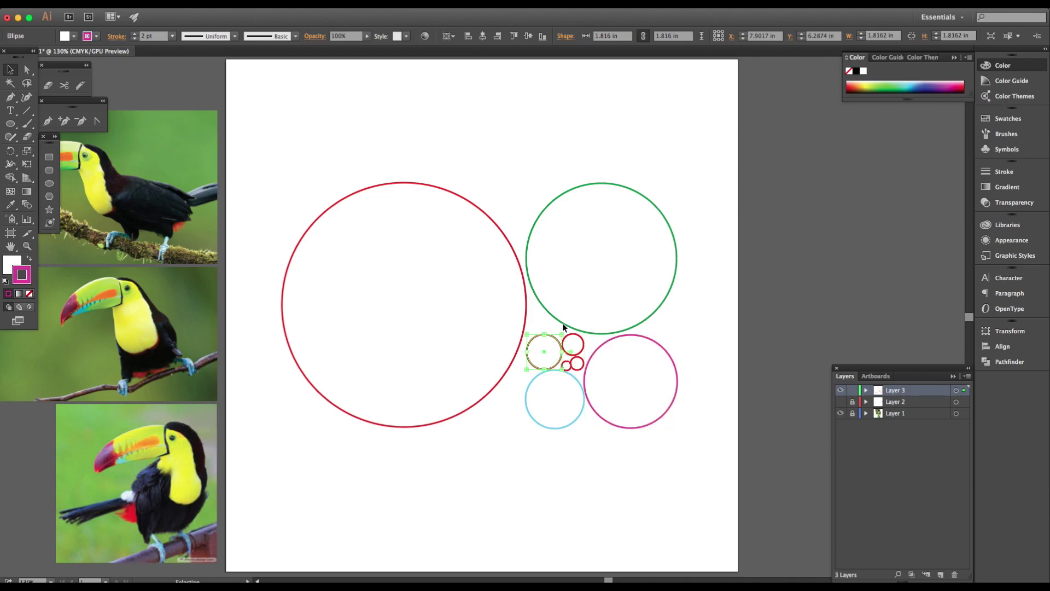
{"action": "left_click", "coordinate": [873, 85]}
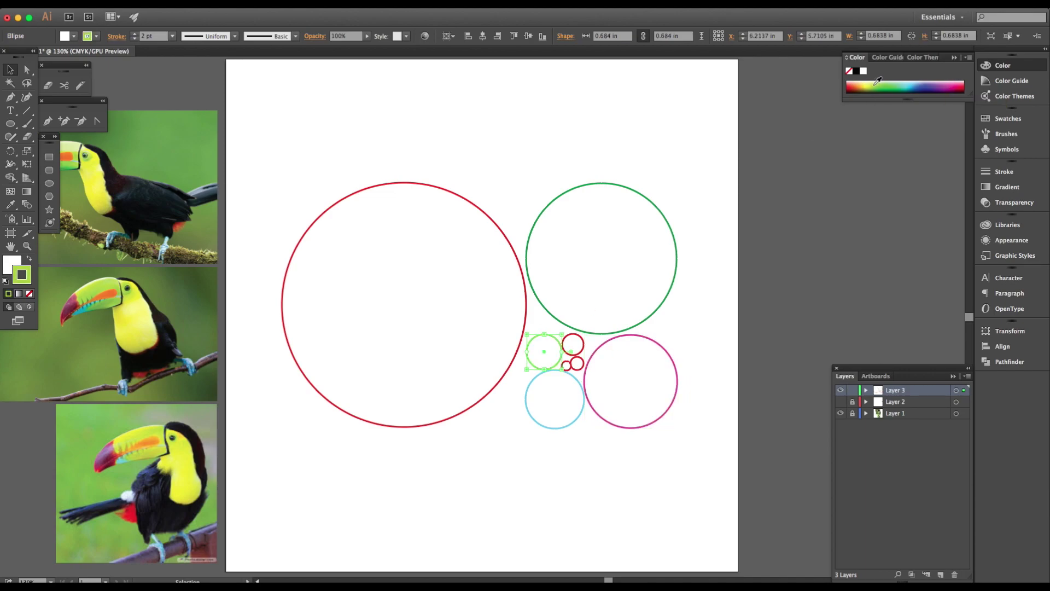
Recolor the stroke of the 0.417 in circle orange and the stroke of the 0.256 in circle dark blue.
{"action": "left_click", "coordinate": [583, 346]}
{"action": "left_click", "coordinate": [955, 82]}
{"action": "left_click", "coordinate": [615, 366]}
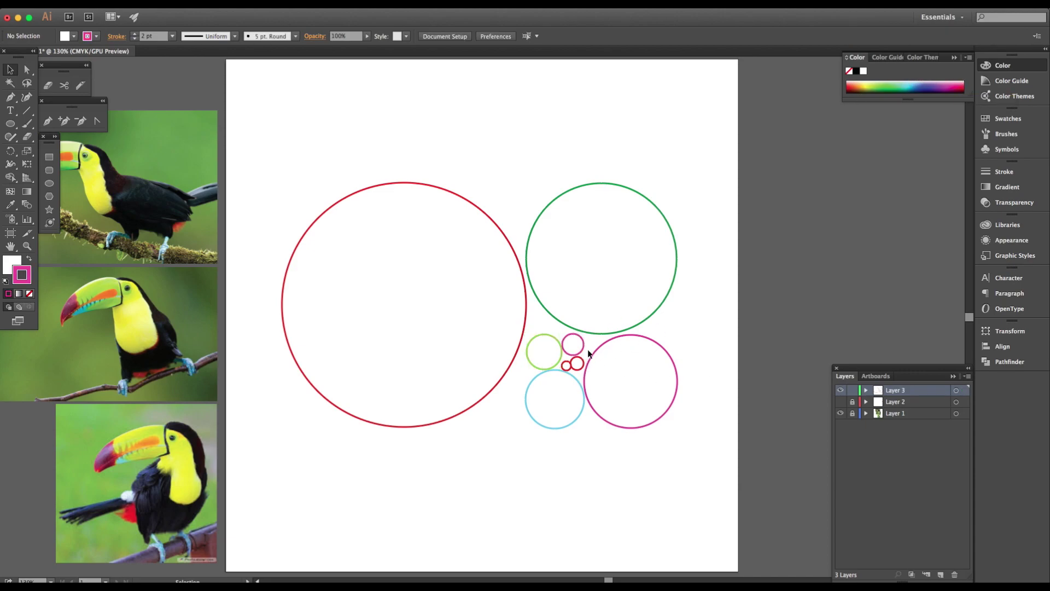
{"action": "left_click", "coordinate": [584, 349]}
{"action": "left_click", "coordinate": [863, 82]}
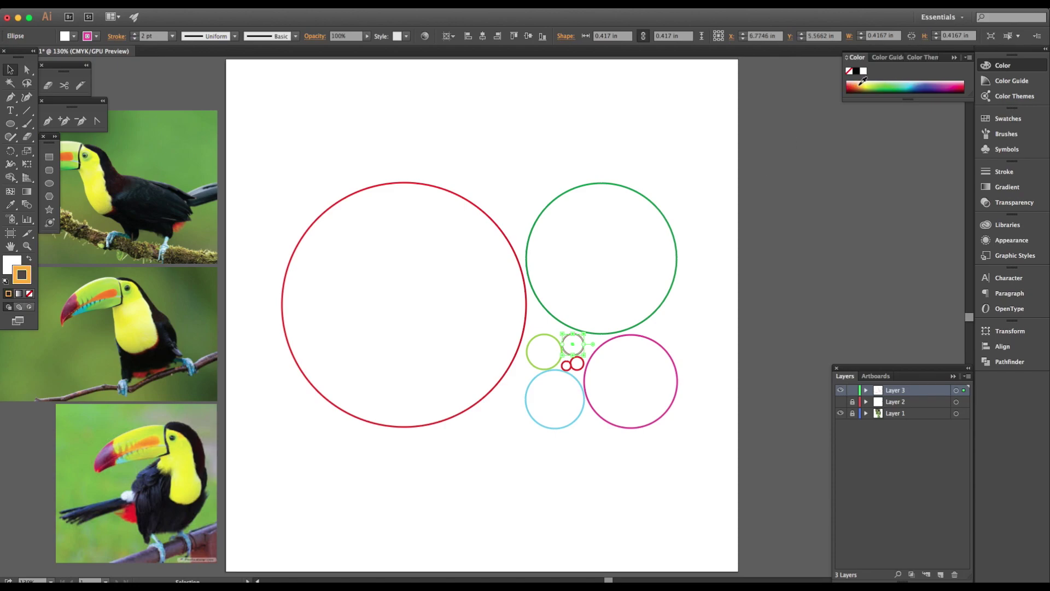
{"action": "left_click", "coordinate": [612, 347]}
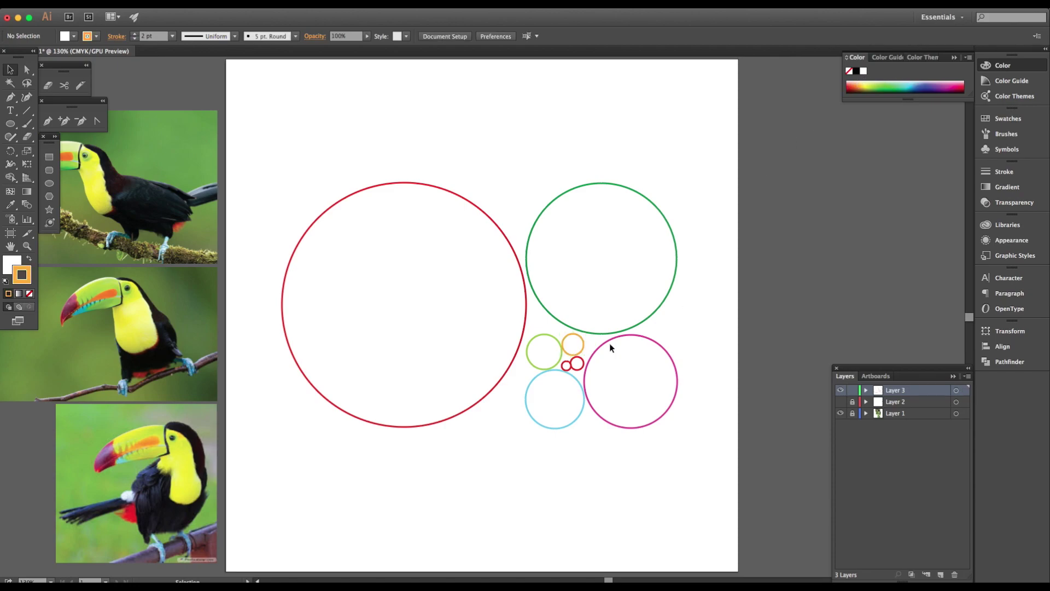
{"action": "left_click", "coordinate": [584, 364]}
{"action": "left_click", "coordinate": [932, 87]}
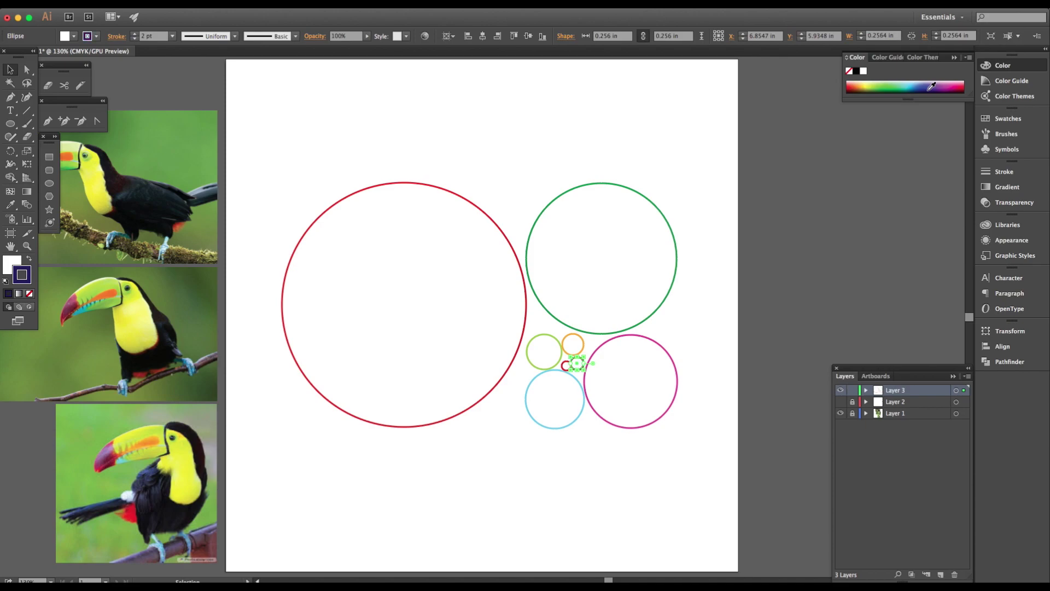
Align all the circles horizontally and vertically on a common center.
{"action": "left_click", "coordinate": [750, 264]}
{"action": "left_click", "coordinate": [566, 364]}
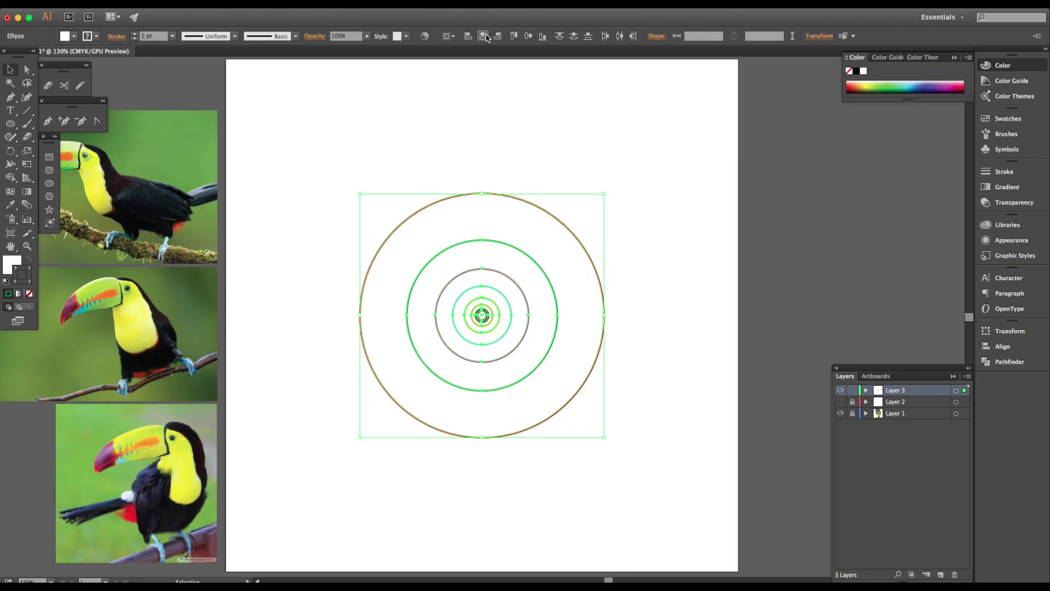
{"action": "left_click_drag", "start_coordinate": [635, 304], "coordinate": [351, 403]}
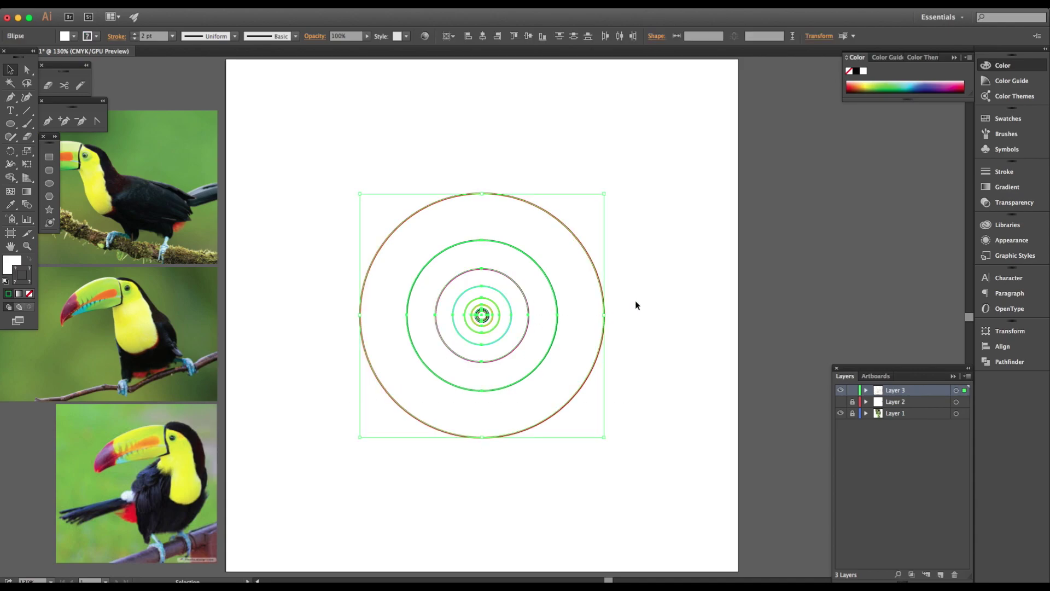
{"action": "left_click", "coordinate": [635, 305]}
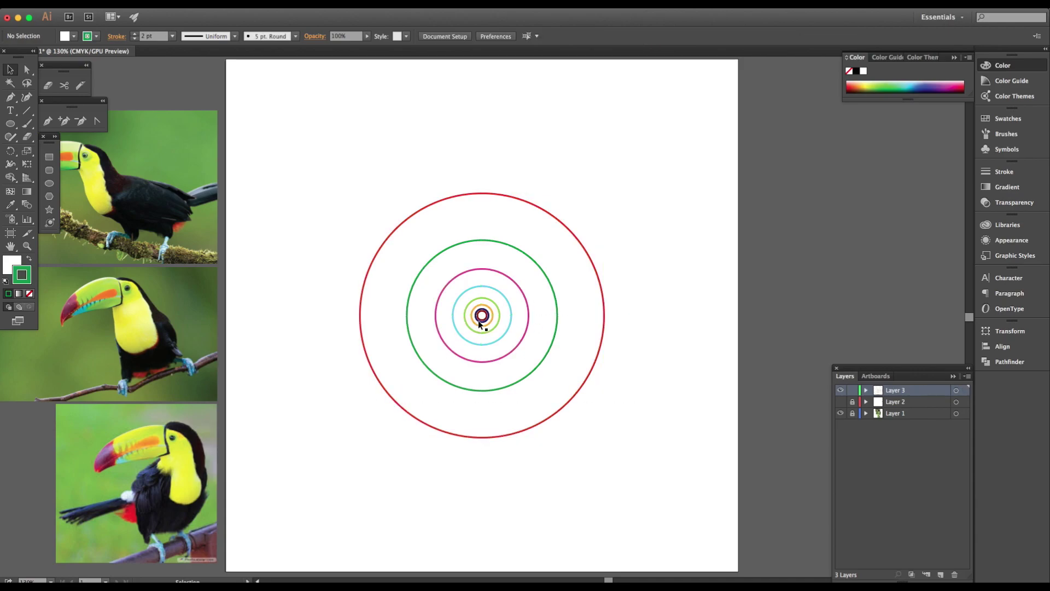
Remove the fill from the concentric circles and move the set off the artboard to its upper-right side.
{"action": "left_click", "coordinate": [481, 319]}
{"action": "left_click_drag", "start_coordinate": [621, 285], "coordinate": [356, 393]}
{"action": "left_click_drag", "start_coordinate": [488, 332], "coordinate": [840, 211]}
{"action": "left_click", "coordinate": [621, 296]}
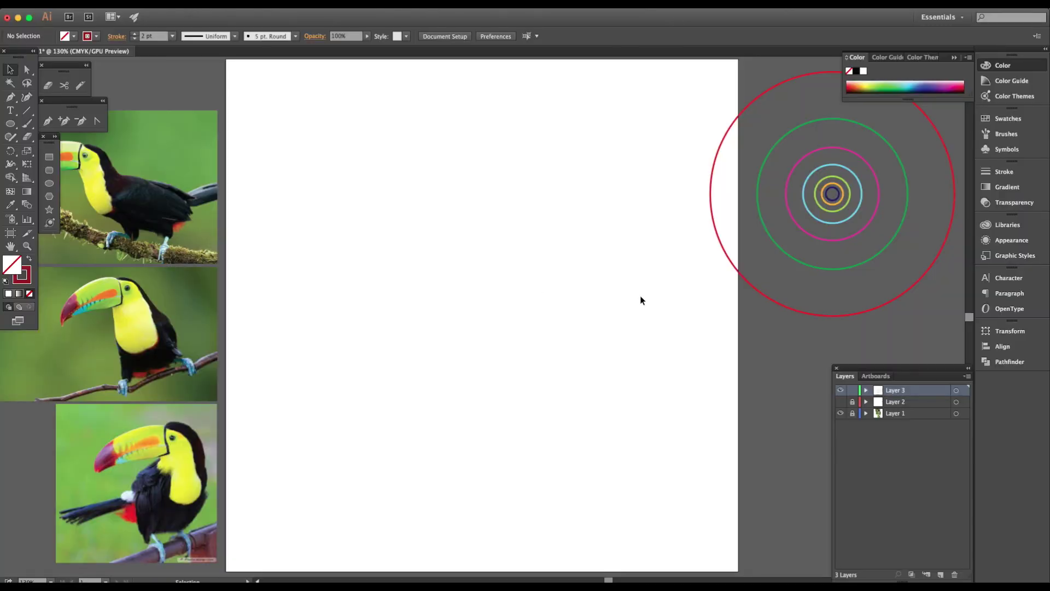
Add a new layer and paste a copy of the 4.765 in red circle in the middle of the artboard.
{"action": "left_click", "coordinate": [941, 575]}
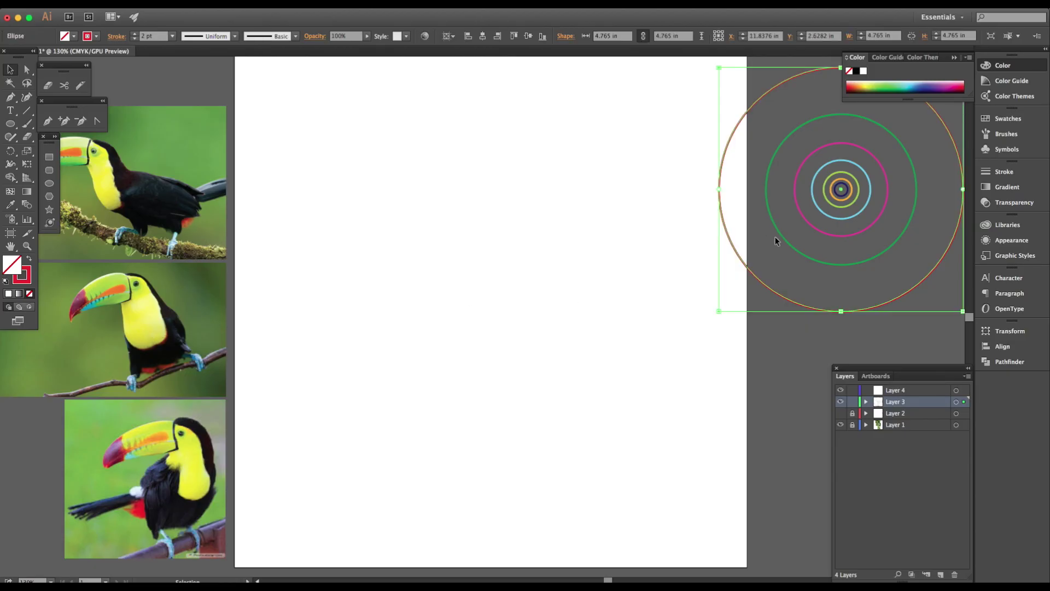
{"action": "left_click", "coordinate": [776, 285]}
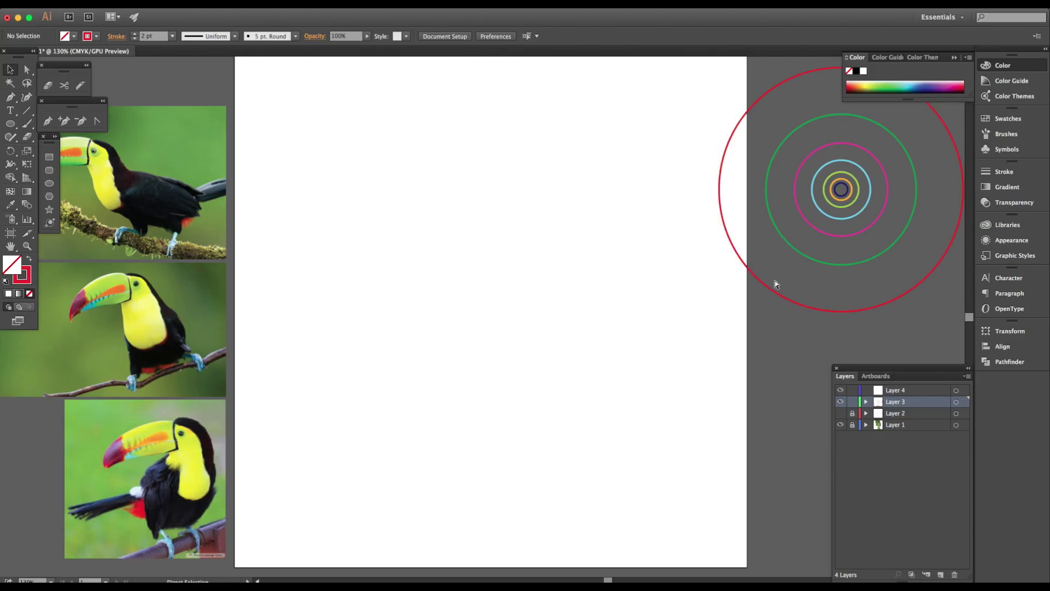
{"action": "key", "text": "super+v"}
{"action": "left_click", "coordinate": [660, 323]}
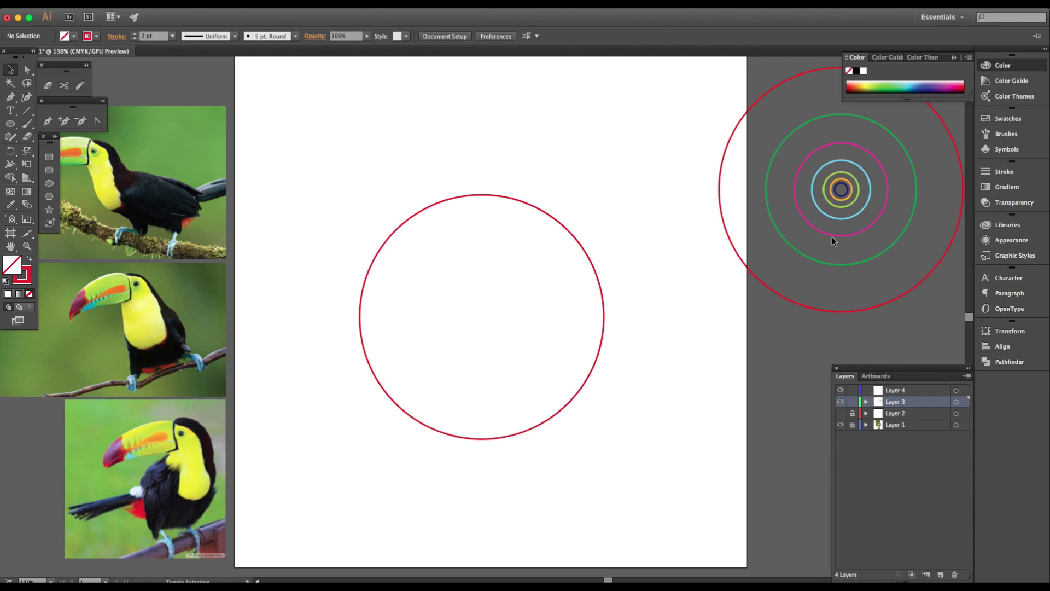
Copy the green circle from the concentric set onto the artboard, overlapping the upper-right edge of the red circle.
{"action": "left_click_drag", "start_coordinate": [833, 235], "coordinate": [511, 385]}
{"action": "key", "text": "super+z"}
{"action": "left_click", "coordinate": [923, 229]}
{"action": "left_click_drag", "start_coordinate": [910, 226], "coordinate": [630, 262]}
{"action": "left_click", "coordinate": [687, 264]}
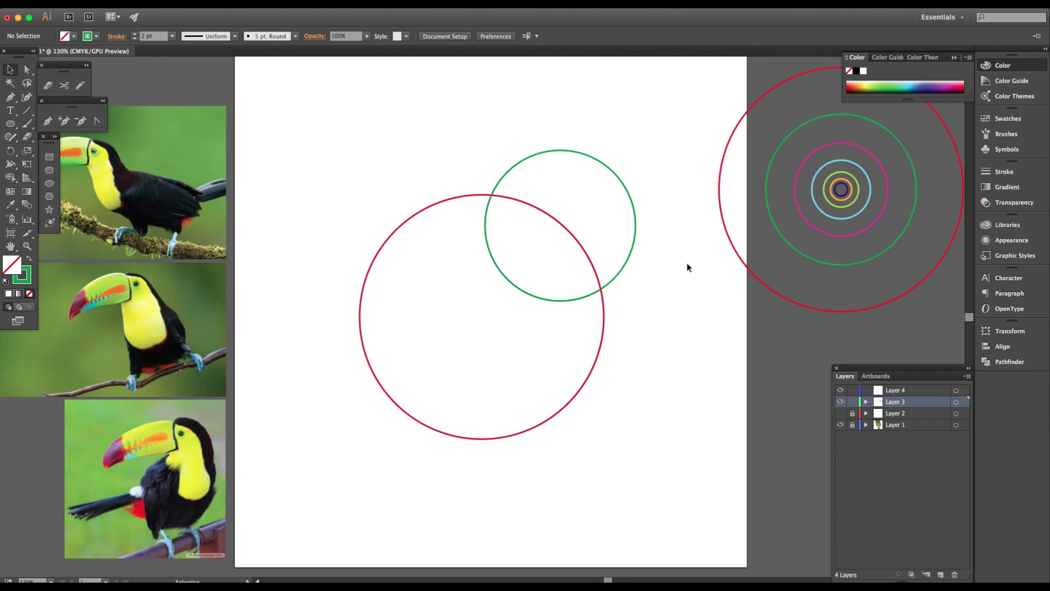
Copy the largest red circle onto the lower part of the artboard, with its top edge touching the green circle.
{"action": "left_click_drag", "start_coordinate": [819, 309], "coordinate": [452, 523]}
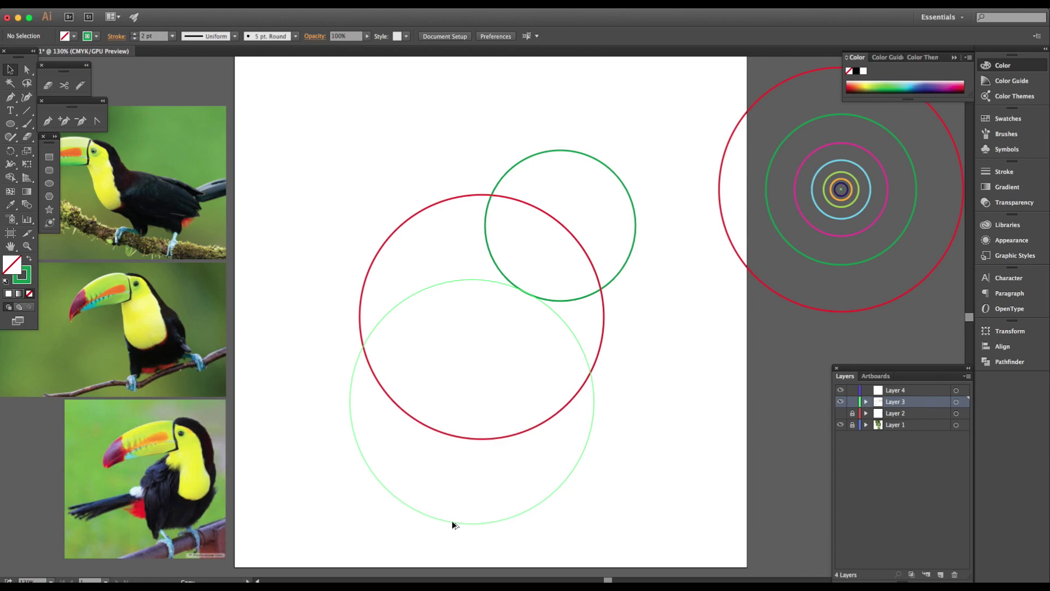
{"action": "left_click_drag", "start_coordinate": [453, 525], "coordinate": [453, 524]}
{"action": "left_click", "coordinate": [408, 471]}
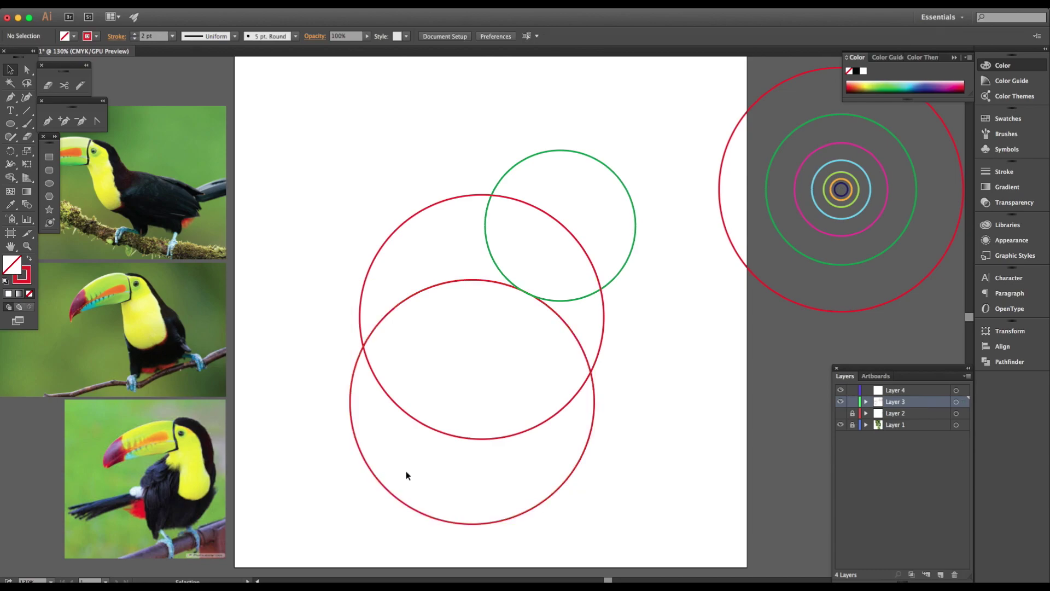
Add two more red circle copies, one offset to the right and one between the first two, near their left crossing.
{"action": "left_click_drag", "start_coordinate": [376, 483], "coordinate": [473, 453]}
{"action": "left_click_drag", "start_coordinate": [437, 349], "coordinate": [369, 338]}
{"action": "scroll", "coordinate": [366, 337], "scroll_direction": "down", "scroll_amount": 2}
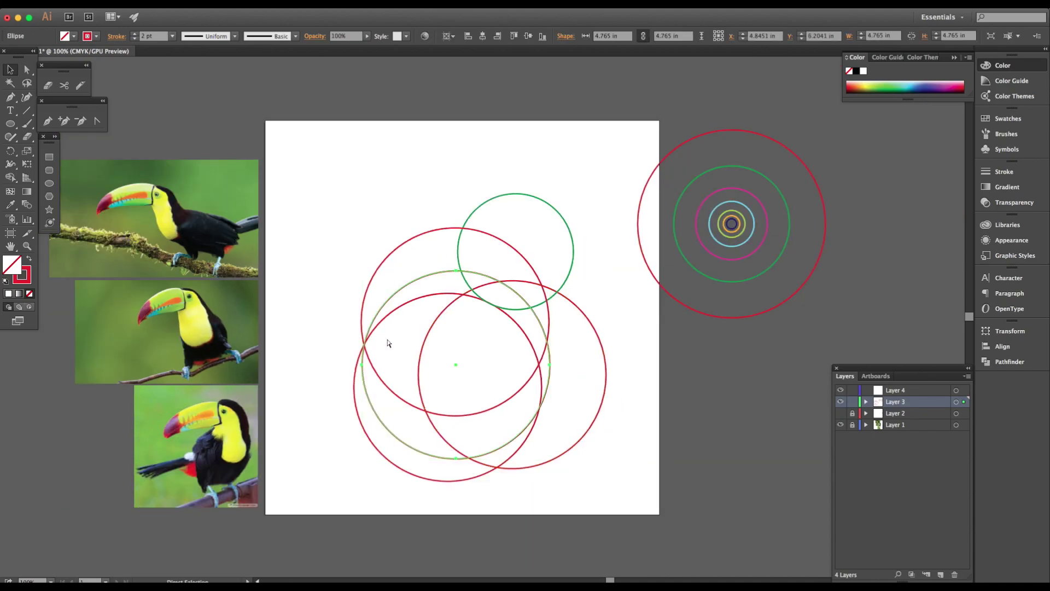
Display the artwork in Outline mode and show the Navigator.
{"action": "key", "text": "super+y"}
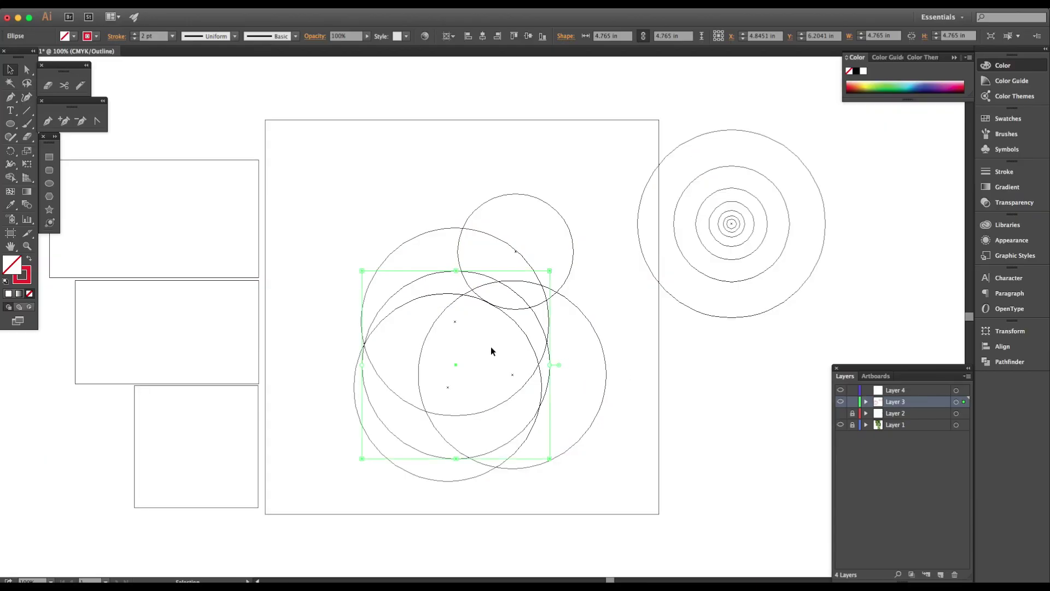
{"action": "left_click", "coordinate": [484, 345]}
{"action": "left_click", "coordinate": [299, 4]}
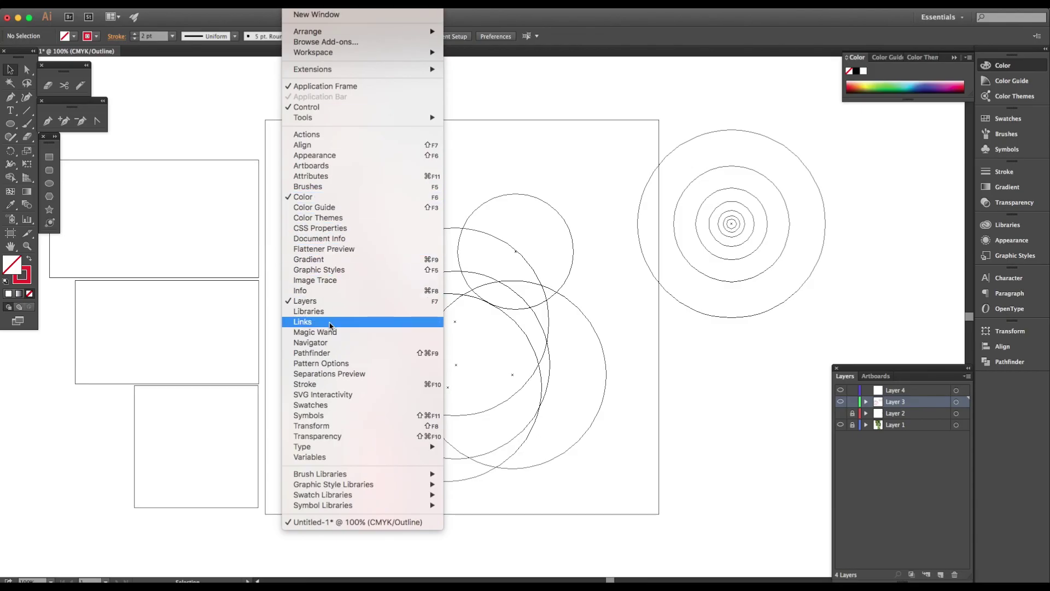
{"action": "left_click", "coordinate": [768, 183]}
{"action": "left_click_drag", "start_coordinate": [713, 304], "coordinate": [834, 151]}
Nudge the middle red circle so that it passes exactly through the left crossing of the other two red circles.
{"action": "left_click", "coordinate": [766, 343]}
{"action": "left_click", "coordinate": [824, 343]}
{"action": "left_click", "coordinate": [824, 343]}
{"action": "left_click", "coordinate": [824, 344]}
{"action": "left_click", "coordinate": [824, 344]}
{"action": "left_click", "coordinate": [825, 344]}
{"action": "left_click", "coordinate": [824, 344]}
{"action": "left_click", "coordinate": [824, 343]}
{"action": "left_click_drag", "start_coordinate": [875, 249], "coordinate": [831, 264]}
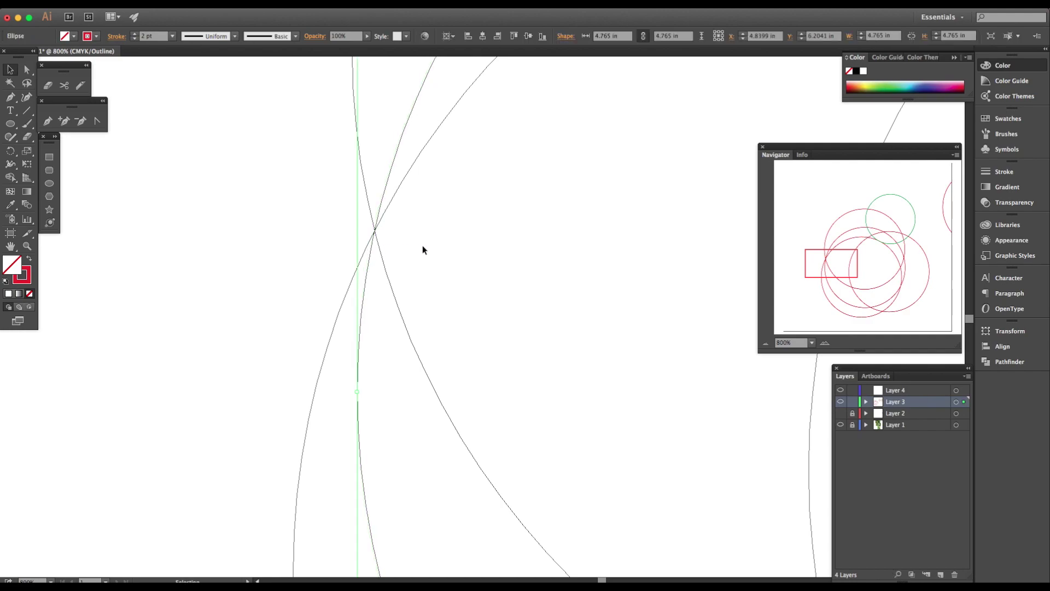
Return to 100% zoom and display the artwork in Preview mode.
{"action": "left_click", "coordinate": [765, 345]}
{"action": "left_click", "coordinate": [769, 345]}
{"action": "left_click", "coordinate": [769, 345]}
{"action": "left_click", "coordinate": [769, 345]}
{"action": "left_click", "coordinate": [770, 345]}
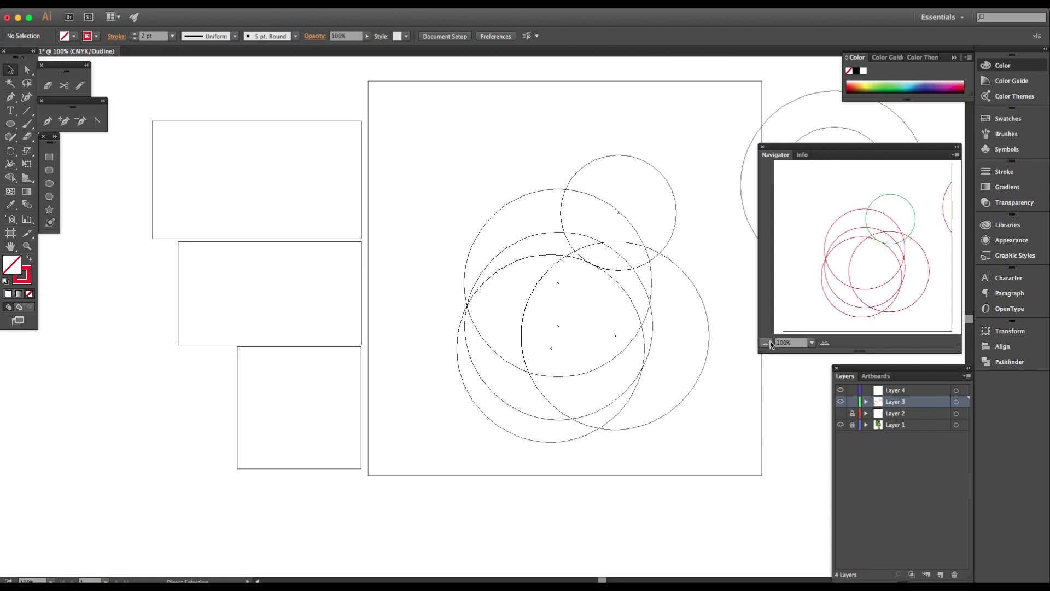
{"action": "key", "text": "super+y"}
{"action": "scroll", "coordinate": [691, 307], "scroll_direction": "right", "scroll_amount": 3}
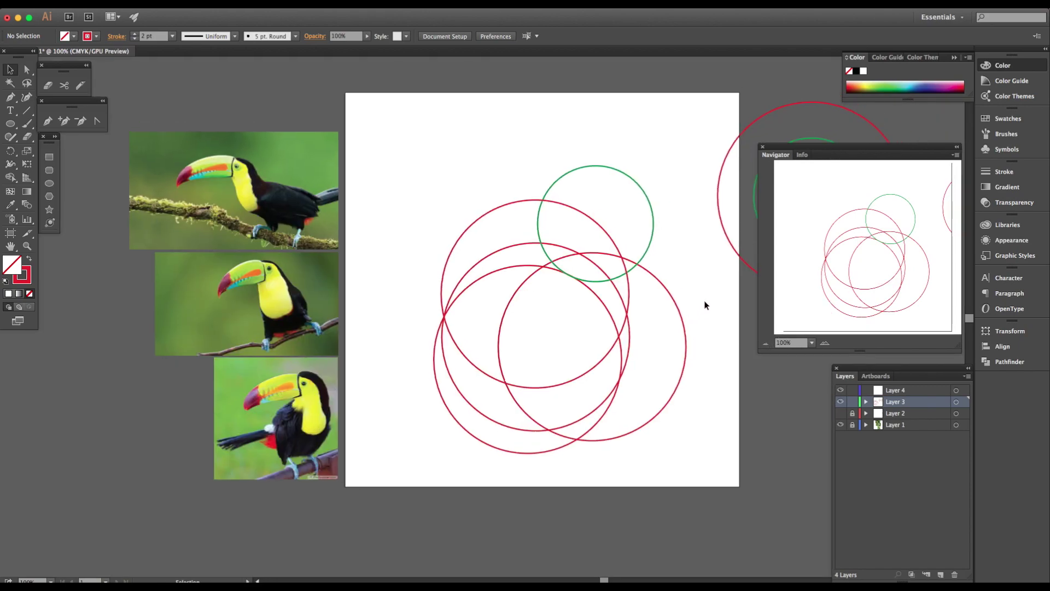
{"action": "scroll", "coordinate": [704, 301], "scroll_direction": "right", "scroll_amount": 3}
{"action": "scroll", "coordinate": [704, 301], "scroll_direction": "up", "scroll_amount": 2}
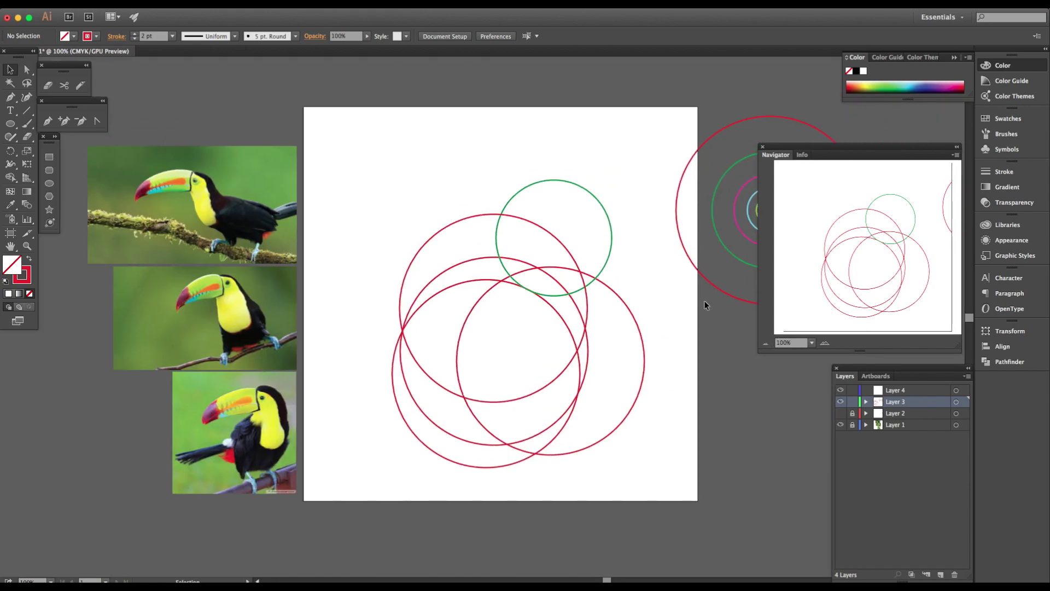
{"action": "scroll", "coordinate": [705, 304], "scroll_direction": "left", "scroll_amount": 3}
{"action": "scroll", "coordinate": [705, 304], "scroll_direction": "up", "scroll_amount": 3}
{"action": "scroll", "coordinate": [705, 305], "scroll_direction": "down", "scroll_amount": 1}
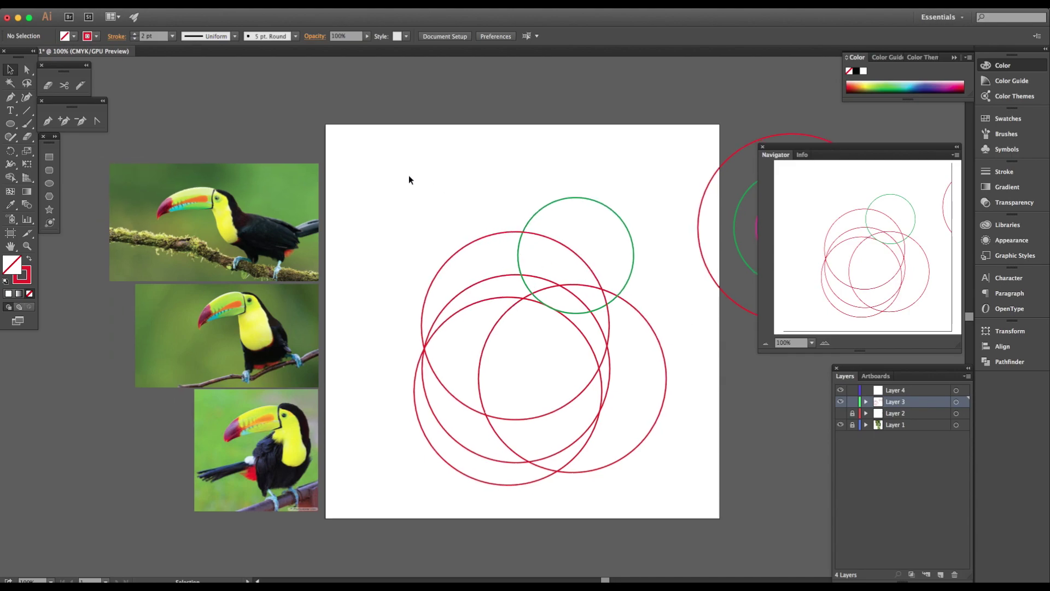
Set the fill color to F46068 with no stroke for the Shape Builder.
{"action": "left_click", "coordinate": [10, 178]}
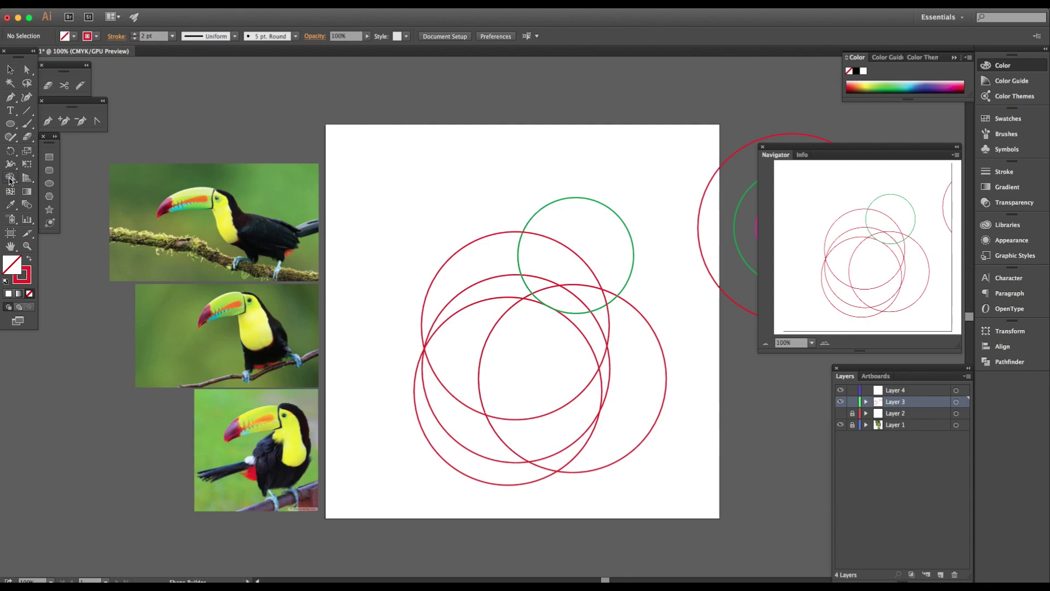
{"action": "left_click", "coordinate": [29, 264]}
{"action": "double_click", "coordinate": [16, 265]}
{"action": "left_click", "coordinate": [94, 97]}
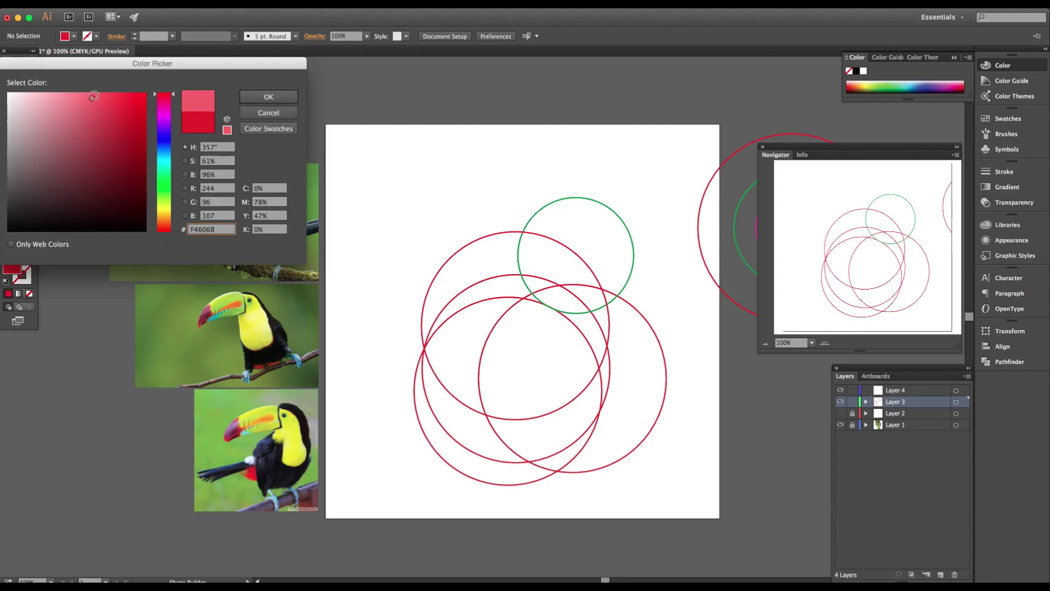
{"action": "left_click", "coordinate": [272, 97]}
{"action": "left_click", "coordinate": [11, 70]}
Select the green circle and four red circles and build the upper crescent beak with Shape Builder in a red fill without stroke.
{"action": "left_click_drag", "start_coordinate": [469, 133], "coordinate": [656, 526]}
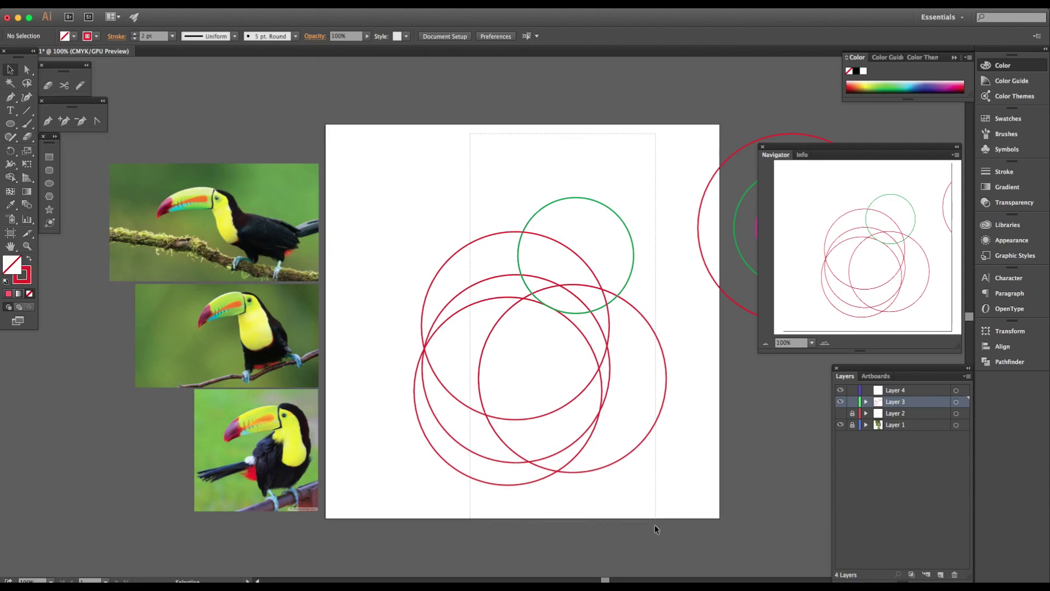
{"action": "left_click", "coordinate": [10, 176]}
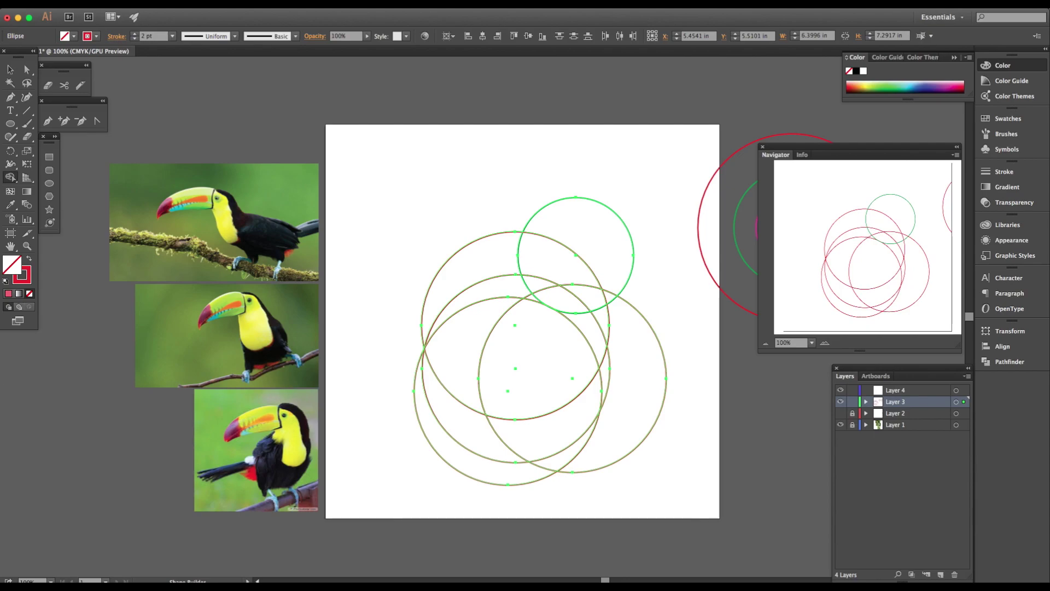
{"action": "left_click", "coordinate": [29, 259]}
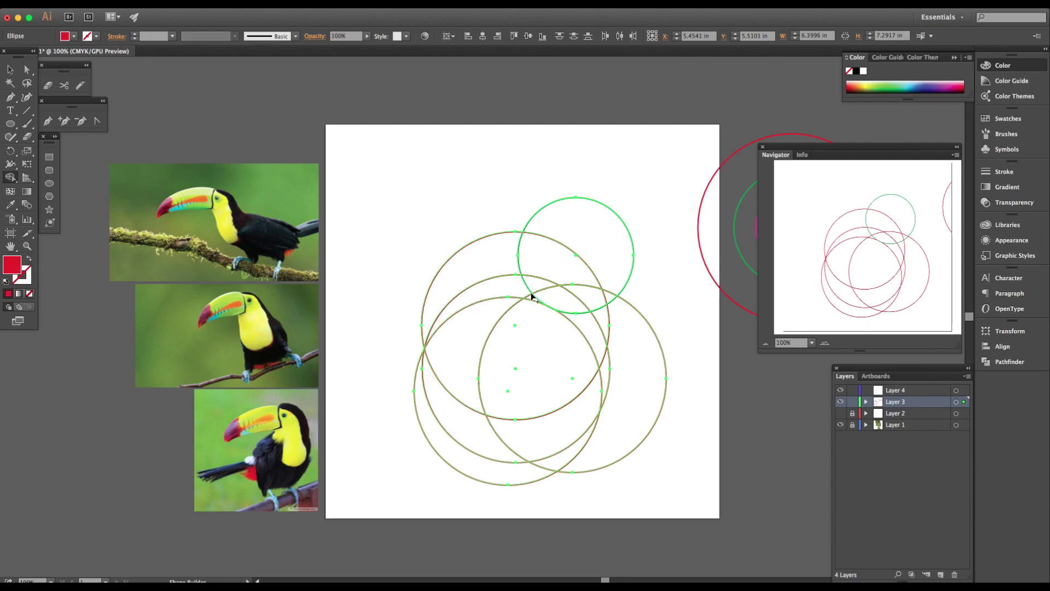
{"action": "left_click", "coordinate": [504, 287]}
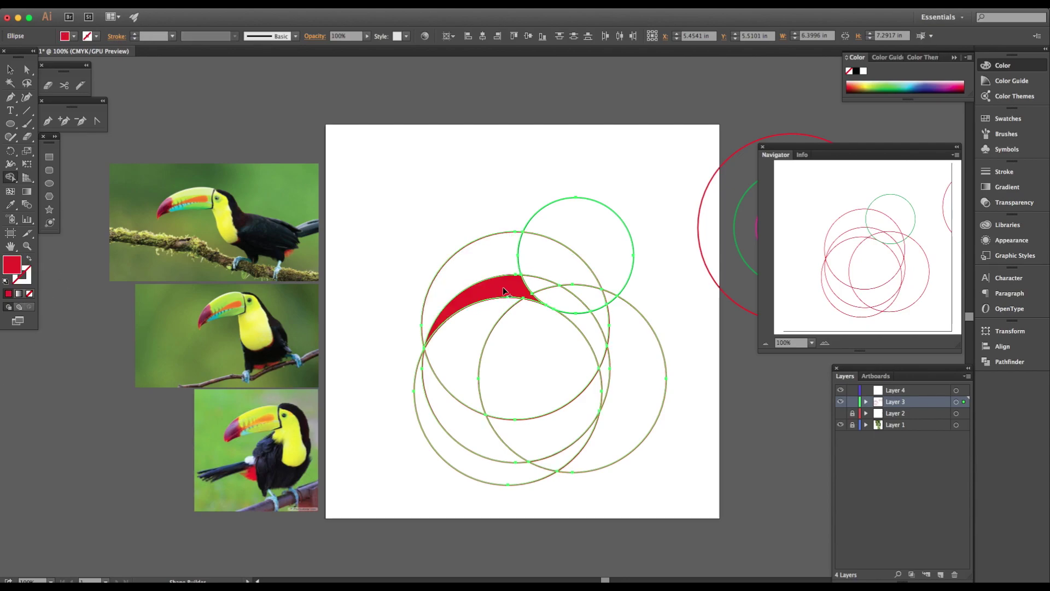
Change the fill to yellow and merge the regions of the head and body into one shape with Shape Builder.
{"action": "double_click", "coordinate": [15, 263]}
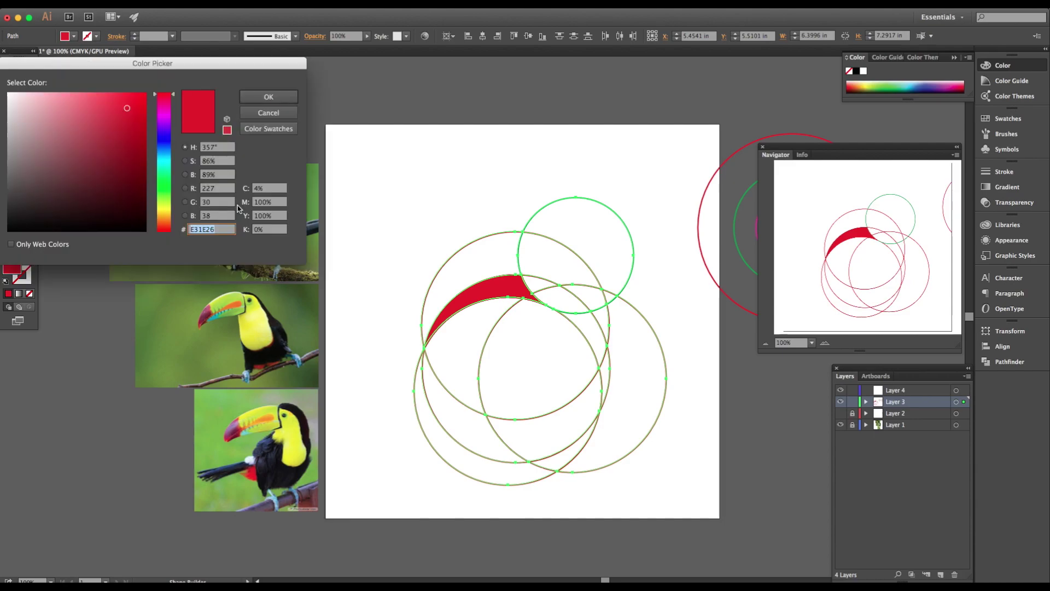
{"action": "left_click", "coordinate": [163, 211]}
{"action": "left_click", "coordinate": [269, 97]}
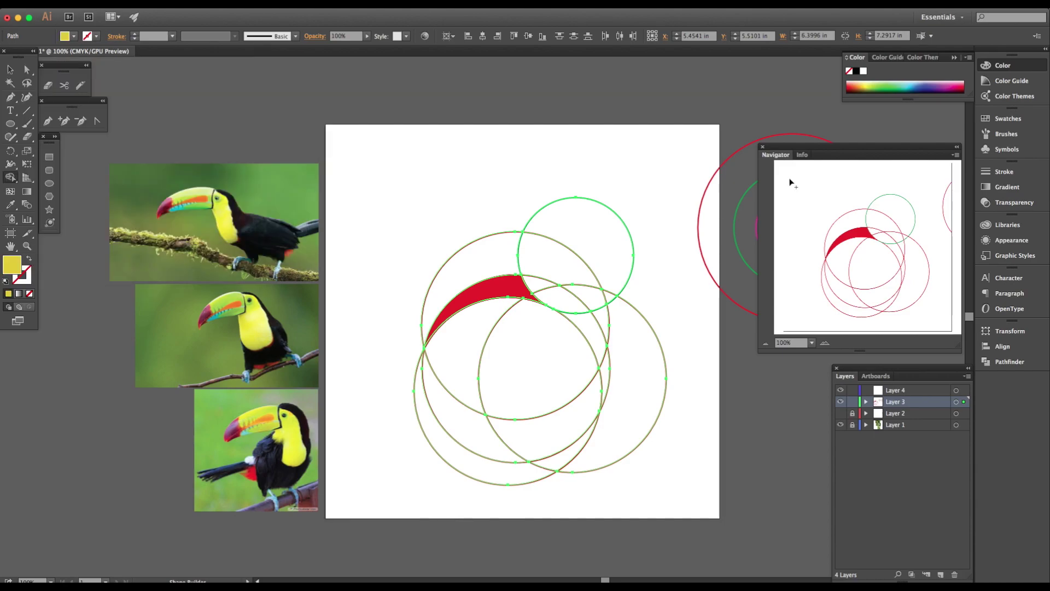
{"action": "left_click", "coordinate": [561, 282]}
{"action": "mouse_move", "coordinate": [563, 294]}
{"action": "left_mouse_down"}
{"action": "mouse_move", "coordinate": [544, 382]}
{"action": "mouse_move", "coordinate": [507, 308]}
{"action": "left_mouse_up"}
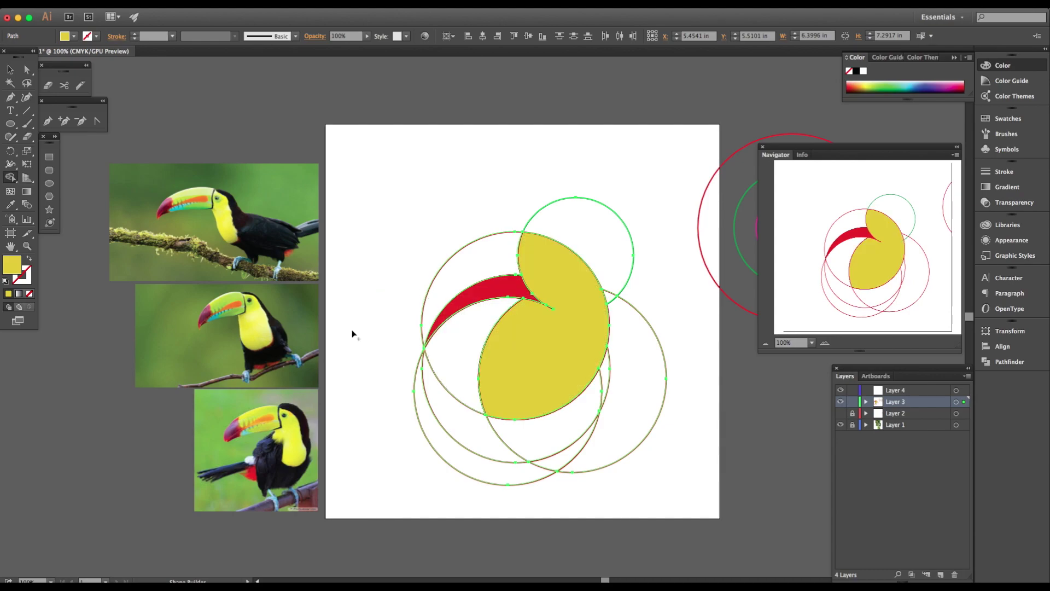
Delete the leftover circle regions outside the first red circle with Shape Builder.
{"action": "mouse_move", "coordinate": [400, 398]}
{"action": "left_mouse_down"}
{"action": "mouse_move", "coordinate": [575, 472]}
{"action": "mouse_move", "coordinate": [512, 455]}
{"action": "left_mouse_up"}
{"action": "left_click_drag", "start_coordinate": [590, 406], "coordinate": [613, 372]}
{"action": "left_click_drag", "start_coordinate": [615, 316], "coordinate": [602, 261]}
{"action": "left_click", "coordinate": [434, 367]}
Deselect the artwork and shrink the Navigator window.
{"action": "key", "text": "v"}
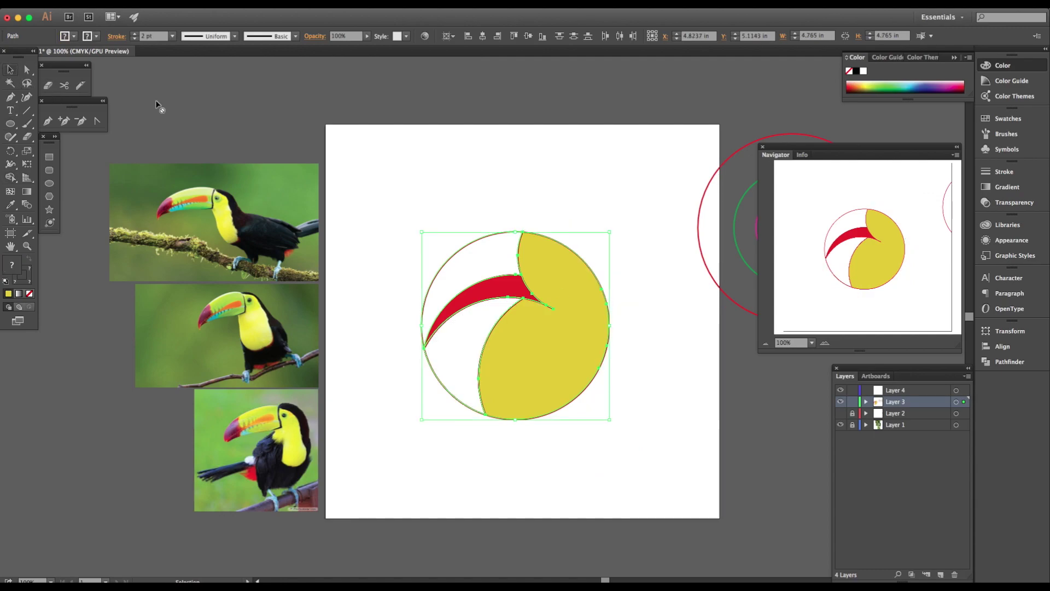
{"action": "left_click", "coordinate": [600, 188]}
{"action": "left_click_drag", "start_coordinate": [961, 349], "coordinate": [879, 273]}
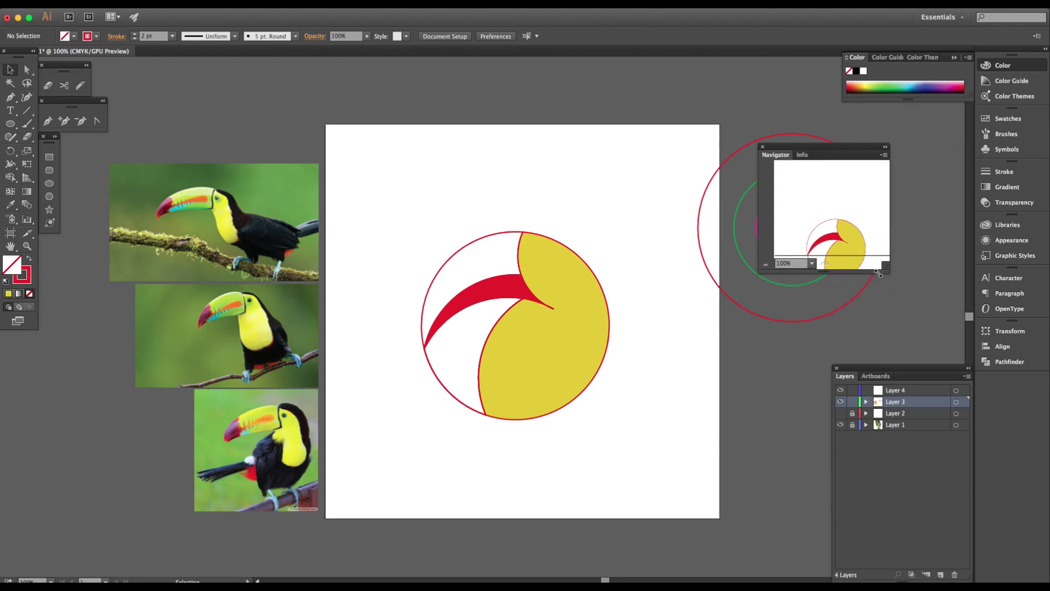
Move the Navigator panel aside, place two overlapping copies of the magenta circle across the upper beak, and deselect.
{"action": "left_click_drag", "start_coordinate": [821, 147], "coordinate": [892, 219]}
{"action": "scroll", "coordinate": [714, 211], "scroll_direction": "right", "scroll_amount": 2}
{"action": "scroll", "coordinate": [713, 212], "scroll_direction": "up", "scroll_amount": 2}
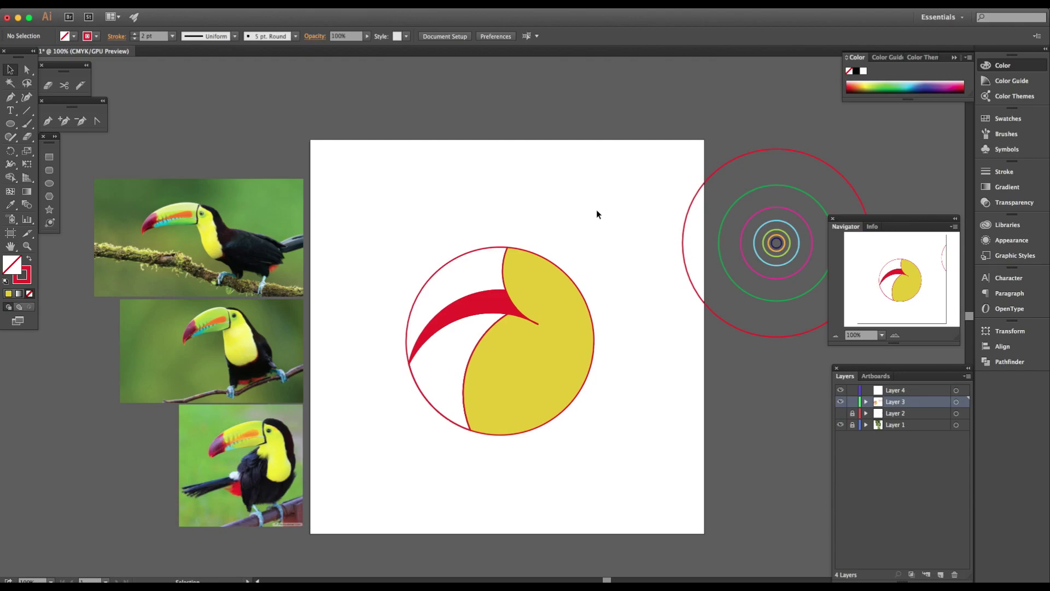
{"action": "scroll", "coordinate": [522, 326], "scroll_direction": "right", "scroll_amount": 1}
{"action": "scroll", "coordinate": [502, 329], "scroll_direction": "up", "scroll_amount": 1}
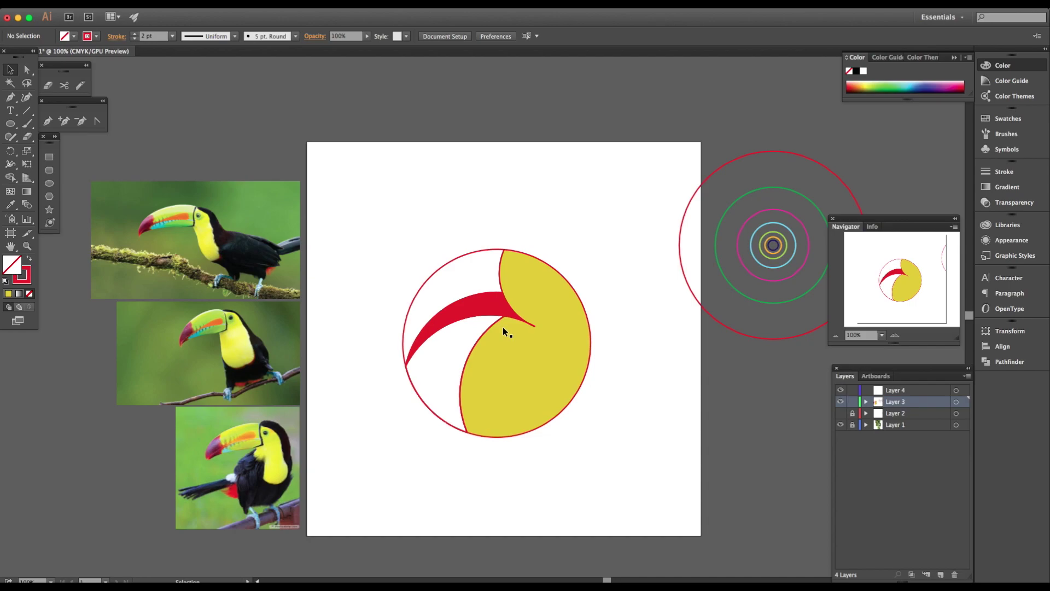
{"action": "mouse_move", "coordinate": [770, 282]}
{"action": "left_mouse_down"}
{"action": "mouse_move", "coordinate": [527, 331]}
{"action": "mouse_move", "coordinate": [447, 323]}
{"action": "mouse_move", "coordinate": [509, 304]}
{"action": "left_mouse_up"}
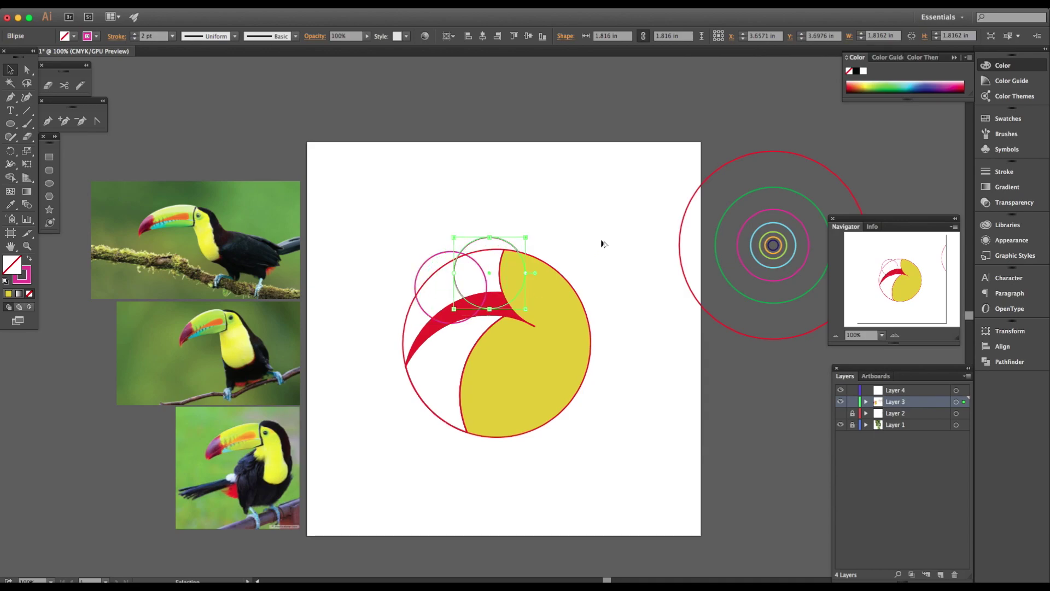
{"action": "left_click", "coordinate": [600, 247]}
Zoom in on the bird at 150% and switch the artwork to outline view.
{"action": "scroll", "coordinate": [455, 300], "scroll_direction": "down", "scroll_amount": 5}
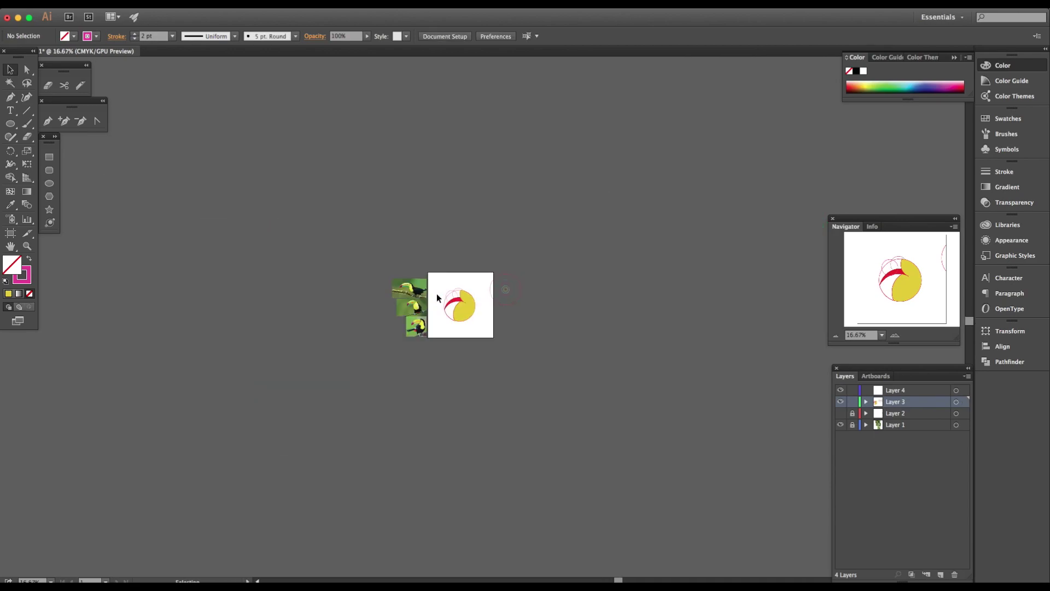
{"action": "left_click", "coordinate": [895, 335]}
{"action": "left_click", "coordinate": [896, 335]}
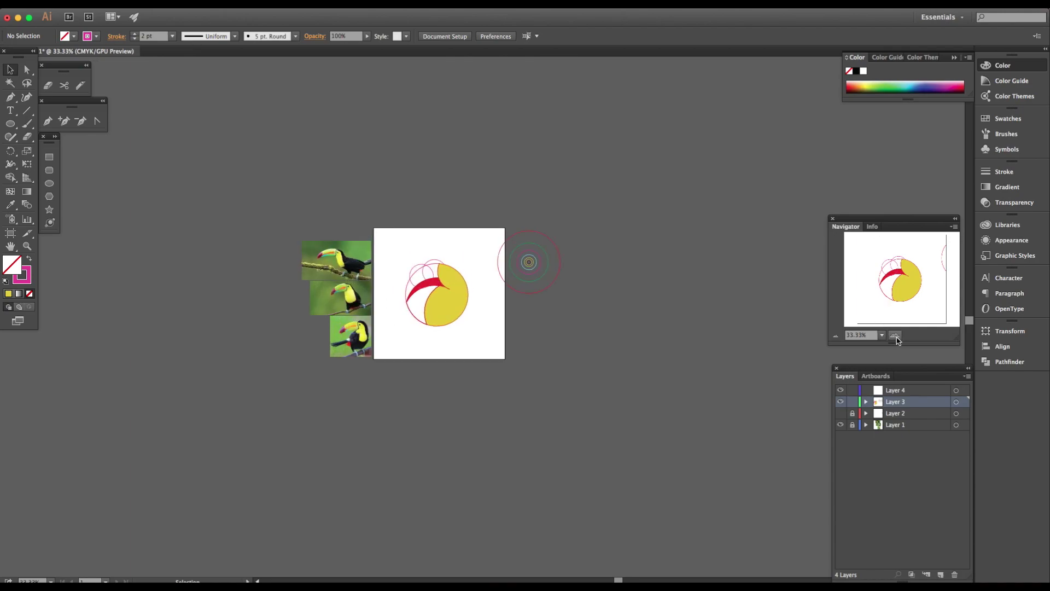
{"action": "left_click", "coordinate": [896, 335]}
{"action": "left_click", "coordinate": [895, 335]}
{"action": "left_click", "coordinate": [895, 334]}
{"action": "left_click", "coordinate": [895, 335]}
{"action": "left_click", "coordinate": [888, 271]}
{"action": "left_click_drag", "start_coordinate": [889, 271], "coordinate": [886, 269]}
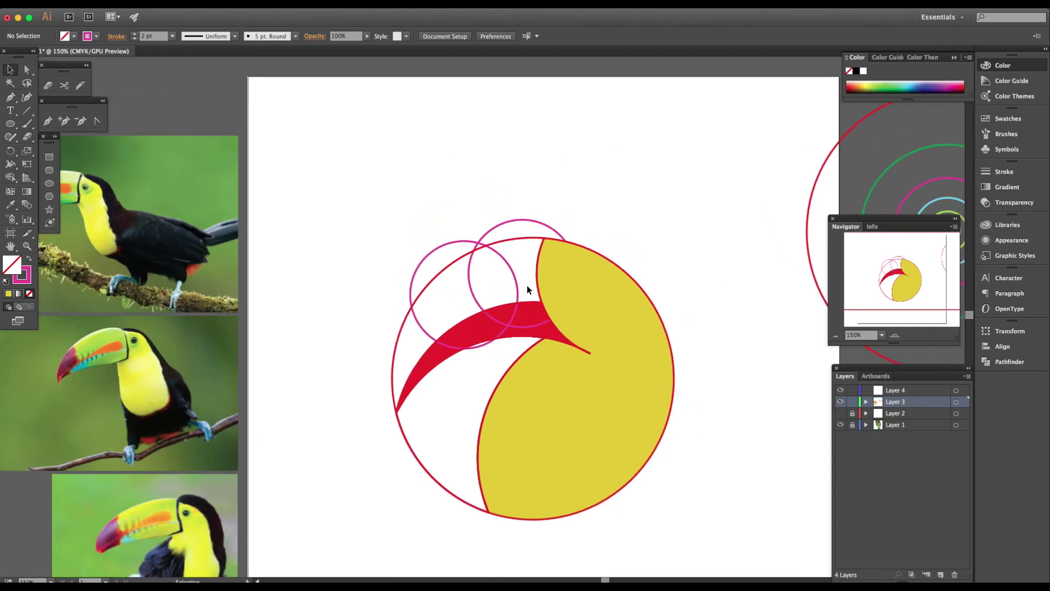
{"action": "key", "text": "y"}
{"action": "key", "text": "super+y"}
{"action": "key", "text": "v"}
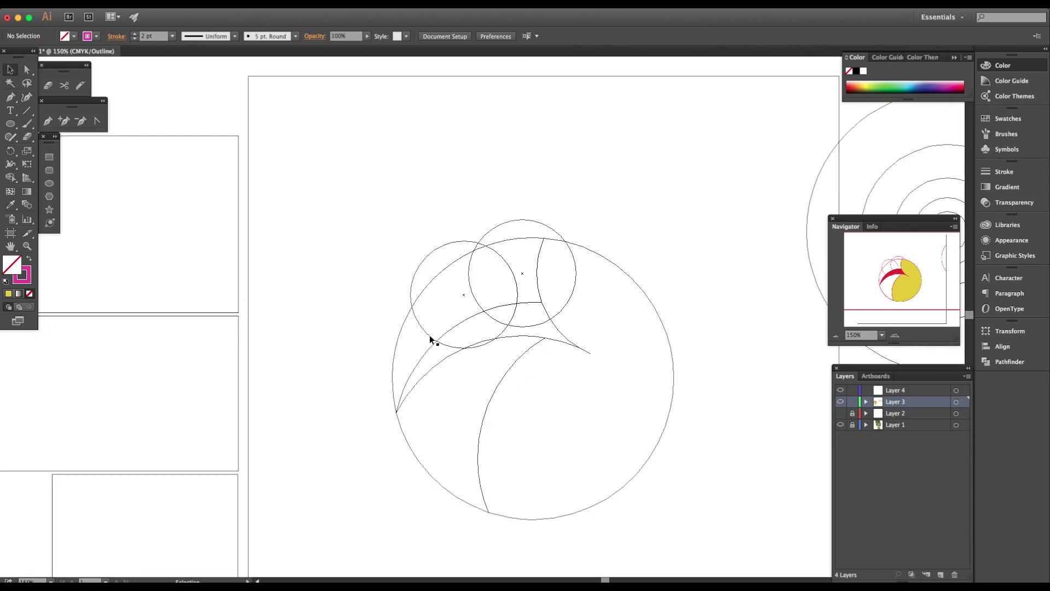
Place two copies of the light-green circle along the red beak crescent, beneath the magenta circles.
{"action": "left_click_drag", "start_coordinate": [433, 340], "coordinate": [458, 381]}
{"action": "key", "text": "super+z"}
{"action": "scroll", "coordinate": [911, 207], "scroll_direction": "right", "scroll_amount": 3}
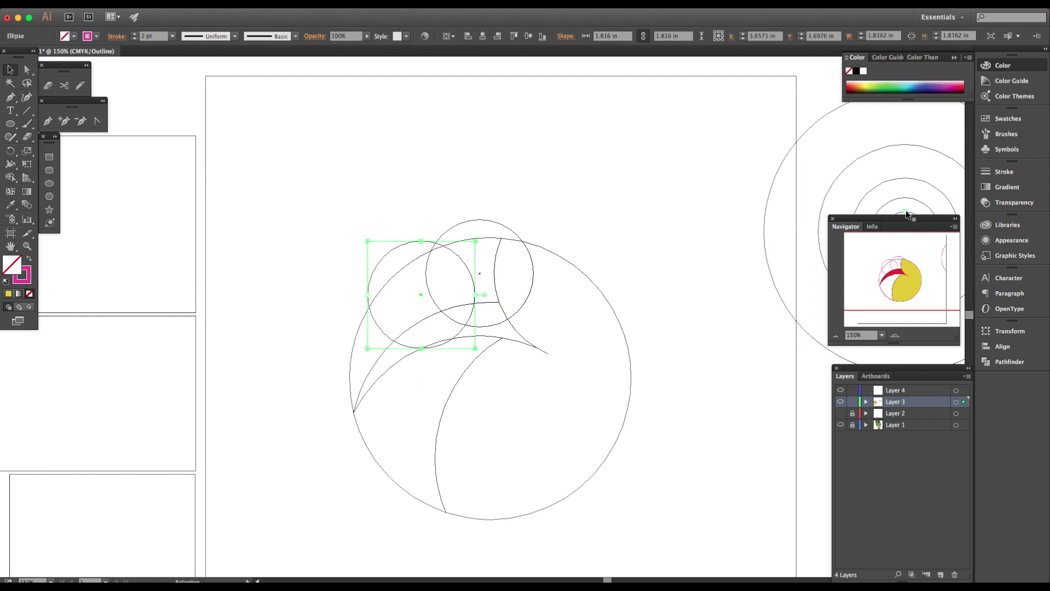
{"action": "left_click", "coordinate": [901, 211]}
{"action": "left_click", "coordinate": [902, 212]}
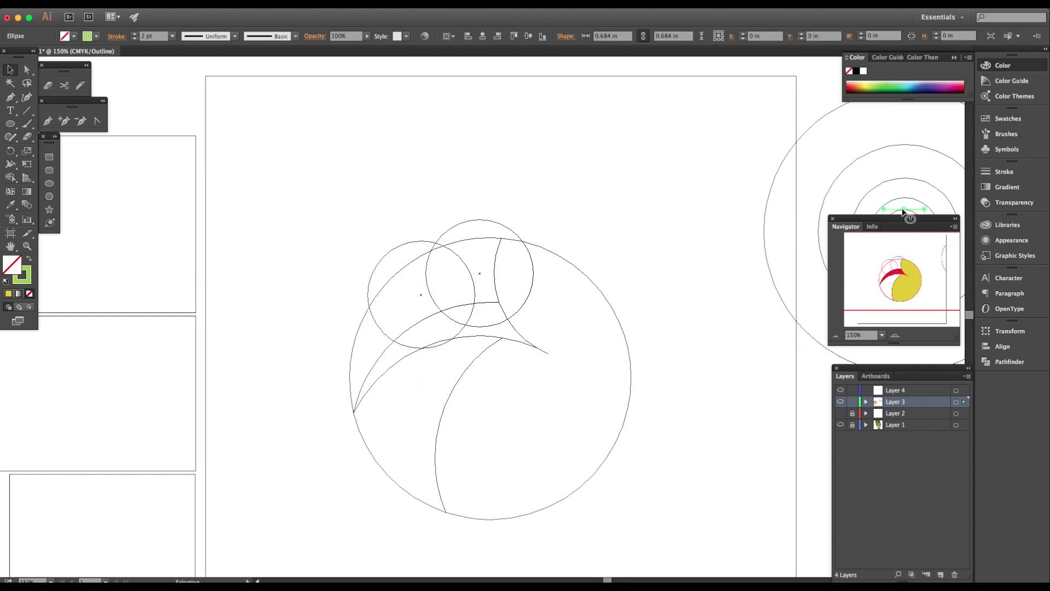
{"action": "left_click_drag", "start_coordinate": [912, 215], "coordinate": [477, 316]}
{"action": "left_click", "coordinate": [426, 347]}
{"action": "left_click", "coordinate": [516, 307]}
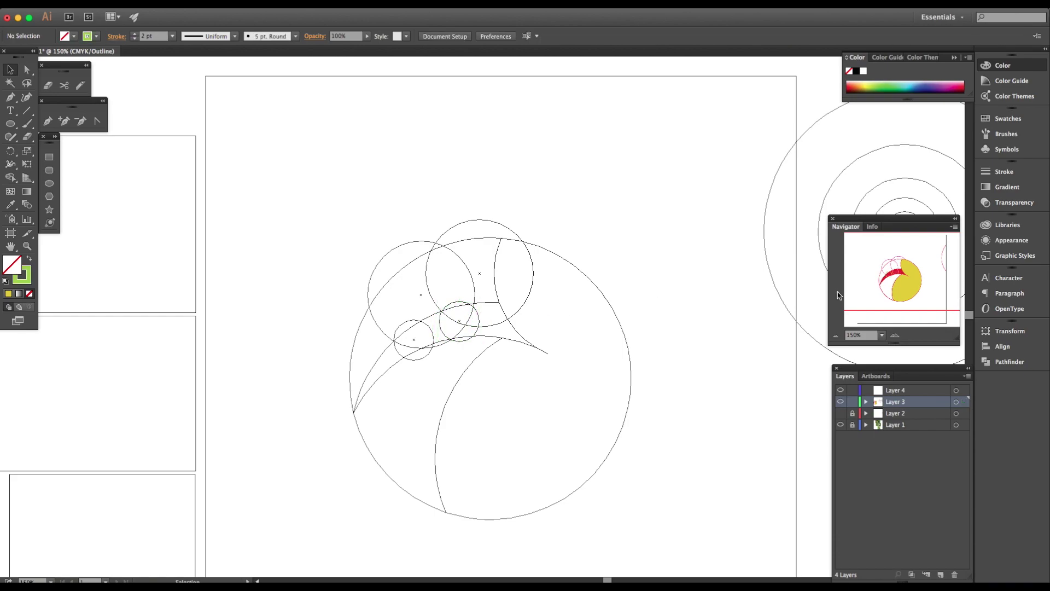
Return to colour preview at 100%, select the bird artwork and fill the upper beak's tip region with green 9FCC3B using Shape Builder.
{"action": "left_click", "coordinate": [836, 336]}
{"action": "key", "text": "super+y"}
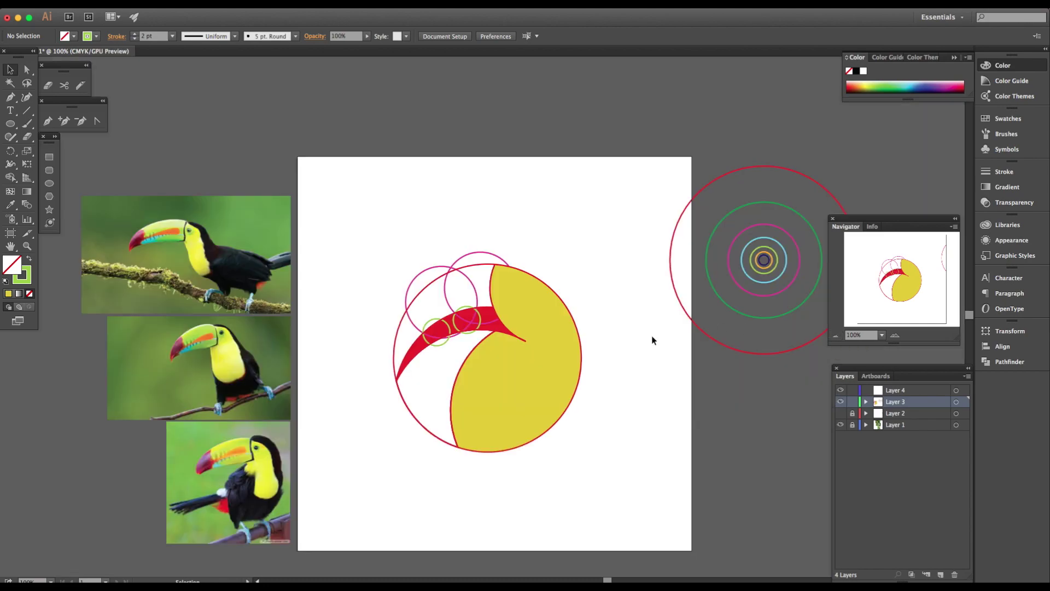
{"action": "left_click_drag", "start_coordinate": [374, 212], "coordinate": [609, 471]}
{"action": "left_click", "coordinate": [10, 170]}
{"action": "double_click", "coordinate": [15, 266]}
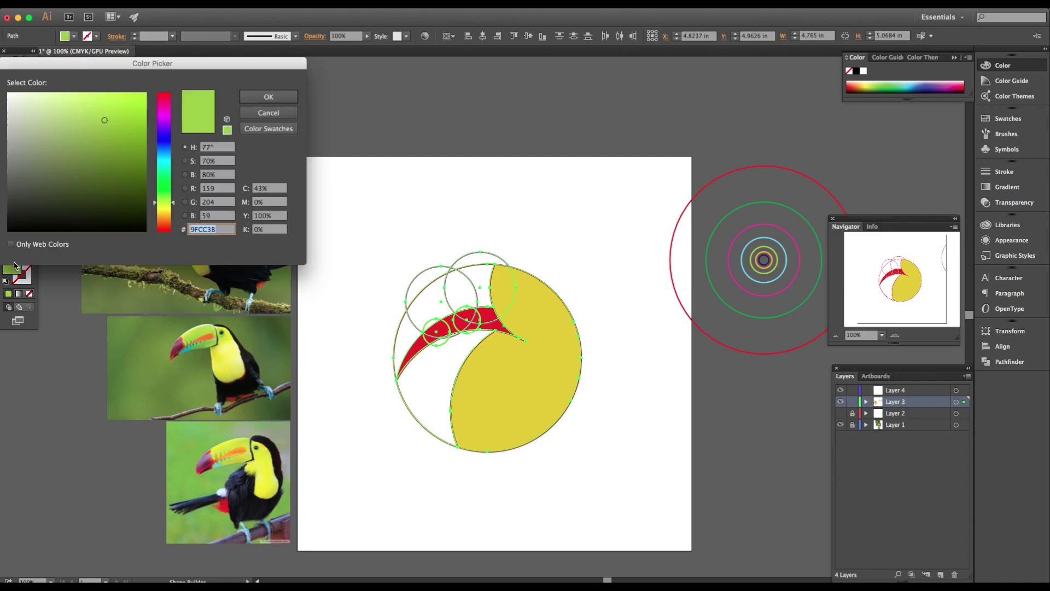
{"action": "left_click", "coordinate": [268, 97]}
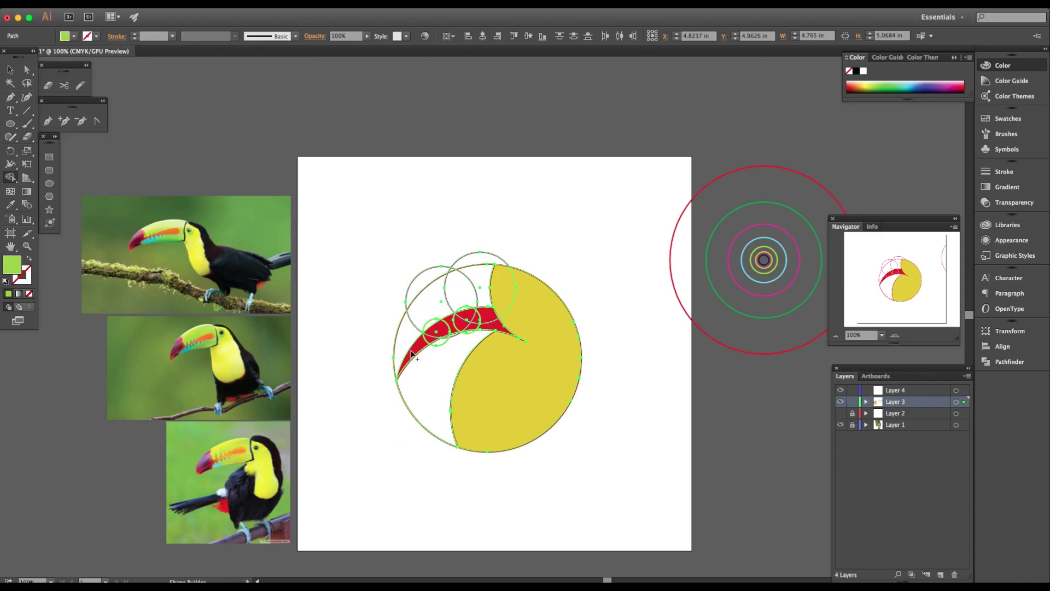
{"action": "left_click", "coordinate": [406, 335]}
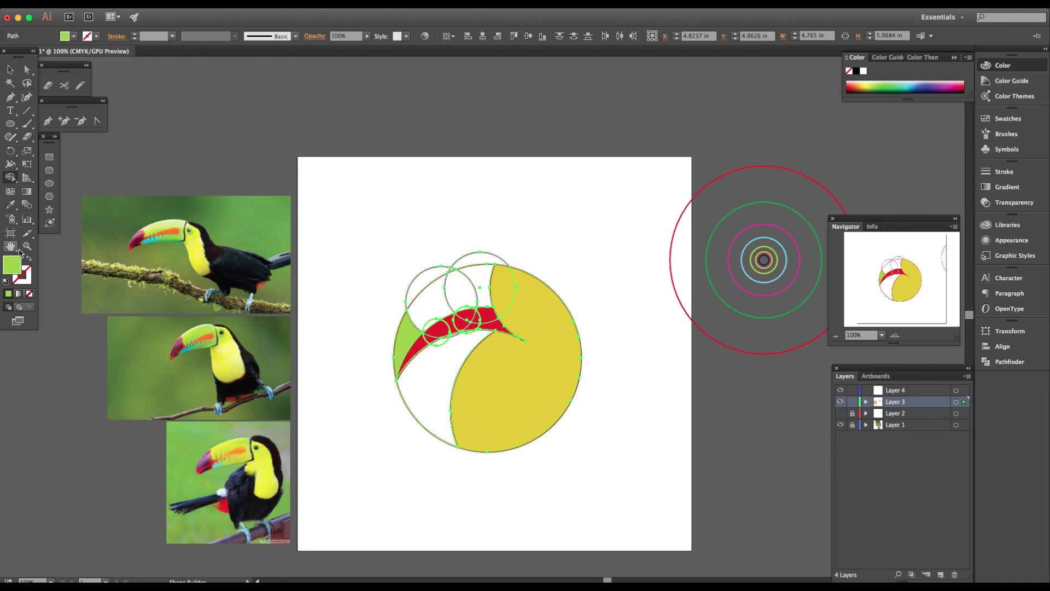
Change the fill to blue and build the upper beak's middle region with Shape Builder.
{"action": "double_click", "coordinate": [12, 265]}
{"action": "left_click", "coordinate": [167, 159]}
{"action": "left_click", "coordinate": [269, 97]}
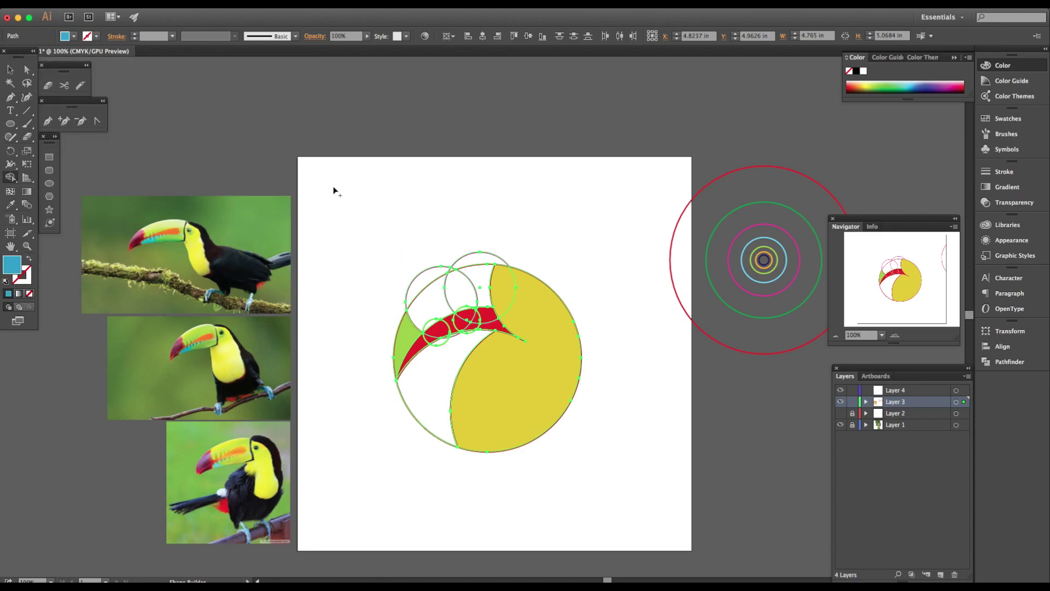
{"action": "left_click", "coordinate": [430, 320]}
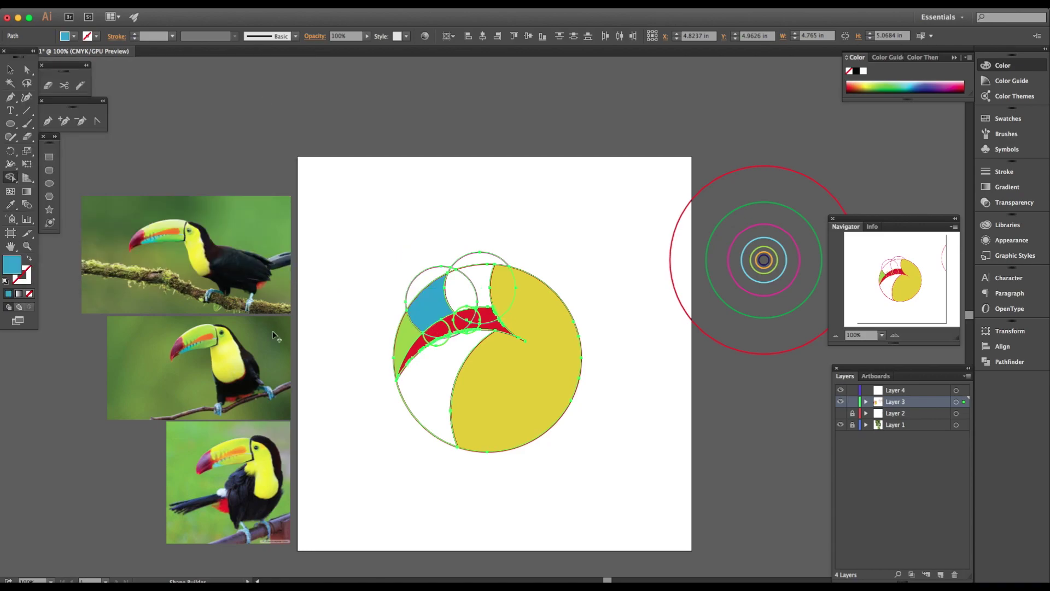
Set the fill to green 92CC40 and merge the middle section of the red crescent with Shape Builder.
{"action": "double_click", "coordinate": [12, 265]}
{"action": "left_click", "coordinate": [162, 182]}
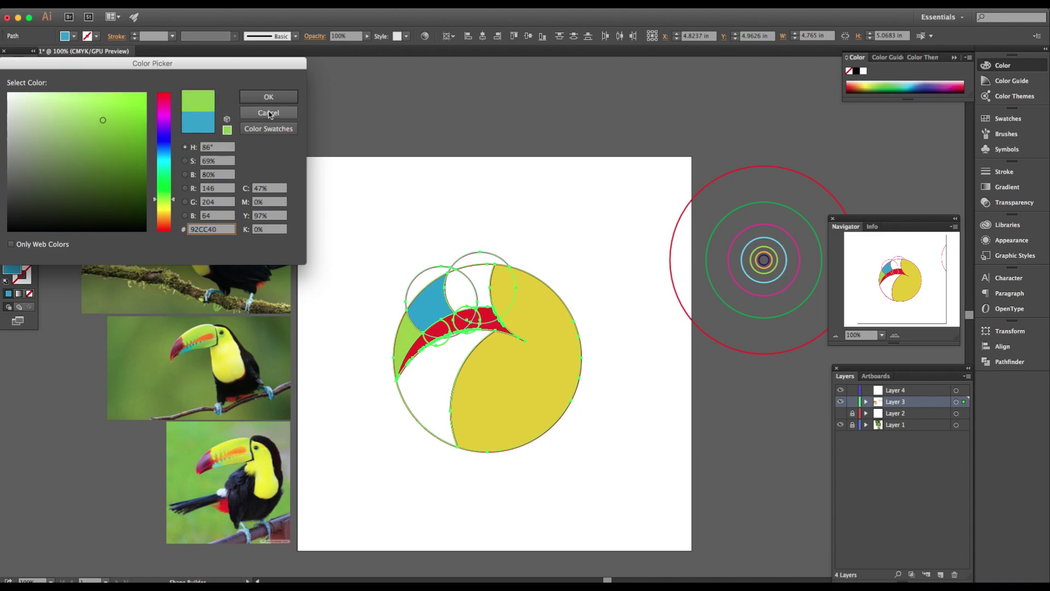
{"action": "left_click", "coordinate": [269, 96]}
{"action": "left_click_drag", "start_coordinate": [430, 340], "coordinate": [469, 322]}
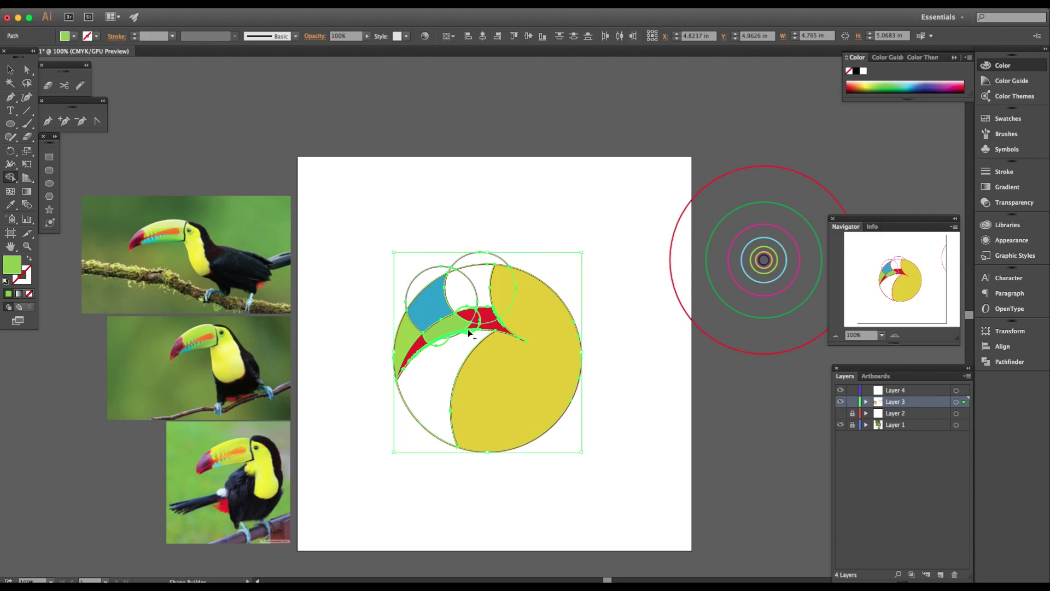
{"action": "key", "text": "ctrl+z"}
{"action": "left_click_drag", "start_coordinate": [438, 342], "coordinate": [458, 334]}
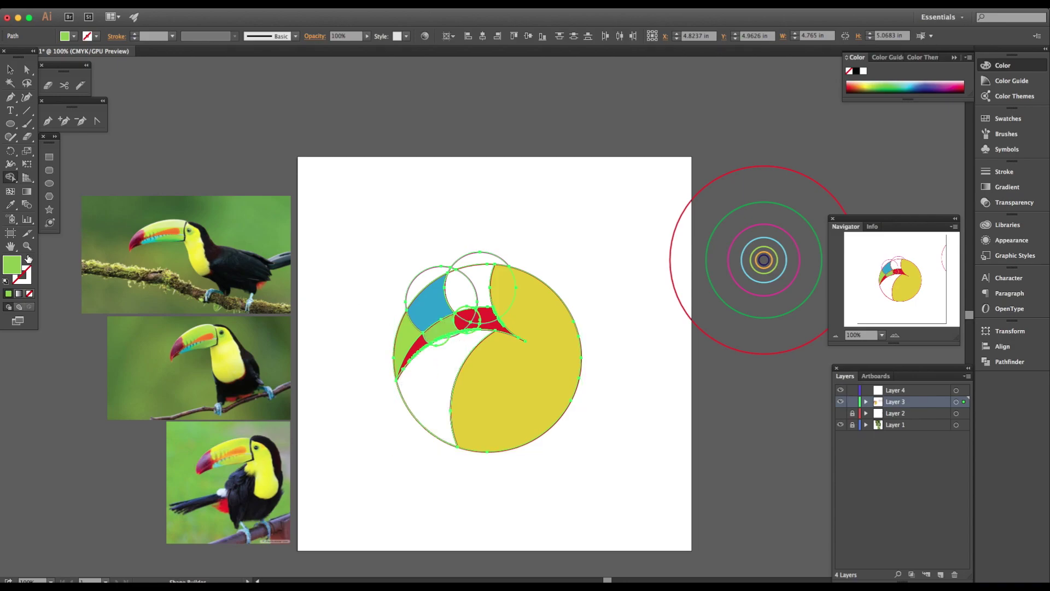
Change the fill to purple and build the upper beak region next to the head with Shape Builder.
{"action": "double_click", "coordinate": [12, 265]}
{"action": "left_click", "coordinate": [169, 118]}
{"action": "left_click", "coordinate": [269, 97]}
{"action": "left_click_drag", "start_coordinate": [454, 310], "coordinate": [460, 309]}
{"action": "key", "text": "super+z"}
{"action": "left_click", "coordinate": [461, 311]}
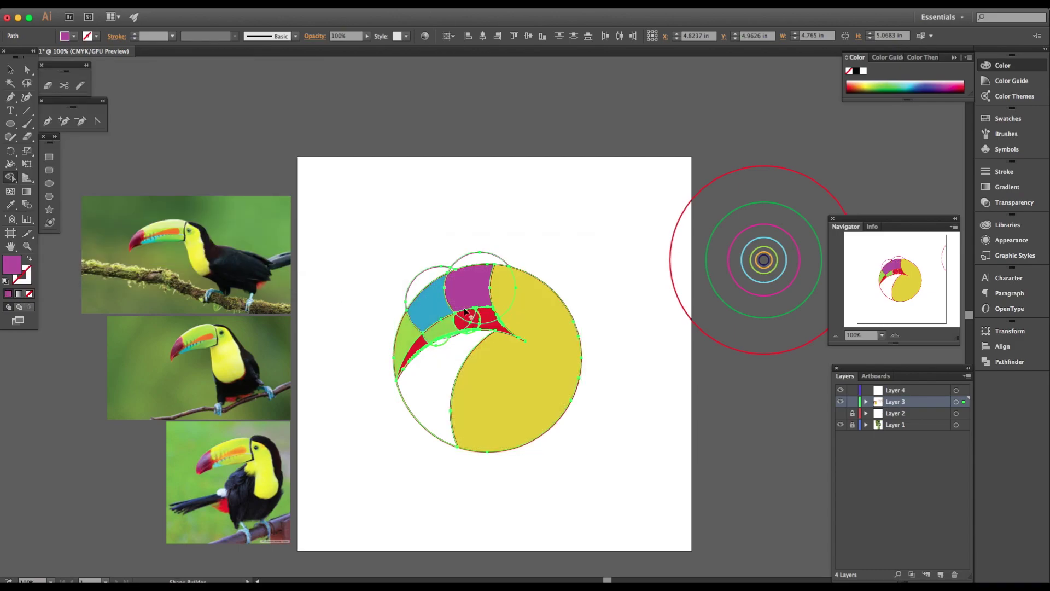
Change the fill to dark pink and merge the crescent section nearest the head with Shape Builder.
{"action": "double_click", "coordinate": [19, 270]}
{"action": "left_click_drag", "start_coordinate": [163, 154], "coordinate": [163, 101]}
{"action": "left_click", "coordinate": [253, 98]}
{"action": "mouse_move", "coordinate": [480, 327]}
{"action": "left_mouse_down"}
{"action": "mouse_move", "coordinate": [463, 323]}
{"action": "mouse_move", "coordinate": [486, 317]}
{"action": "mouse_move", "coordinate": [481, 327]}
{"action": "left_mouse_up"}
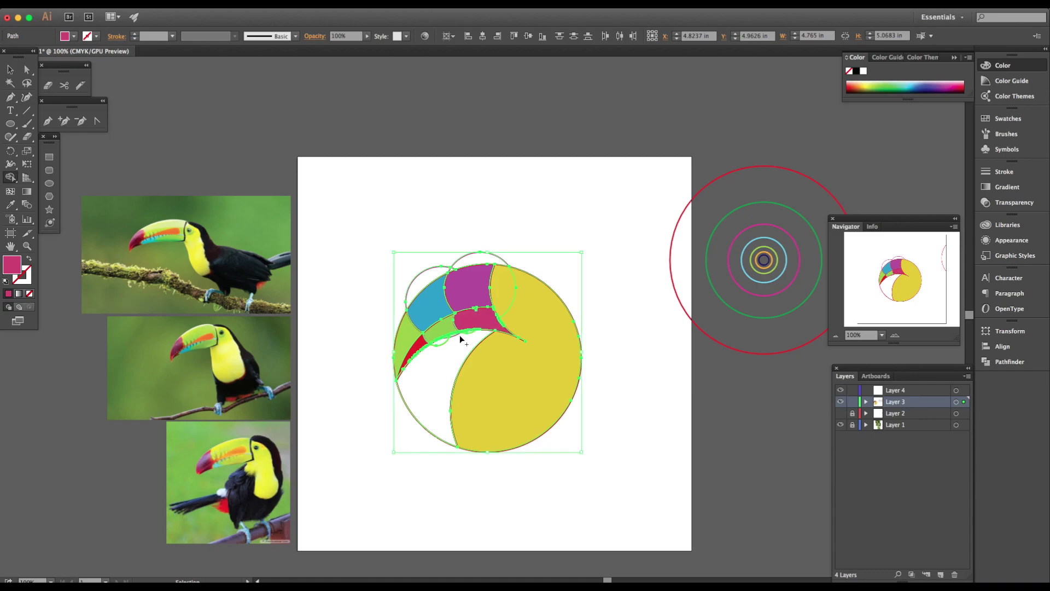
Merge the lower beak and its small circle remnants into one dark pink shape with Shape Builder.
{"action": "left_click", "coordinate": [441, 343]}
{"action": "key", "text": "super+z"}
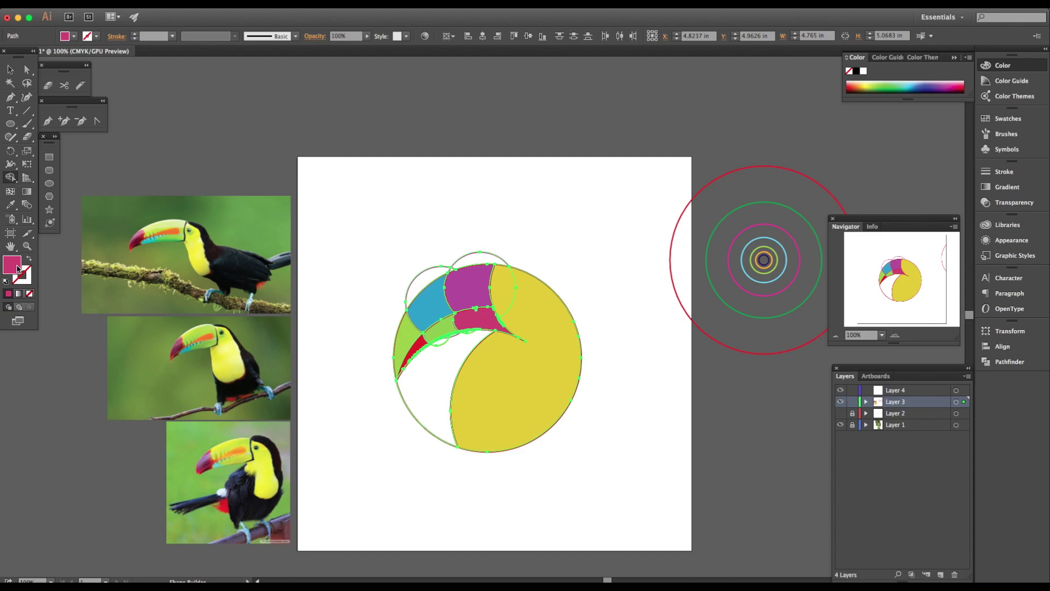
{"action": "left_click", "coordinate": [463, 337], "text": "alt"}
{"action": "key", "text": "ctrl+z"}
{"action": "left_click", "coordinate": [441, 343]}
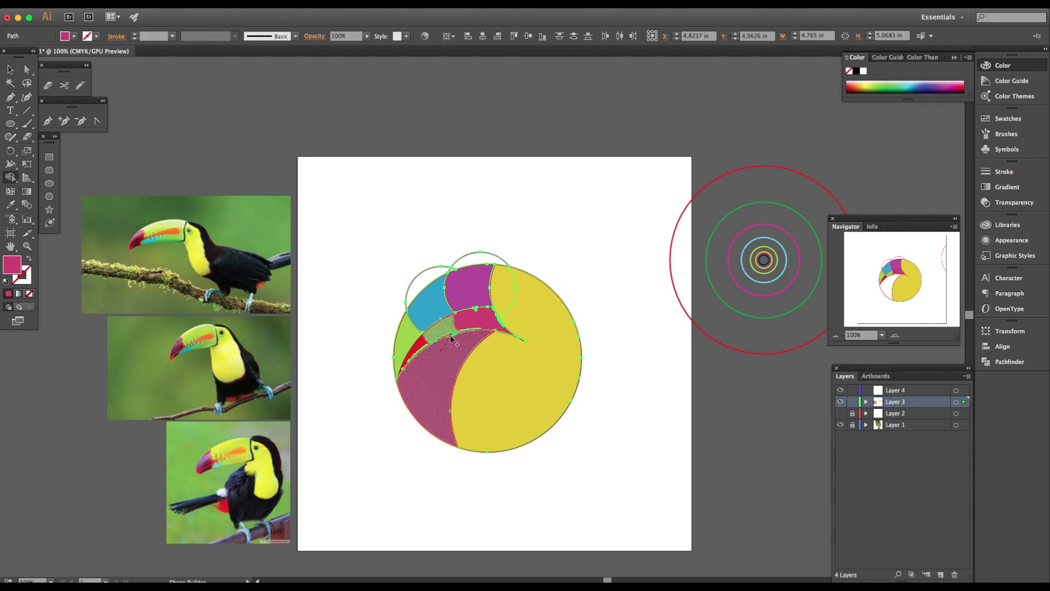
{"action": "left_click_drag", "start_coordinate": [455, 339], "coordinate": [447, 334]}
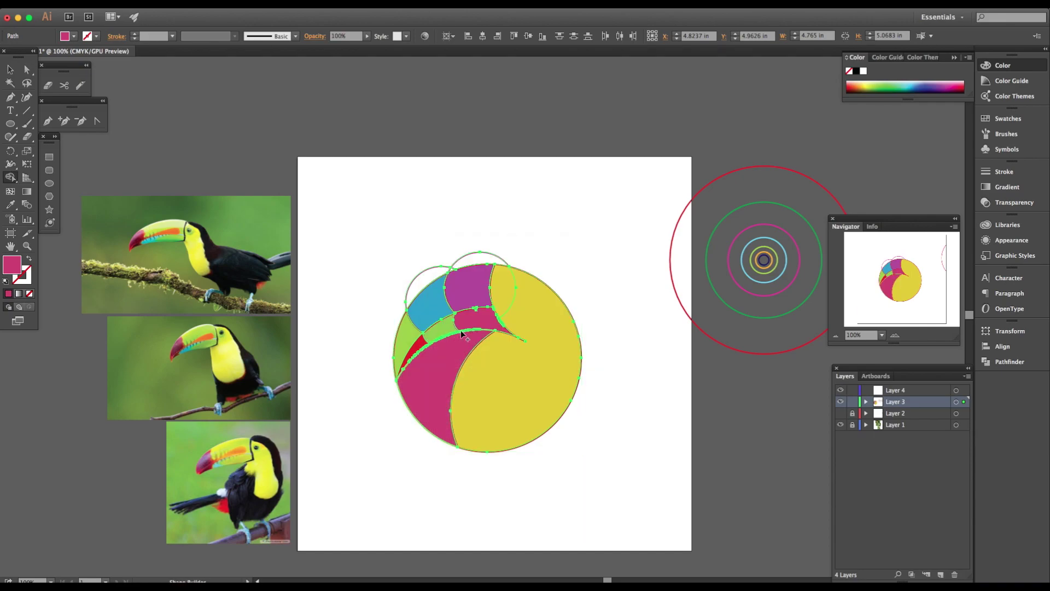
Delete the leftover circle arcs above the beak with Shape Builder and deselect the artwork.
{"action": "mouse_move", "coordinate": [409, 289]}
{"action": "left_mouse_down"}
{"action": "mouse_move", "coordinate": [474, 260]}
{"action": "mouse_move", "coordinate": [508, 267]}
{"action": "left_mouse_up"}
{"action": "left_click", "coordinate": [543, 304]}
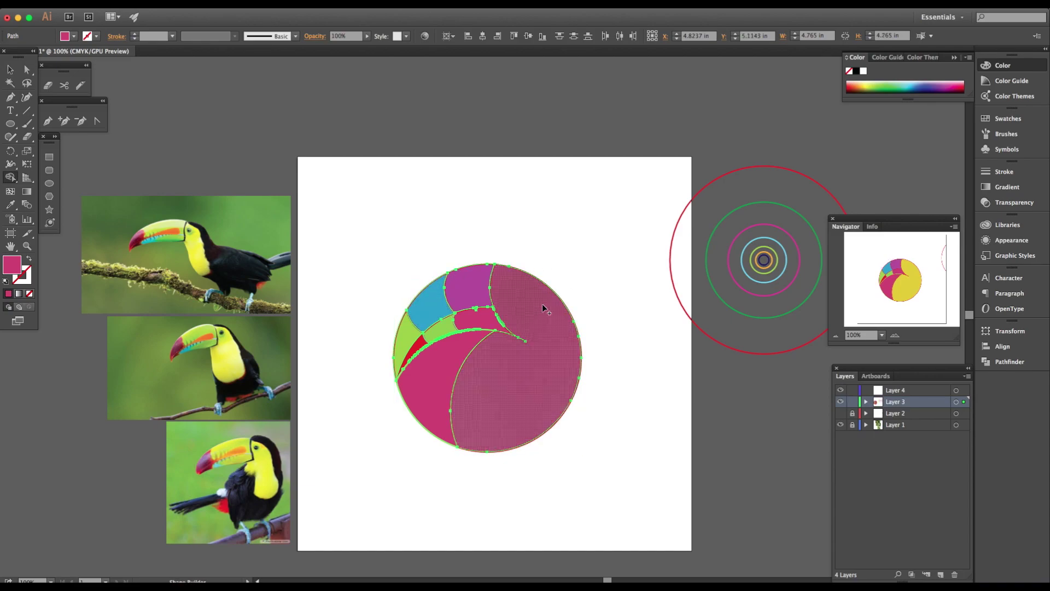
{"action": "key", "text": "super+z"}
{"action": "left_click", "coordinate": [10, 72]}
{"action": "left_click", "coordinate": [81, 139]}
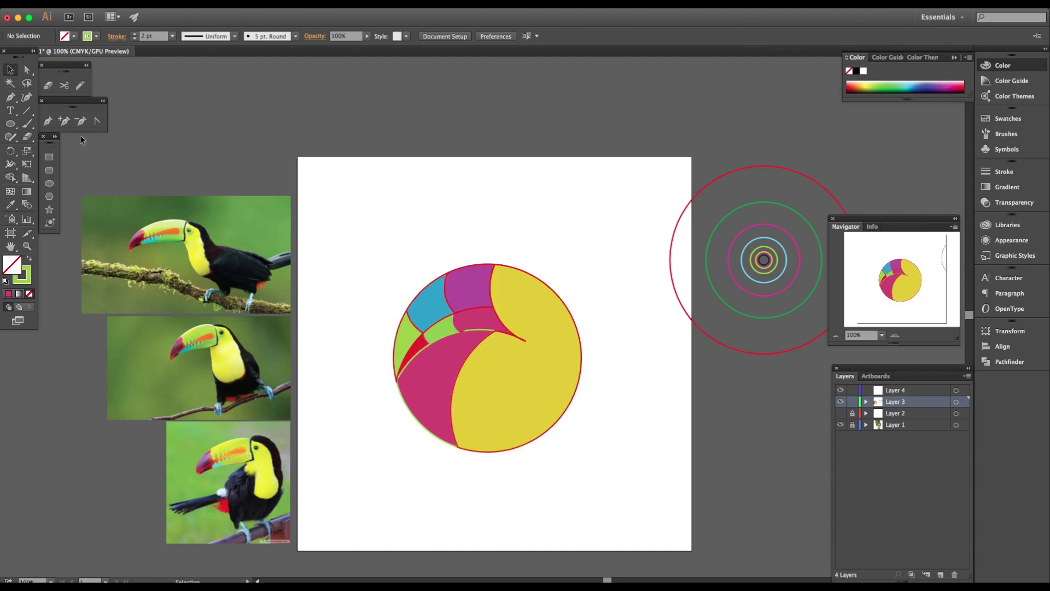
Sample the body's yellow with the Eyedropper, merge the split head and body regions with Shape Builder, and deselect.
{"action": "left_click", "coordinate": [10, 204]}
{"action": "left_click", "coordinate": [527, 304]}
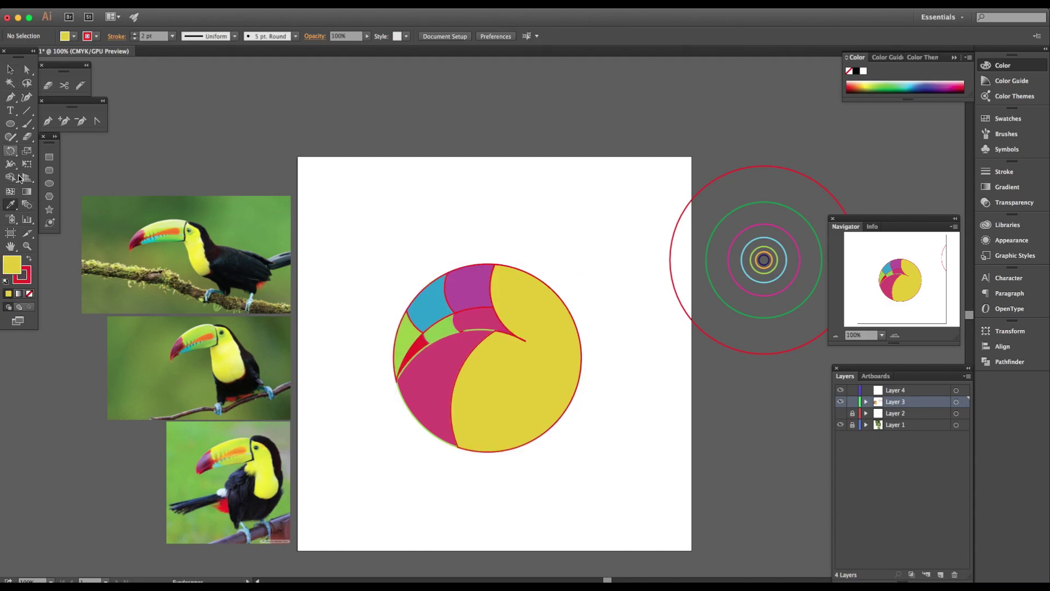
{"action": "left_click", "coordinate": [10, 177]}
{"action": "key", "text": "super+a"}
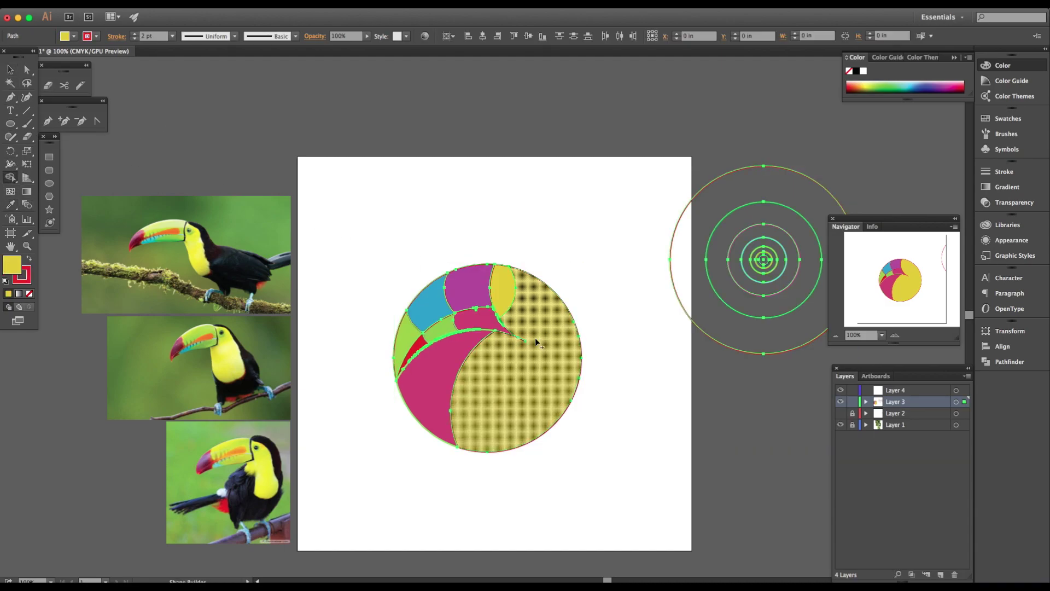
{"action": "left_click_drag", "start_coordinate": [524, 341], "coordinate": [527, 350]}
{"action": "left_click", "coordinate": [10, 70]}
{"action": "left_click", "coordinate": [493, 231]}
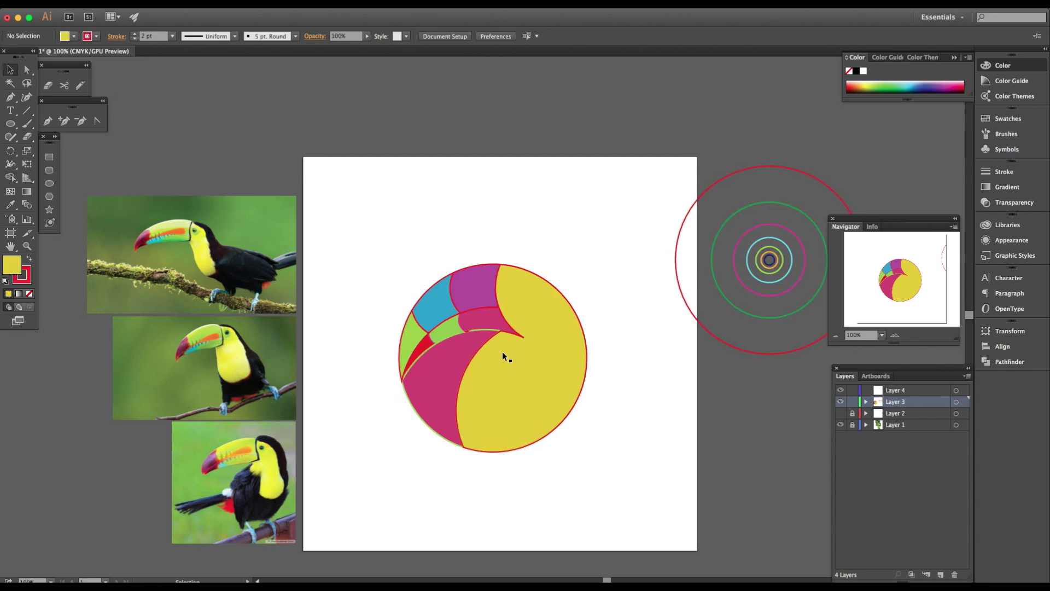
Try placing two copies of the largest red circle over the bird, each offset toward the upper right.
{"action": "scroll", "coordinate": [504, 350], "scroll_direction": "right", "scroll_amount": 2}
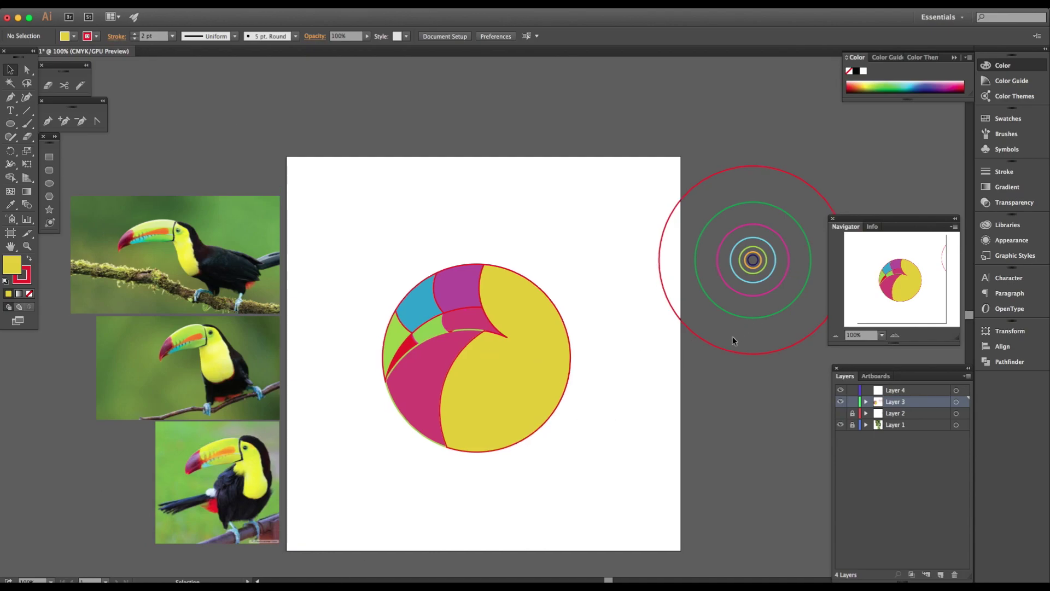
{"action": "left_click_drag", "start_coordinate": [731, 352], "coordinate": [490, 422]}
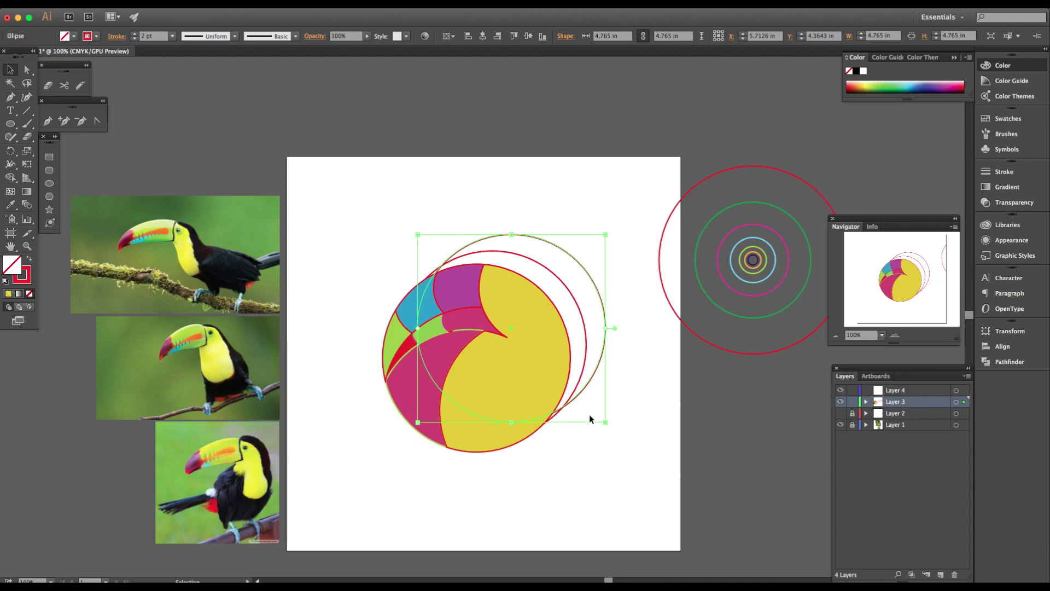
{"action": "left_click", "coordinate": [632, 394]}
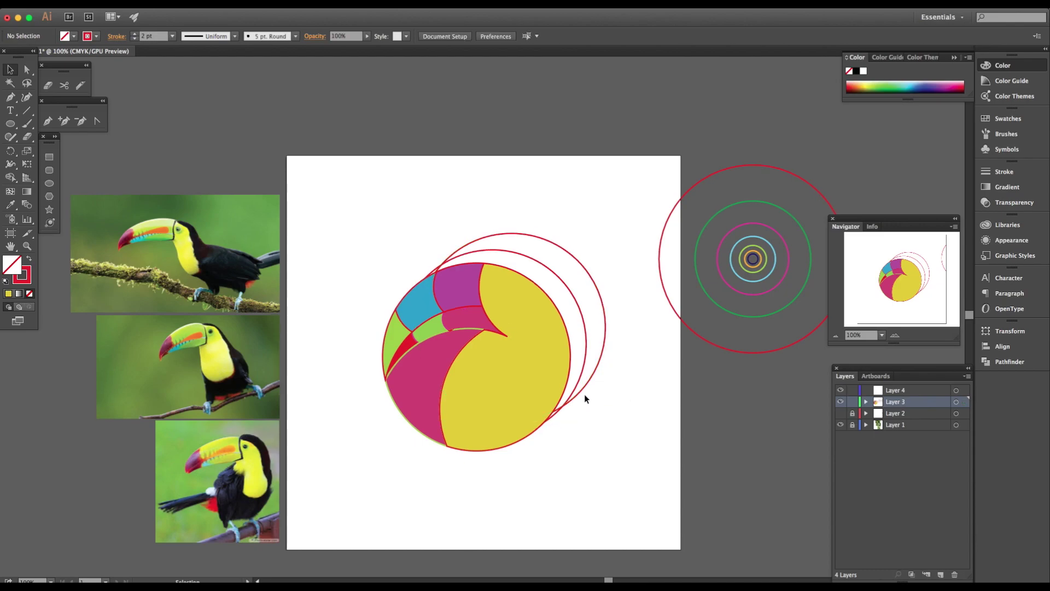
{"action": "left_click", "coordinate": [587, 383]}
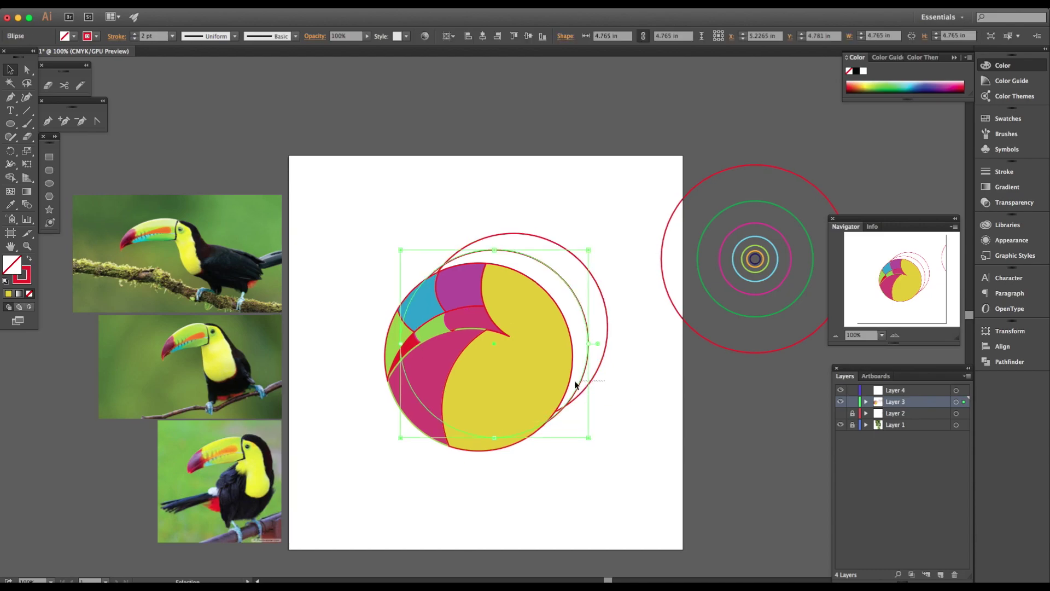
Hide and show Layer 3 to check its content, and delete Layer 4.
{"action": "left_click", "coordinate": [840, 402]}
{"action": "left_click", "coordinate": [841, 402]}
{"action": "left_click", "coordinate": [897, 390]}
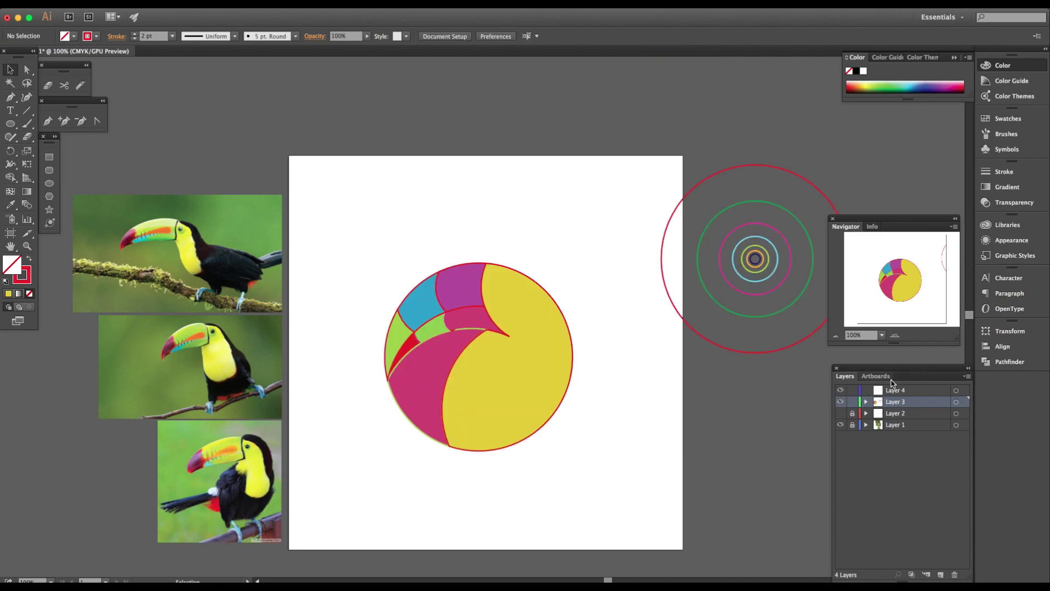
{"action": "left_click", "coordinate": [955, 575]}
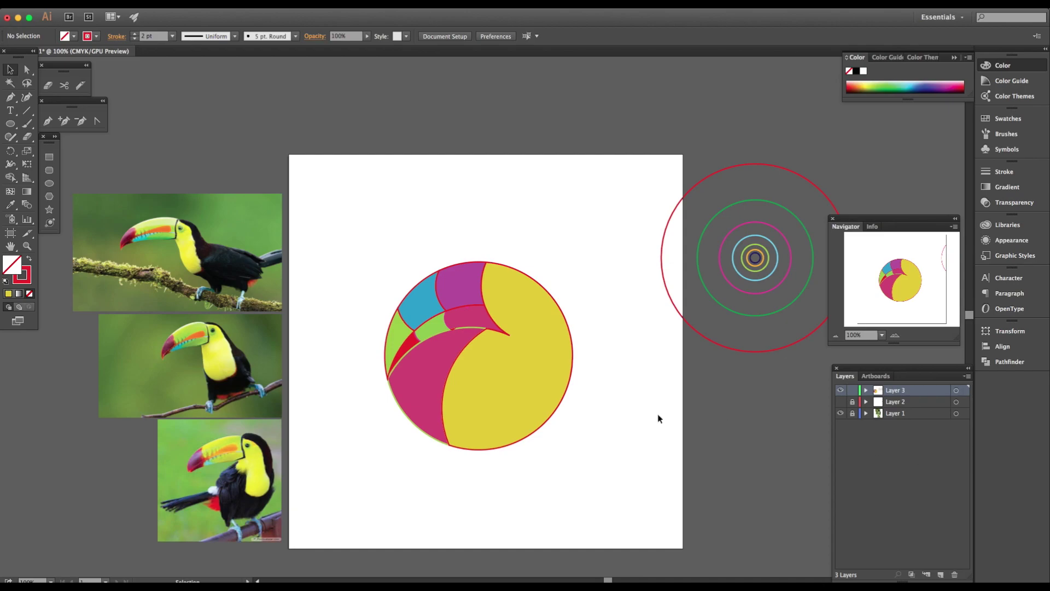
Place three copies of the 4.765 in red circle over the bird, each offset further toward the upper right.
{"action": "left_click", "coordinate": [566, 378]}
{"action": "left_click_drag", "start_coordinate": [551, 390], "coordinate": [571, 411]}
{"action": "scroll", "coordinate": [598, 411], "scroll_direction": "left", "scroll_amount": 1}
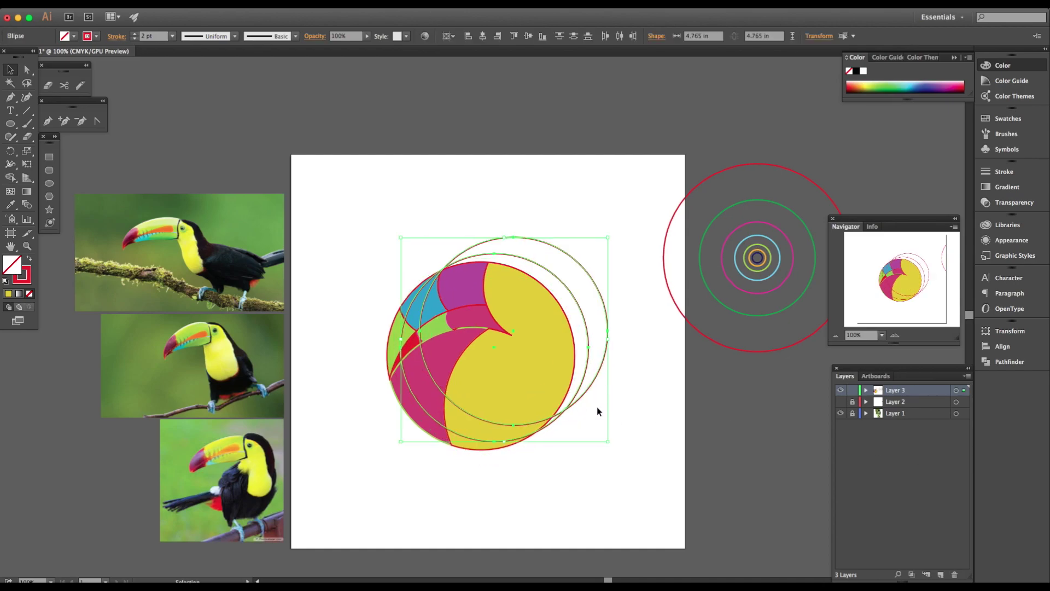
{"action": "left_click", "coordinate": [632, 411]}
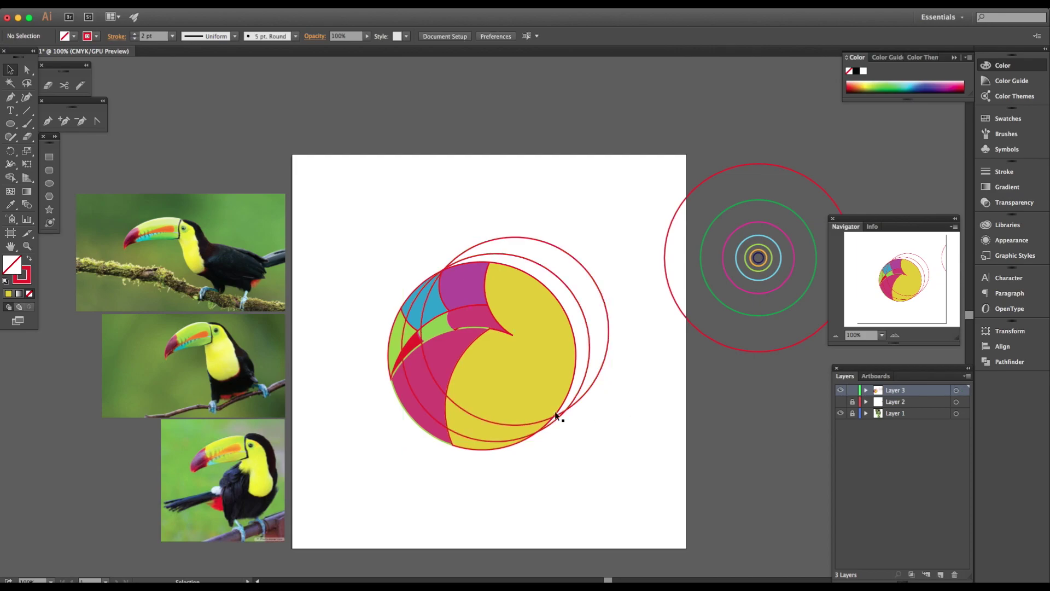
{"action": "left_click_drag", "start_coordinate": [501, 424], "coordinate": [514, 419]}
{"action": "left_click_drag", "start_coordinate": [456, 401], "coordinate": [454, 406]}
{"action": "left_click", "coordinate": [611, 431]}
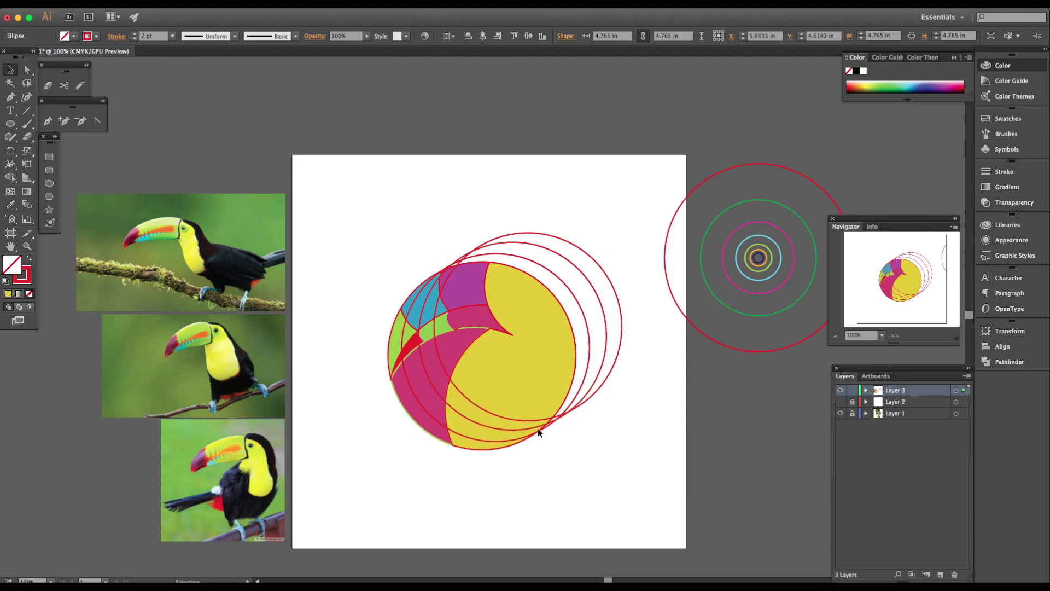
Place two slightly offset copies of the large red circle low over the bird so their arcs cross the lower beak.
{"action": "left_click_drag", "start_coordinate": [624, 357], "coordinate": [573, 470]}
{"action": "left_click", "coordinate": [573, 456]}
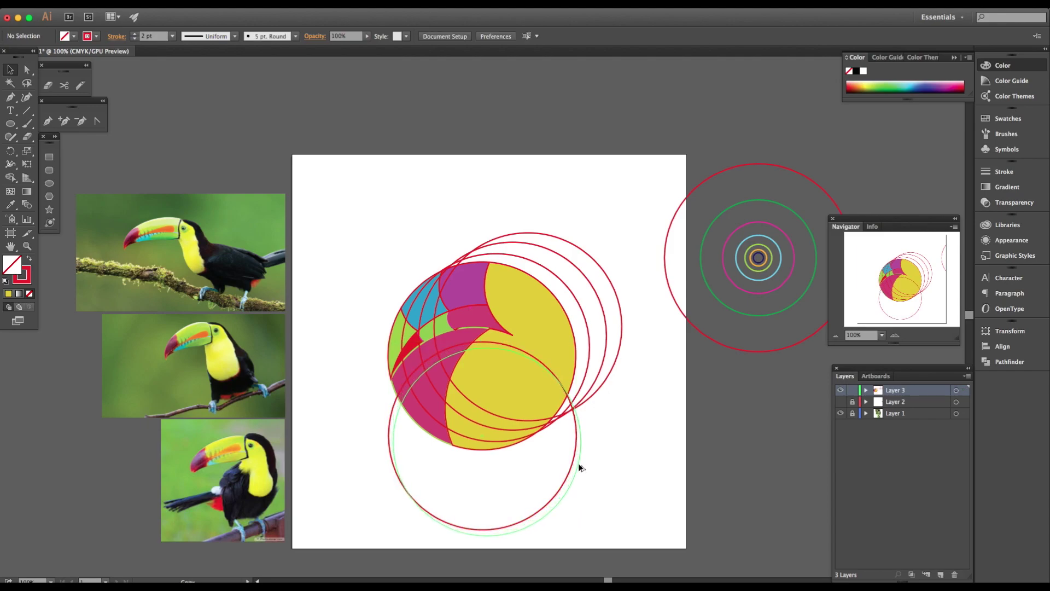
{"action": "left_click_drag", "start_coordinate": [579, 464], "coordinate": [578, 463]}
{"action": "left_click", "coordinate": [383, 413]}
{"action": "left_click_drag", "start_coordinate": [391, 415], "coordinate": [387, 414]}
{"action": "left_click", "coordinate": [645, 396]}
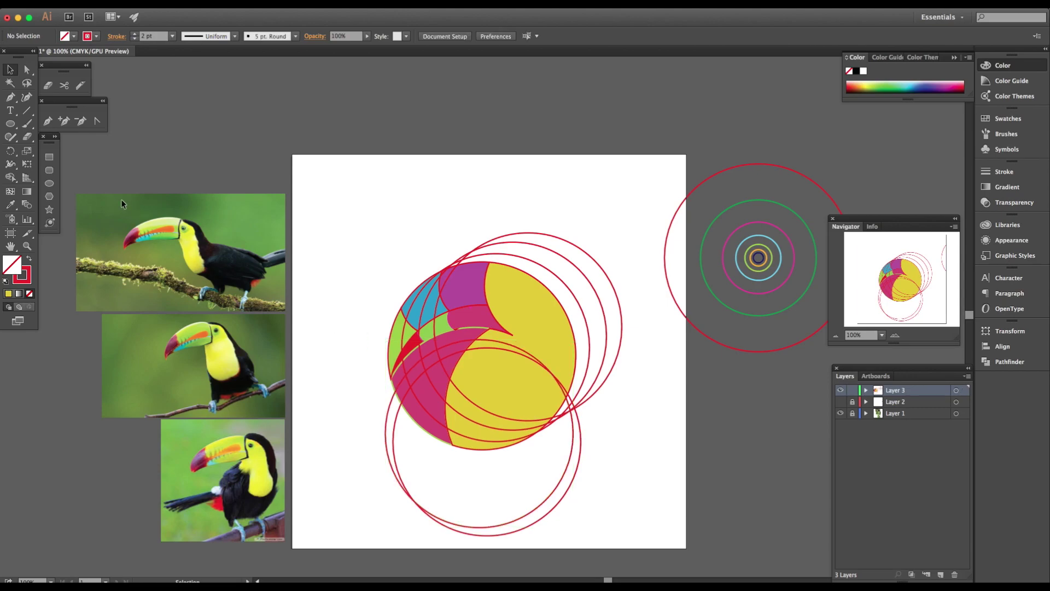
Select all artwork, set the fill to purple C93DC6, and fill the middle band of the lower beak with Shape Builder.
{"action": "key", "text": "super+a"}
{"action": "left_click", "coordinate": [10, 176]}
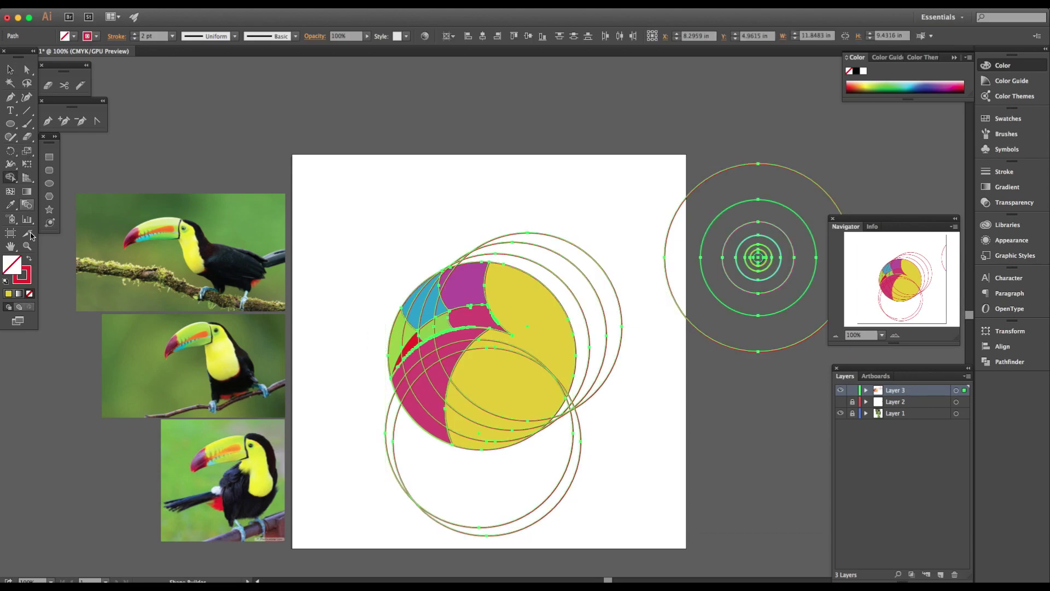
{"action": "double_click", "coordinate": [22, 270]}
{"action": "left_click", "coordinate": [269, 97]}
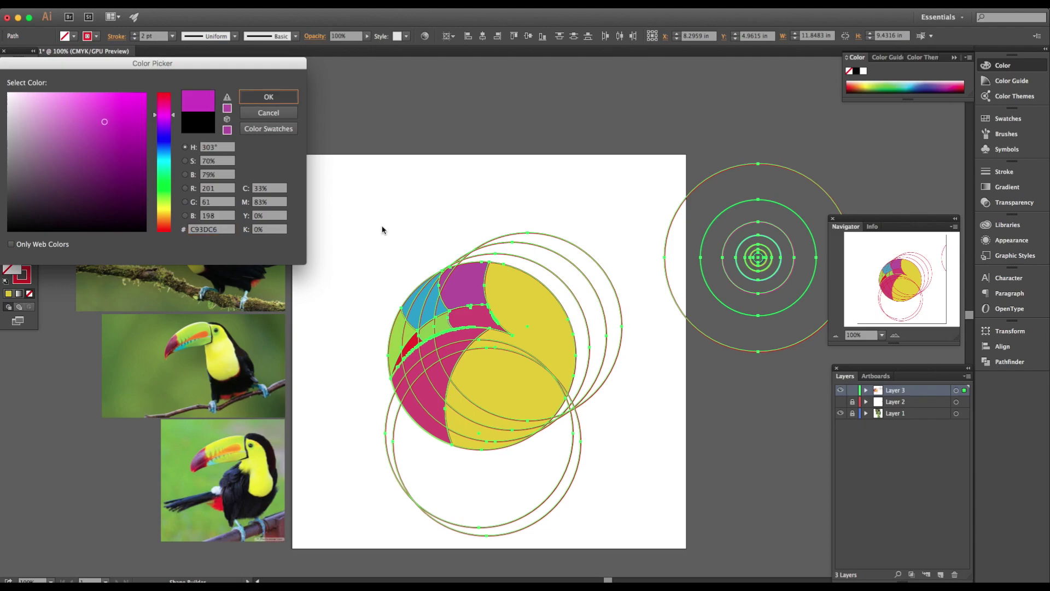
{"action": "left_click", "coordinate": [407, 383]}
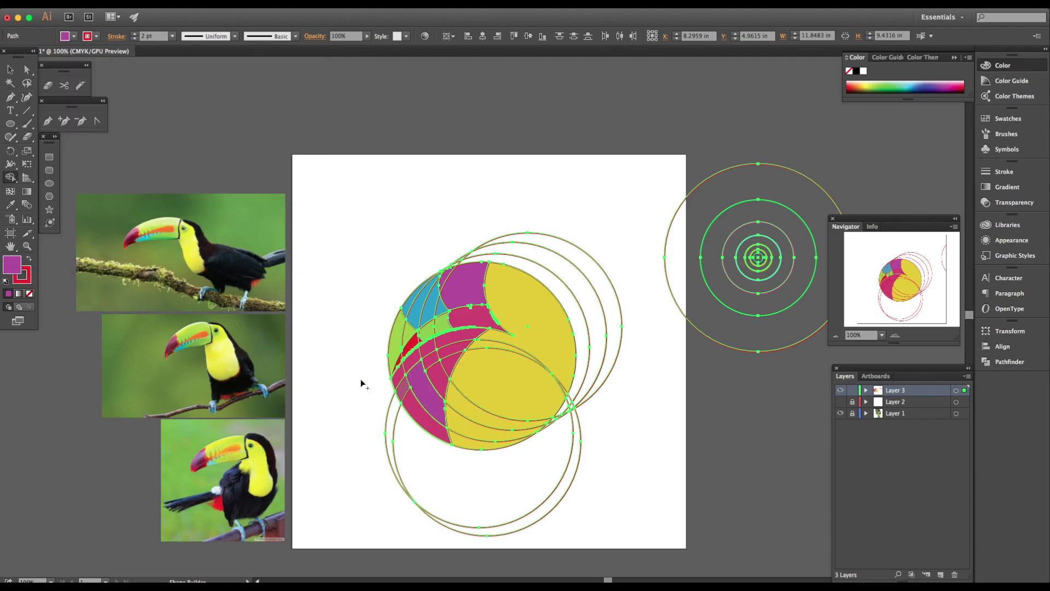
Try filling the strips beside the purple band of the lower beak with green using Shape Builder.
{"action": "double_click", "coordinate": [12, 266]}
{"action": "left_click", "coordinate": [166, 191]}
{"action": "key", "text": "Return"}
{"action": "left_click", "coordinate": [411, 402]}
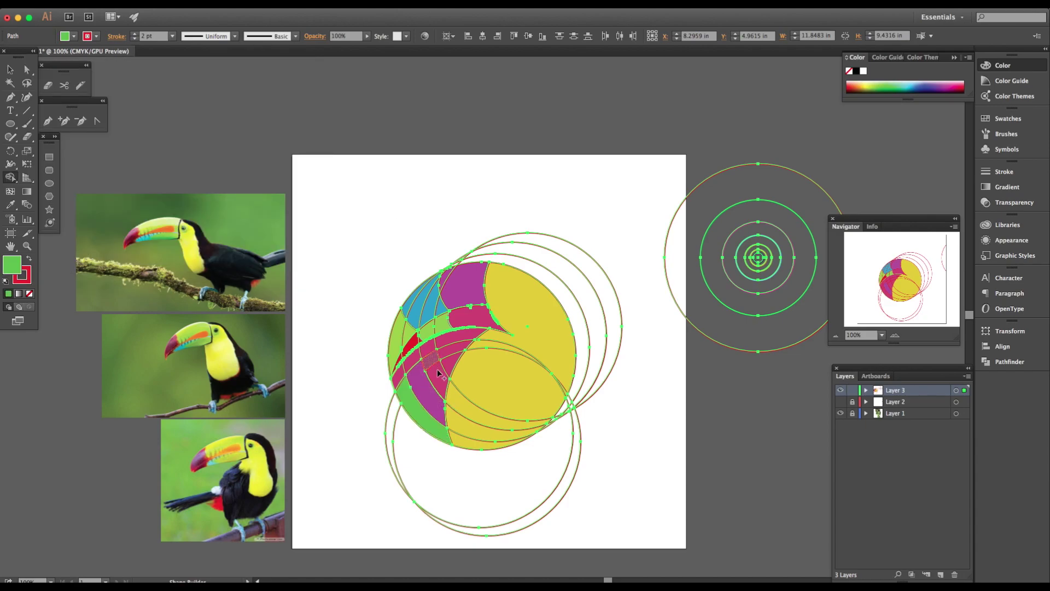
Try sampling the purple with the Eyedropper and merging the lower beak's upper band into it with Shape Builder.
{"action": "key", "text": "i"}
{"action": "left_click", "coordinate": [416, 370]}
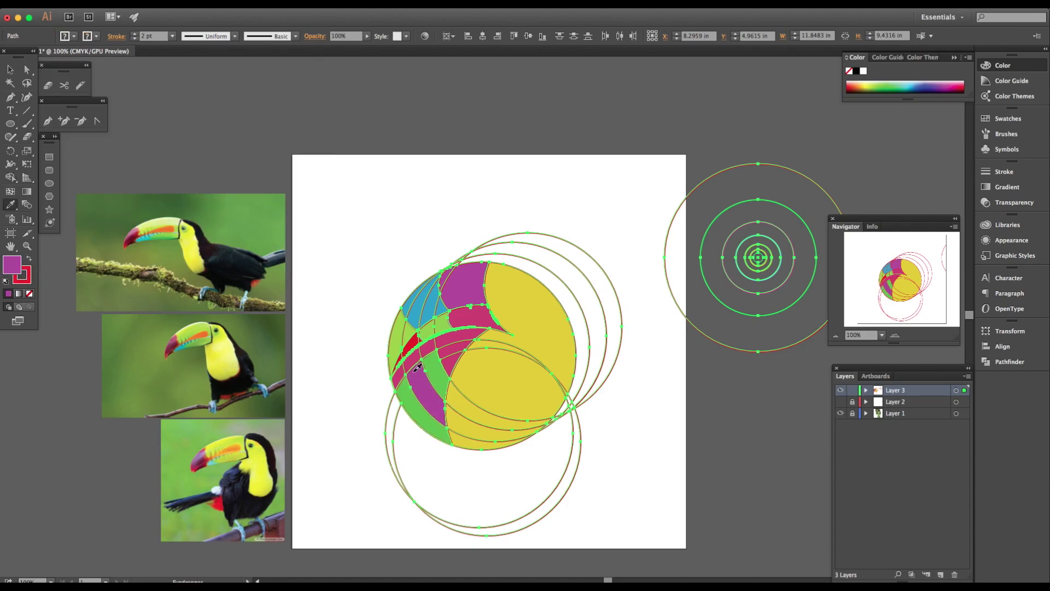
{"action": "key", "text": "super+z"}
{"action": "left_click", "coordinate": [10, 177]}
{"action": "left_click", "coordinate": [417, 374]}
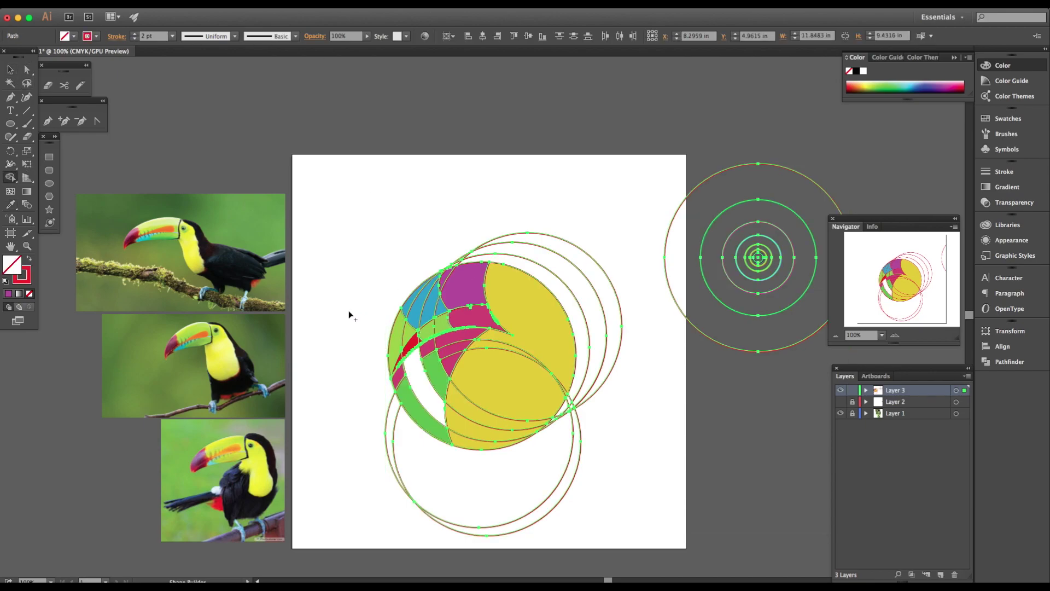
{"action": "key", "text": "super+z"}
{"action": "left_click", "coordinate": [29, 259]}
{"action": "left_click_drag", "start_coordinate": [425, 390], "coordinate": [410, 350]}
Undo the green and merged-band changes on the lower beak and deselect the artwork.
{"action": "key", "text": "a"}
{"action": "left_click", "coordinate": [340, 372]}
{"action": "key", "text": "super+z"}
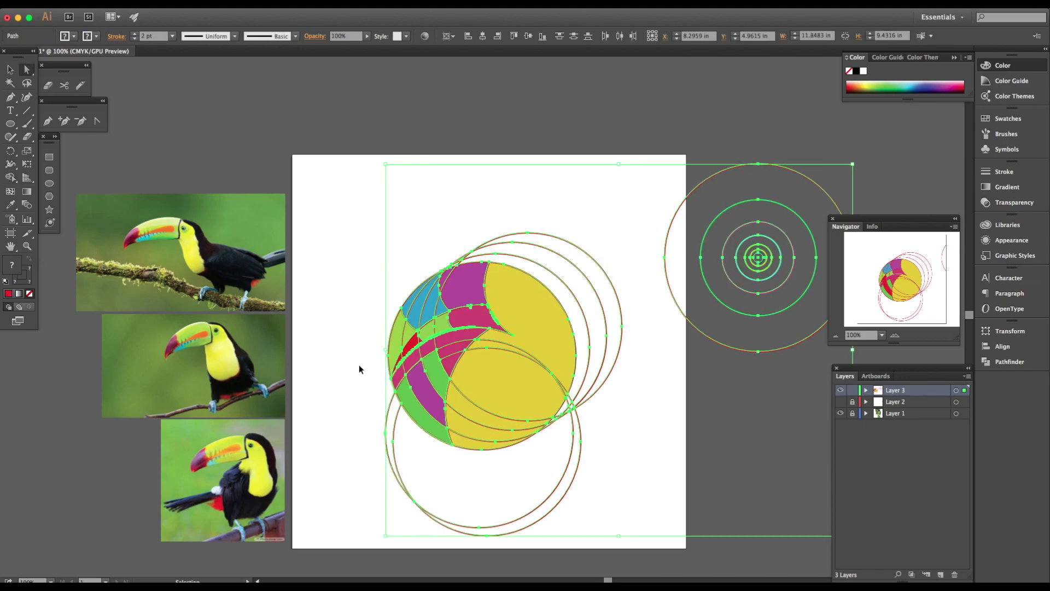
{"action": "key", "text": "super+z"}
{"action": "key", "text": "super+z"}
{"action": "left_click", "coordinate": [359, 381]}
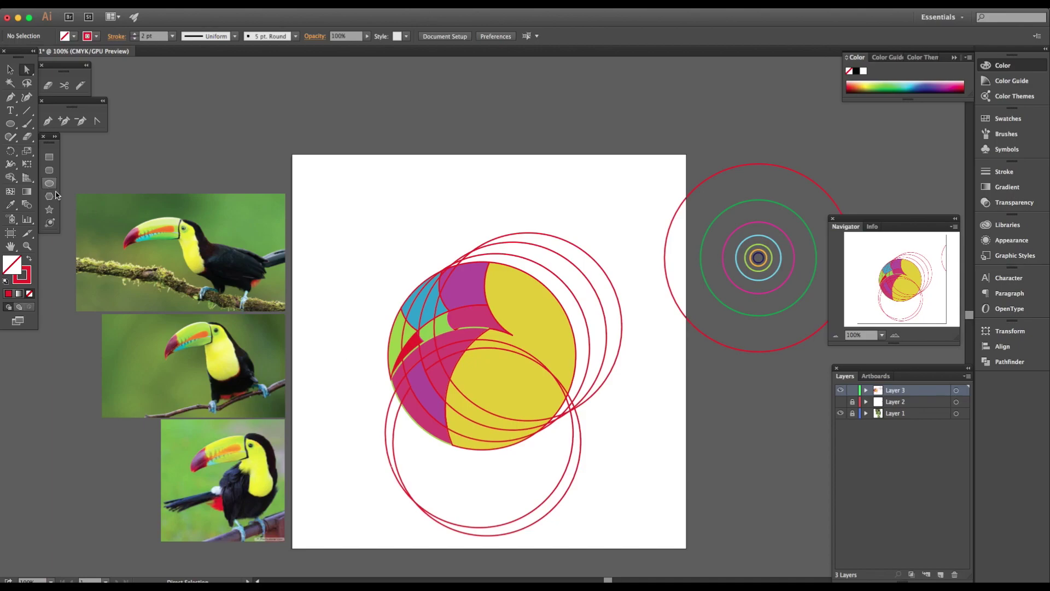
Select all artwork and delete the lower beak's upper strip and tip with Shape Builder to open the beak.
{"action": "key", "text": "v"}
{"action": "key", "text": "super+a"}
{"action": "key", "text": "shift+m"}
{"action": "mouse_move", "coordinate": [415, 363]}
{"action": "left_mouse_down"}
{"action": "mouse_move", "coordinate": [449, 352]}
{"action": "mouse_move", "coordinate": [405, 386]}
{"action": "left_mouse_up"}
{"action": "left_click", "coordinate": [396, 394], "text": "alt"}
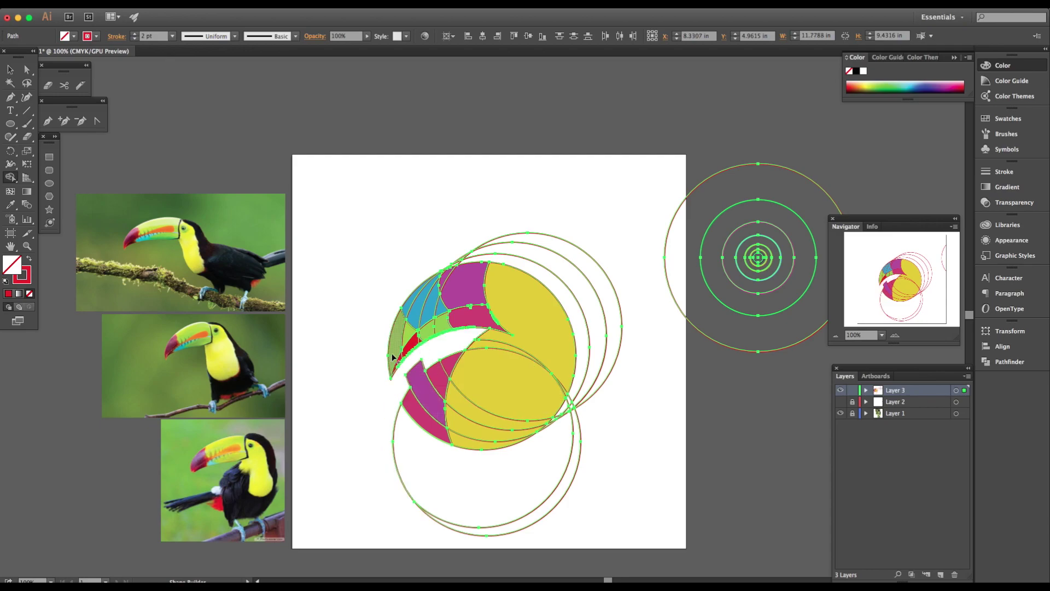
Reselect all artwork and delete the leftover pink piece between the lower beak and the body with Shape Builder.
{"action": "key", "text": "a"}
{"action": "left_click", "coordinate": [361, 356]}
{"action": "scroll", "coordinate": [290, 212], "scroll_direction": "left", "scroll_amount": 2}
{"action": "scroll", "coordinate": [285, 213], "scroll_direction": "right", "scroll_amount": 3}
{"action": "scroll", "coordinate": [284, 213], "scroll_direction": "right", "scroll_amount": 2}
{"action": "key", "text": "super+a"}
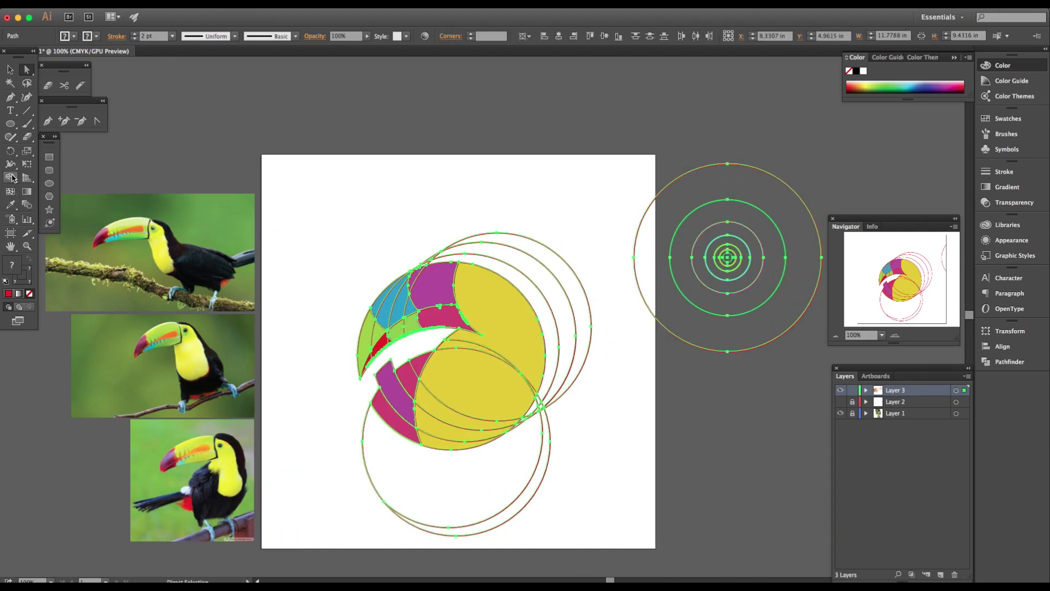
{"action": "left_click", "coordinate": [11, 177]}
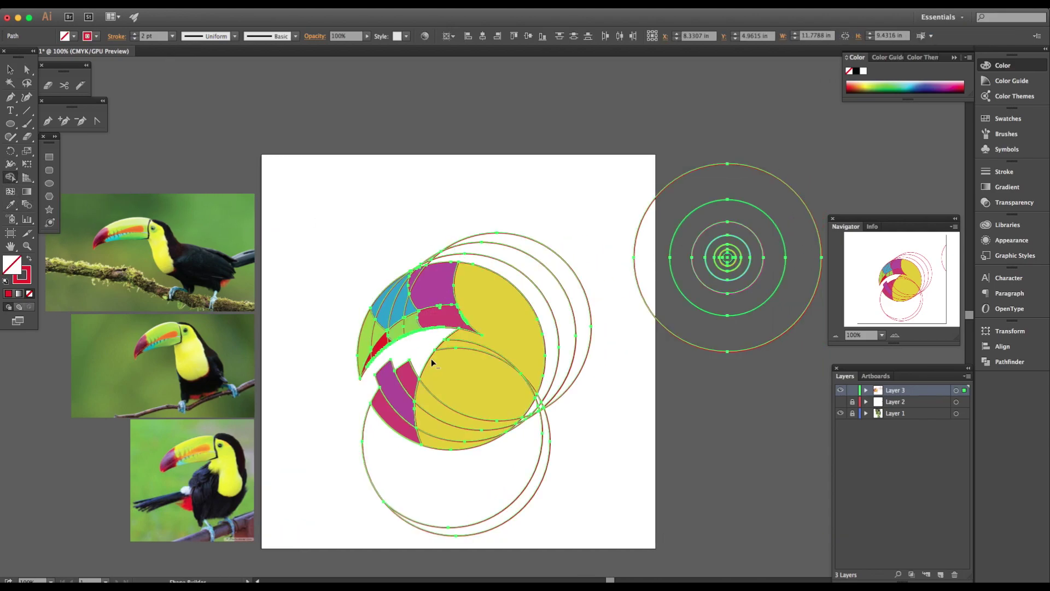
Select the bird artwork, remove its stroke, and deselect it.
{"action": "key", "text": "v"}
{"action": "scroll", "coordinate": [602, 564], "scroll_direction": "down", "scroll_amount": 2}
{"action": "left_click_drag", "start_coordinate": [601, 564], "coordinate": [605, 563]}
{"action": "scroll", "coordinate": [544, 494], "scroll_direction": "up", "scroll_amount": 1}
{"action": "scroll", "coordinate": [543, 494], "scroll_direction": "right", "scroll_amount": 2}
{"action": "left_click", "coordinate": [26, 278]}
{"action": "left_click", "coordinate": [29, 293]}
{"action": "left_click", "coordinate": [292, 344]}
{"action": "scroll", "coordinate": [293, 348], "scroll_direction": "up", "scroll_amount": 1}
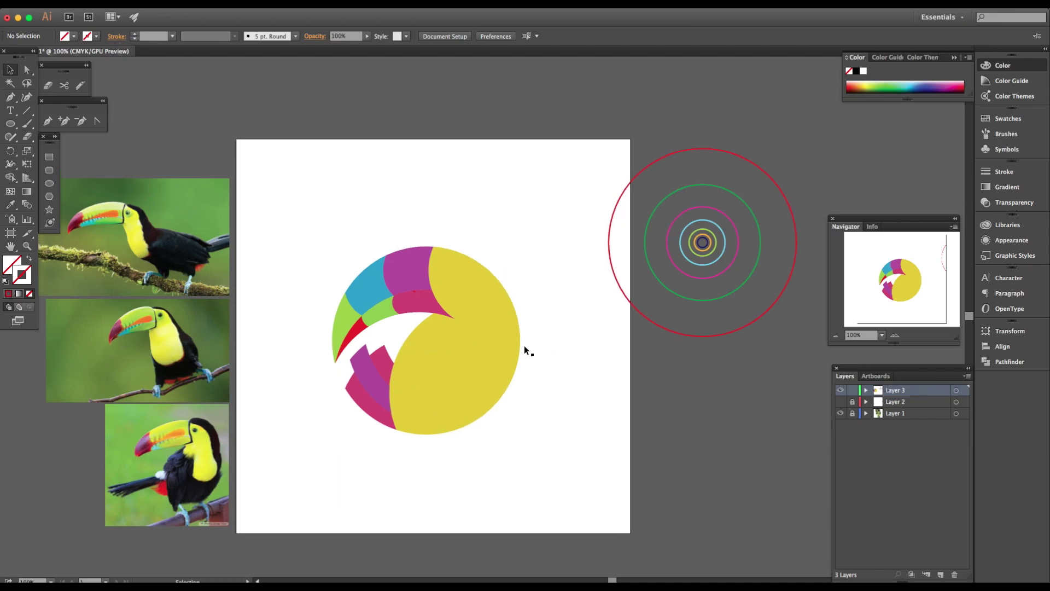
Copy the smallest dark blue circle, 0.256 in wide, onto the bird's head as the eye.
{"action": "scroll", "coordinate": [542, 350], "scroll_direction": "left", "scroll_amount": 2}
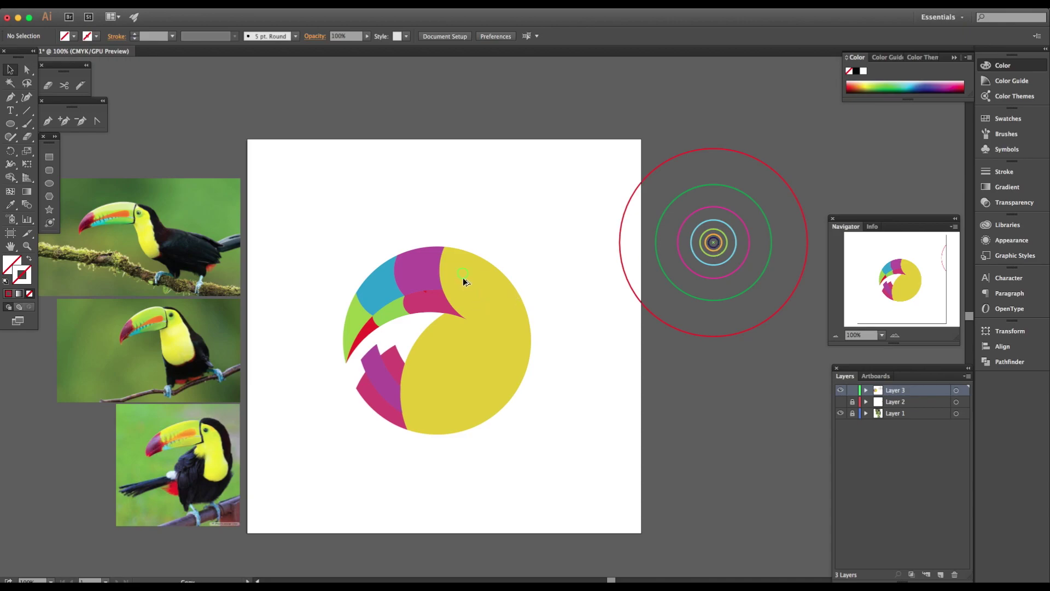
{"action": "left_click_drag", "start_coordinate": [463, 278], "coordinate": [463, 278]}
{"action": "left_click", "coordinate": [576, 261]}
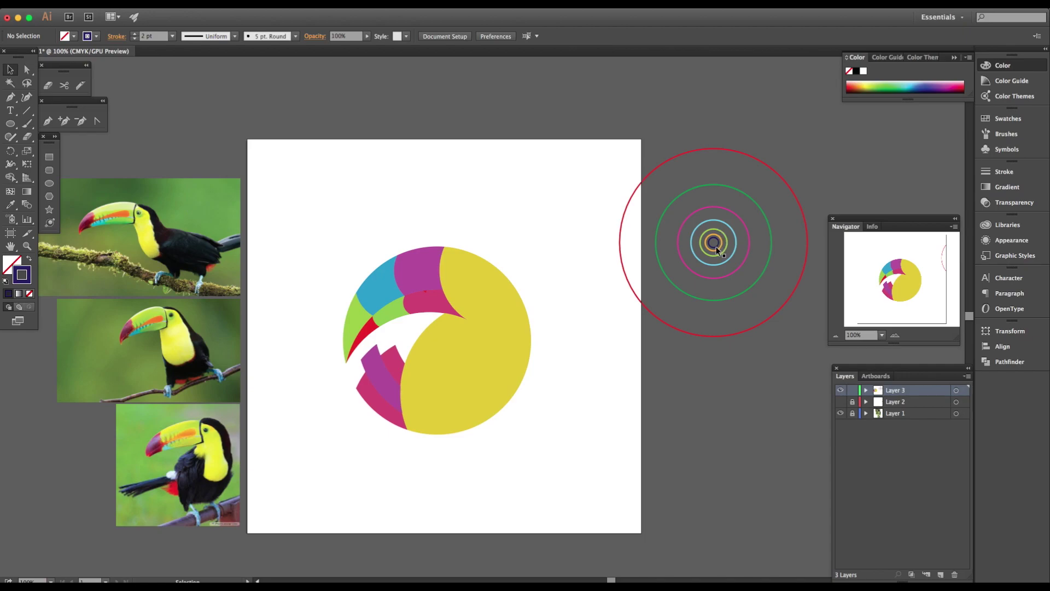
{"action": "left_click", "coordinate": [462, 285]}
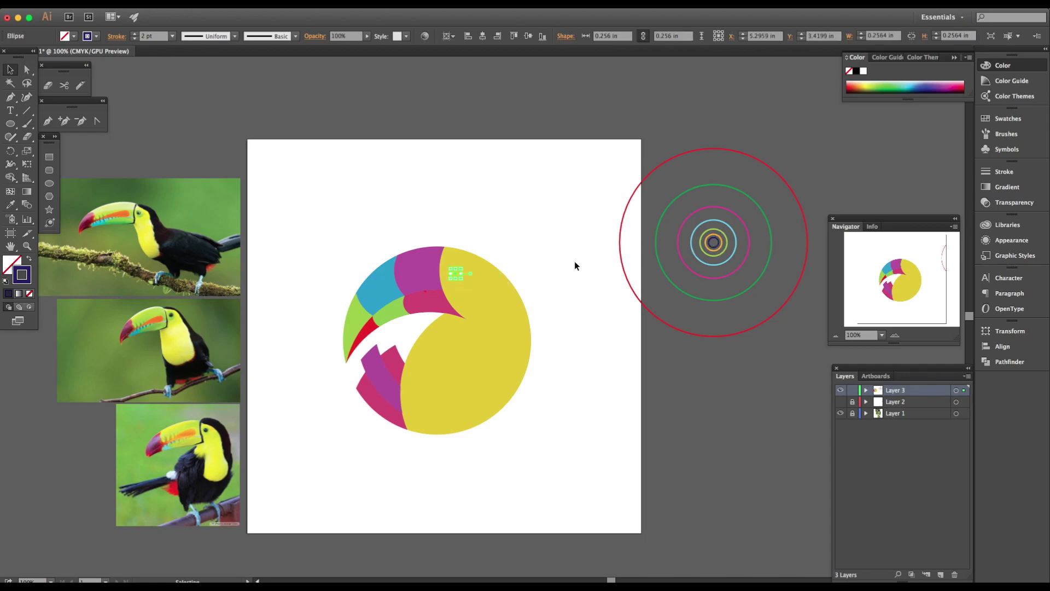
Cut and paste the eye circle to bring it in front, lock the yellow body, and position the eye on the head.
{"action": "key", "text": "super+x"}
{"action": "key", "text": "super+v"}
{"action": "left_click", "coordinate": [520, 338]}
{"action": "key", "text": "super+2"}
{"action": "left_click_drag", "start_coordinate": [481, 311], "coordinate": [477, 306]}
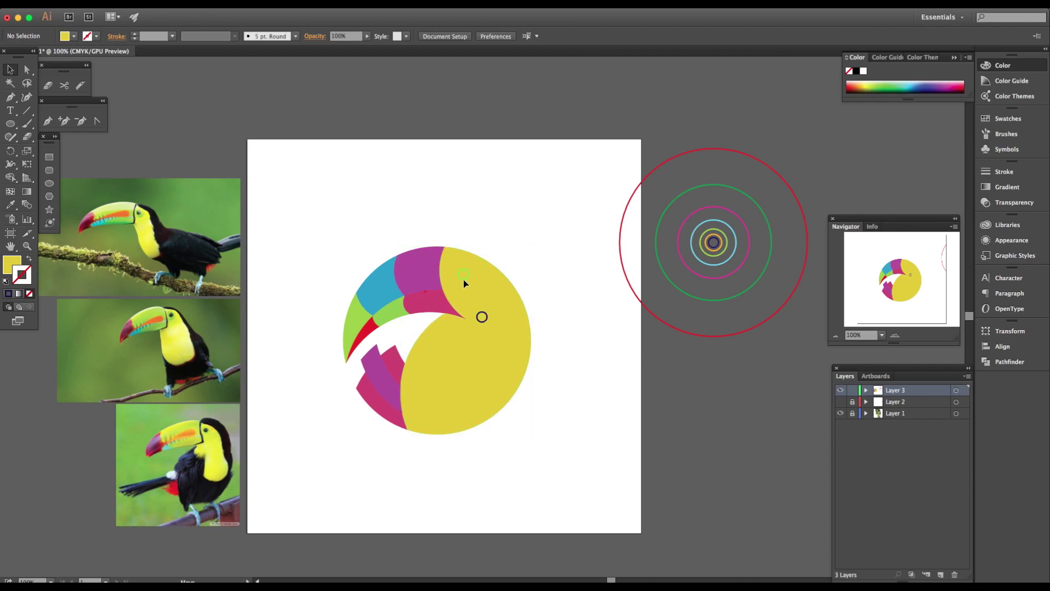
{"action": "key", "text": "ctrl+z"}
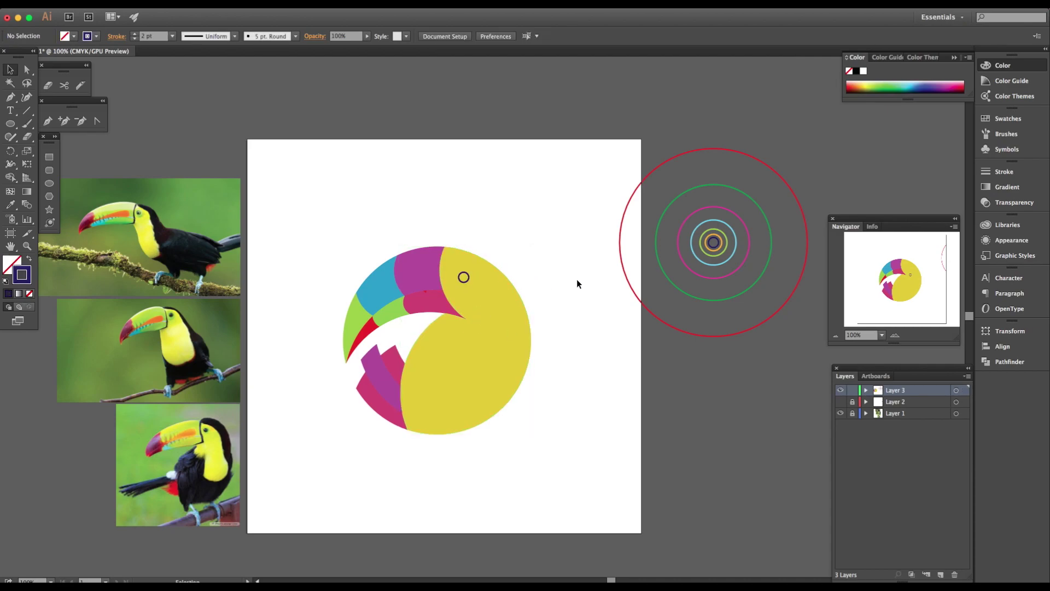
Paste a copy of the 1.816 in pink circle and place it below the eye, overlapping the corner of the beak.
{"action": "left_click", "coordinate": [714, 277]}
{"action": "key", "text": "super+c"}
{"action": "key", "text": "super+v"}
{"action": "left_click", "coordinate": [500, 387]}
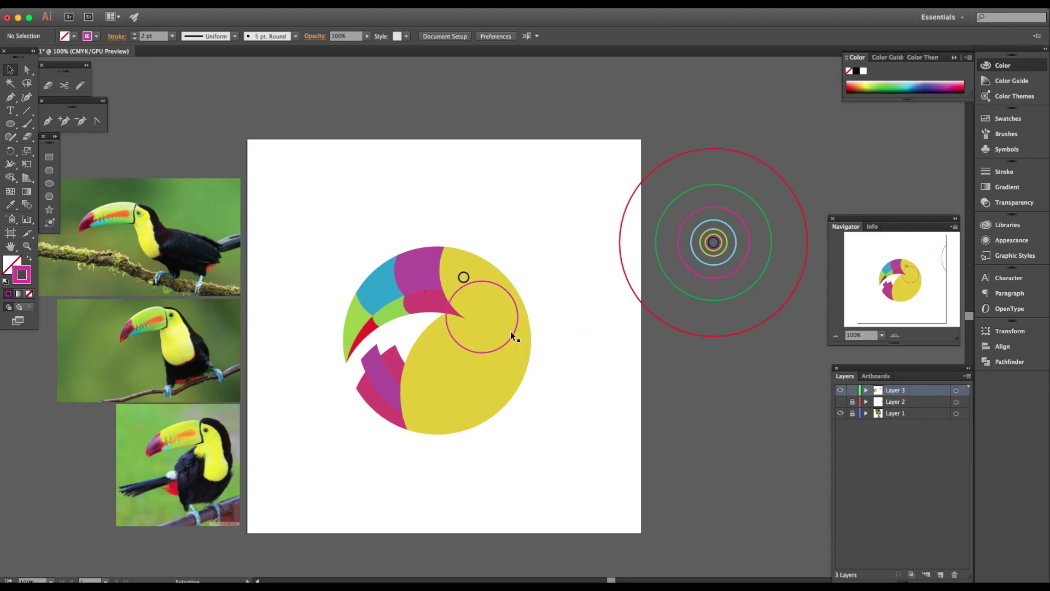
{"action": "left_click", "coordinate": [511, 332]}
{"action": "key", "text": "super+2"}
{"action": "left_click_drag", "start_coordinate": [502, 349], "coordinate": [482, 330]}
{"action": "left_click", "coordinate": [562, 327]}
Try a pasted copy of the light blue circle over the body and remove it.
{"action": "left_click", "coordinate": [718, 264]}
{"action": "key", "text": "super+c"}
{"action": "key", "text": "super+v"}
{"action": "left_click", "coordinate": [559, 333]}
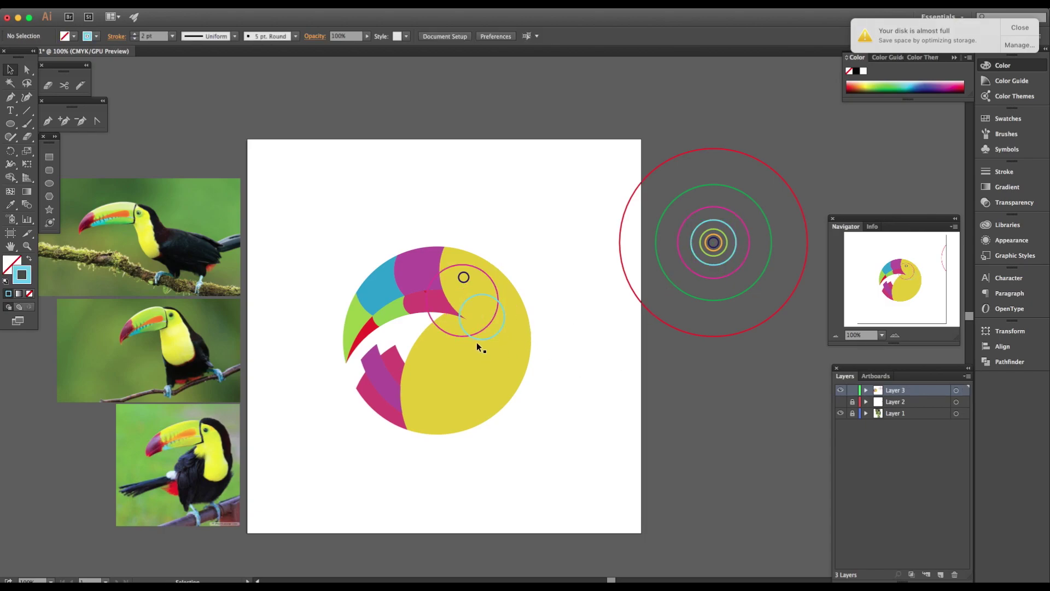
{"action": "left_click_drag", "start_coordinate": [487, 378], "coordinate": [495, 374]}
{"action": "key", "text": "Delete"}
Duplicate the pink circle twice, one copy on the body below it and one on the bird's back edge.
{"action": "left_click_drag", "start_coordinate": [474, 340], "coordinate": [488, 380]}
{"action": "left_click_drag", "start_coordinate": [494, 386], "coordinate": [557, 331]}
Nudge the back-edge pink circle until it touches the other two in outline view at 300% zoom, and return to preview.
{"action": "left_click", "coordinate": [895, 336]}
{"action": "left_click", "coordinate": [895, 335]}
{"action": "left_click", "coordinate": [895, 335]}
{"action": "left_click", "coordinate": [895, 335]}
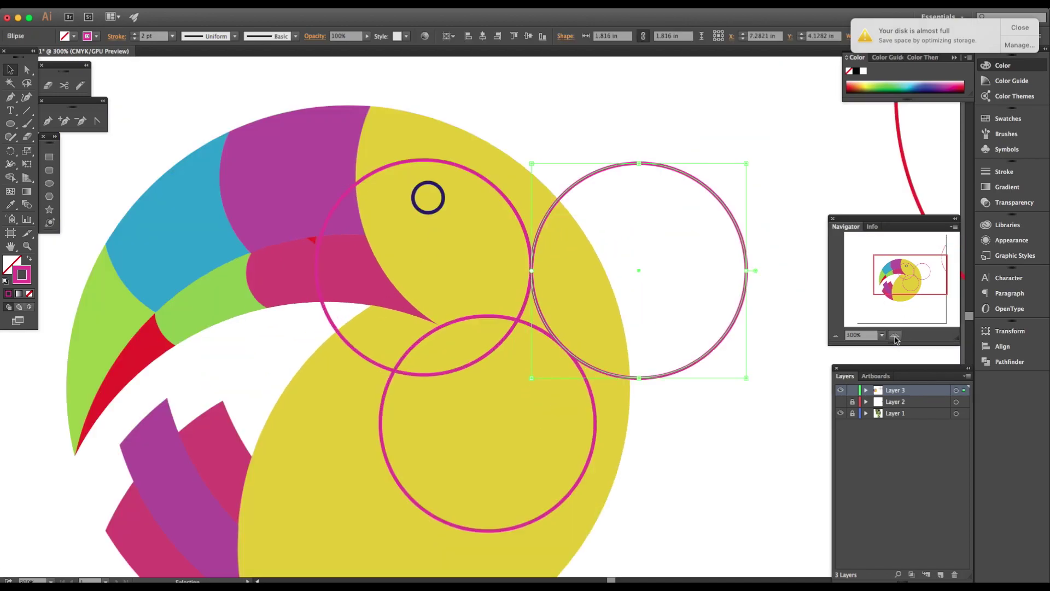
{"action": "key", "text": "super+y"}
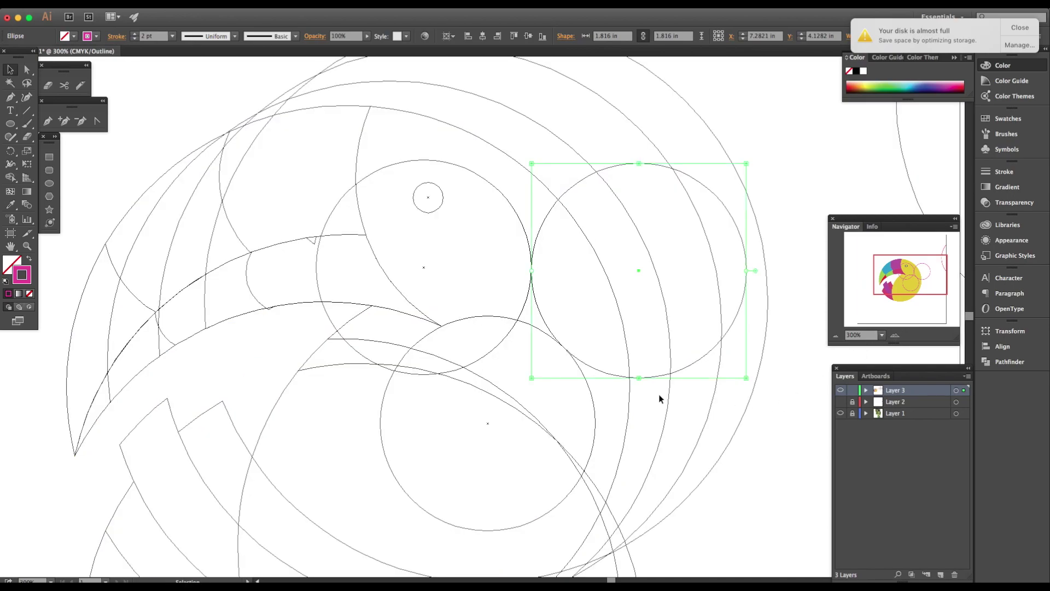
{"action": "left_click", "coordinate": [599, 365]}
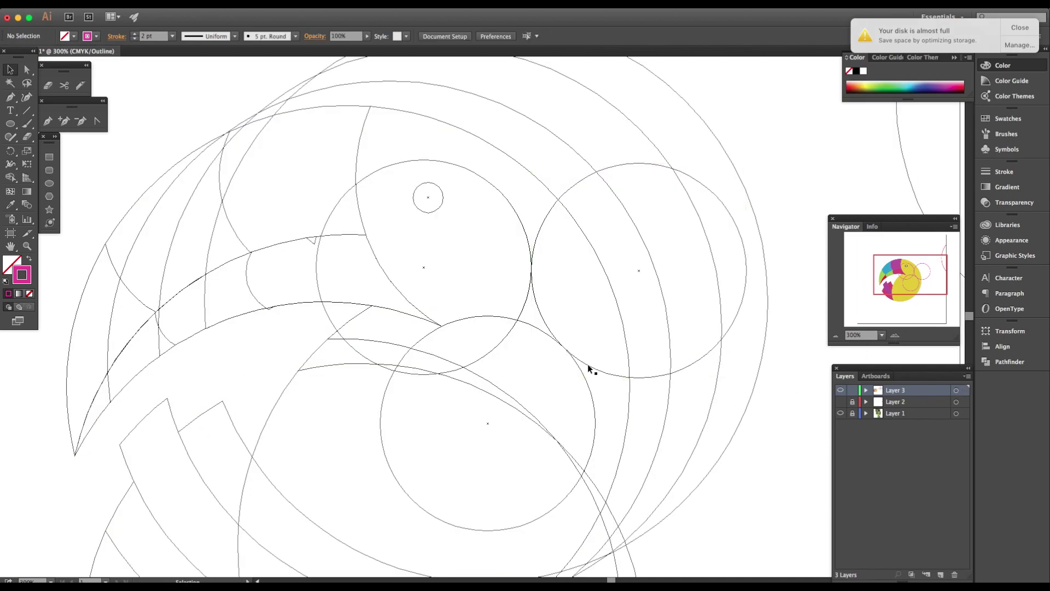
{"action": "left_click", "coordinate": [588, 367]}
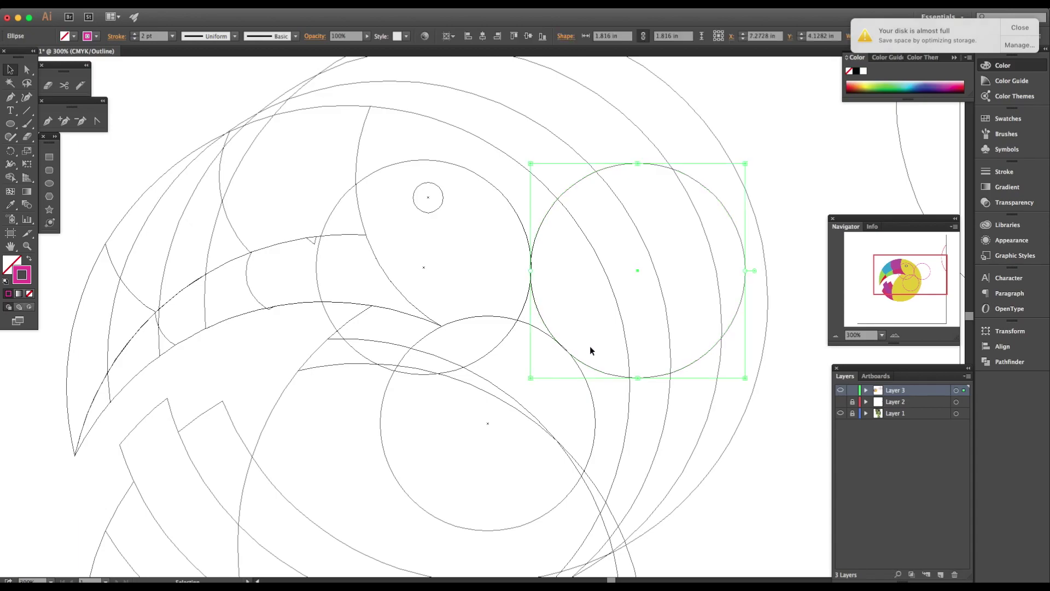
{"action": "left_click", "coordinate": [770, 460]}
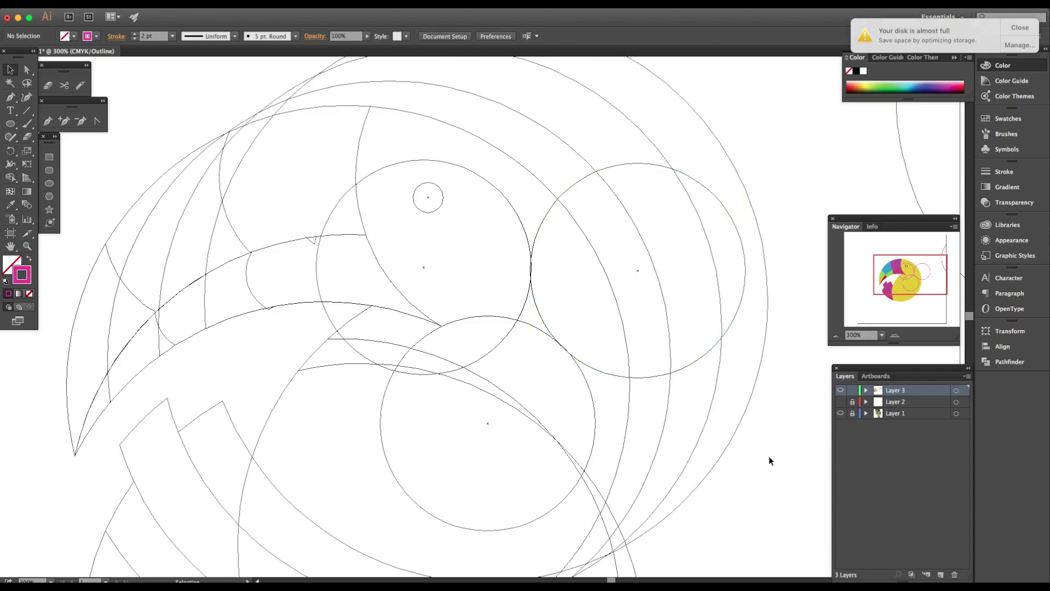
{"action": "left_click", "coordinate": [836, 336]}
{"action": "left_click", "coordinate": [837, 336]}
{"action": "left_click", "coordinate": [836, 336]}
{"action": "key", "text": "ctrl+y"}
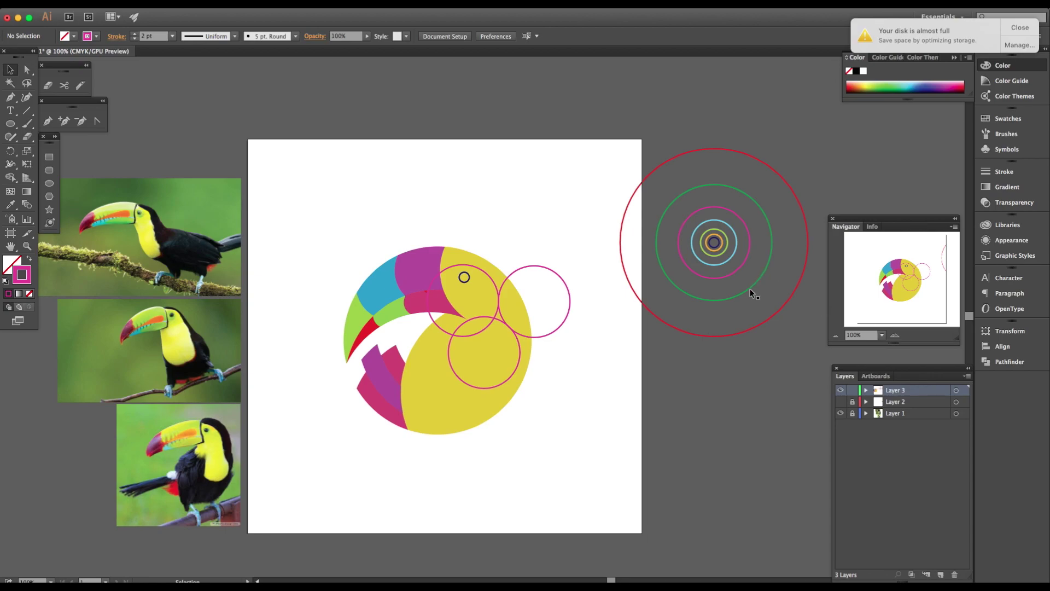
Place a copy of the 2.938 in green circle over the open beak so its arc crosses the throat.
{"action": "left_click_drag", "start_coordinate": [750, 288], "coordinate": [451, 370]}
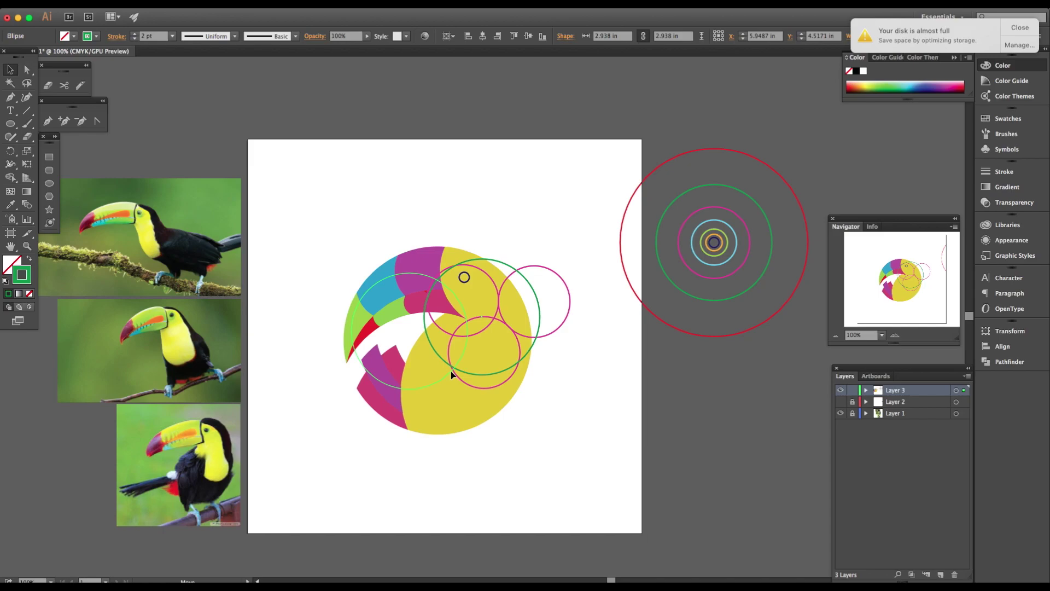
{"action": "left_click_drag", "start_coordinate": [451, 371], "coordinate": [451, 371]}
{"action": "left_click", "coordinate": [534, 381]}
Select the bird and its guide circles, swap fill and stroke to get a green fill, and fill the throat region with Shape Builder.
{"action": "left_click_drag", "start_coordinate": [338, 165], "coordinate": [586, 481]}
{"action": "left_click", "coordinate": [9, 177]}
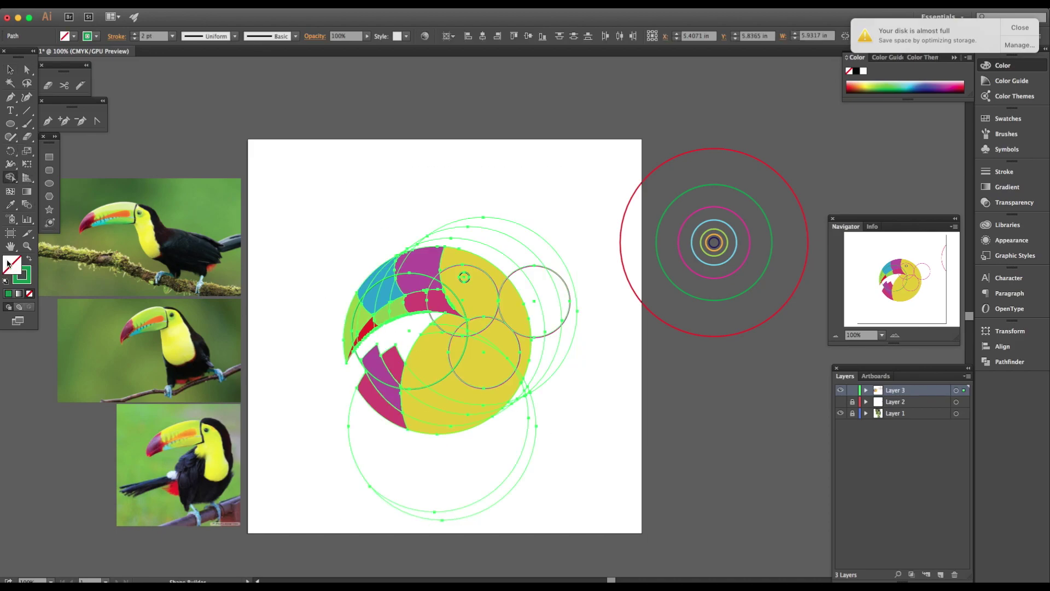
{"action": "left_click", "coordinate": [29, 262]}
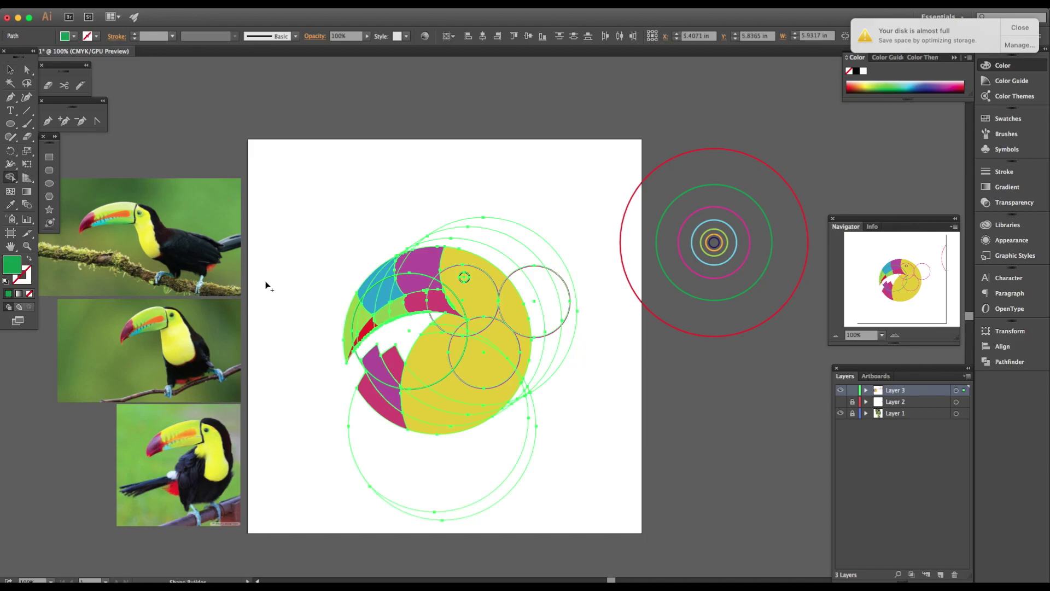
{"action": "left_click", "coordinate": [464, 326]}
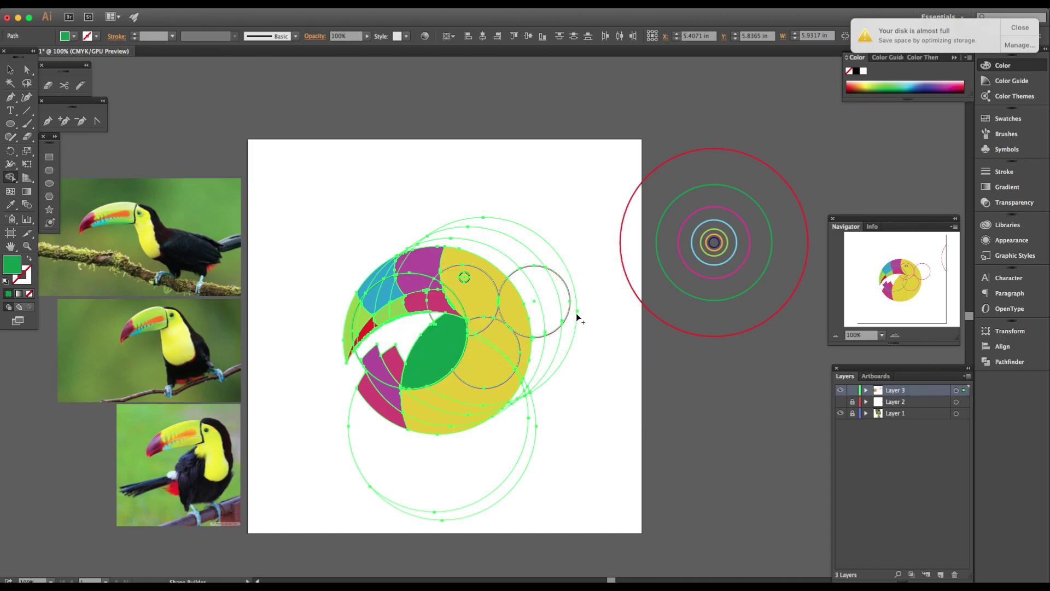
Set the fill to brown 936814 and merge the face and breast regions between the pink circles with Shape Builder.
{"action": "double_click", "coordinate": [13, 265]}
{"action": "left_click", "coordinate": [163, 217]}
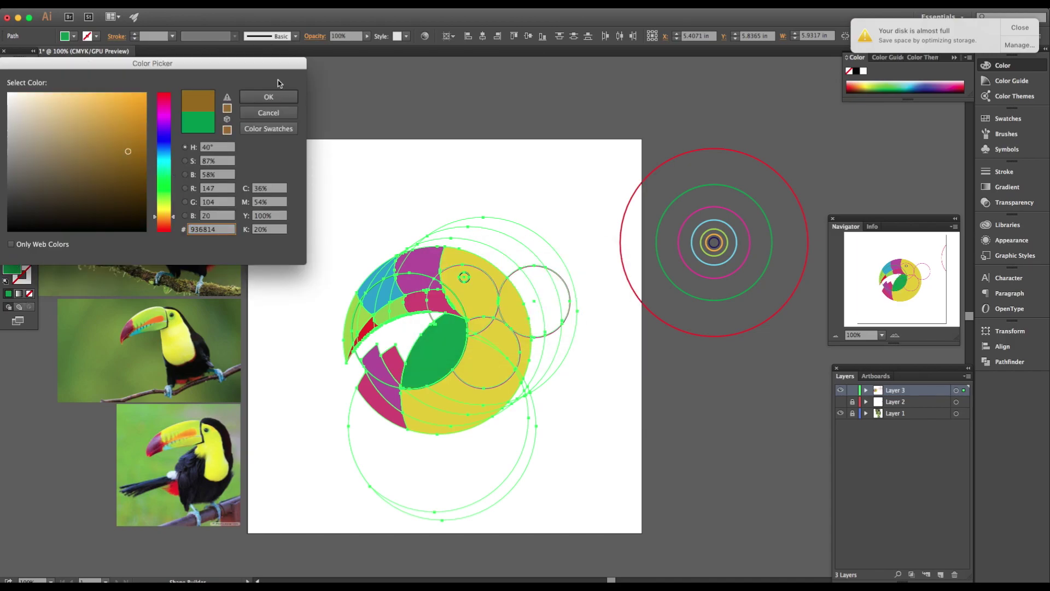
{"action": "left_click", "coordinate": [269, 97]}
{"action": "mouse_move", "coordinate": [477, 307]}
{"action": "left_mouse_down"}
{"action": "mouse_move", "coordinate": [482, 329]}
{"action": "mouse_move", "coordinate": [473, 336]}
{"action": "mouse_move", "coordinate": [515, 367]}
{"action": "mouse_move", "coordinate": [504, 323]}
{"action": "left_mouse_up"}
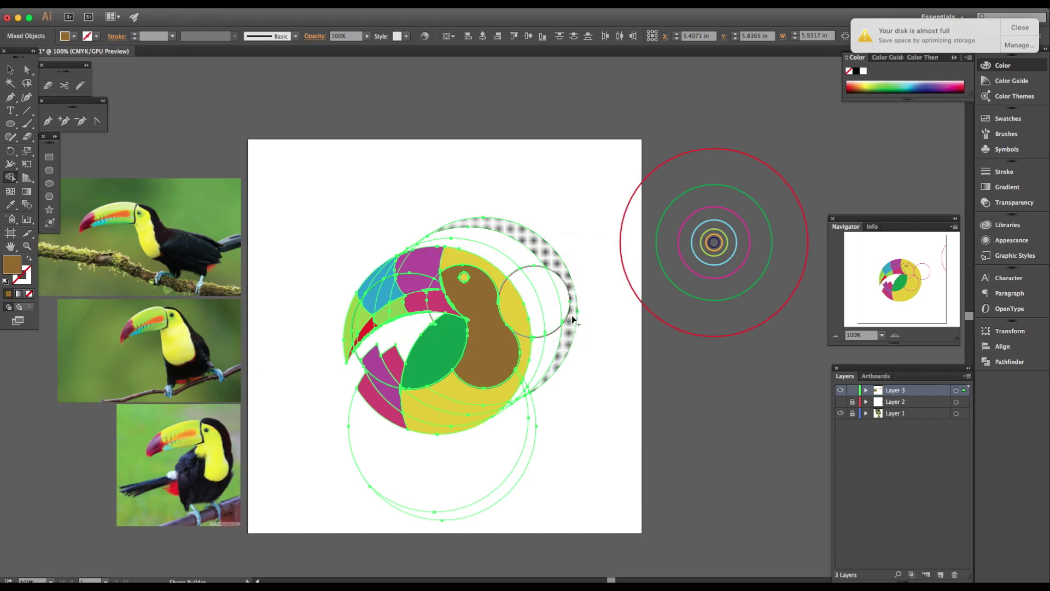
Select the whole bird with its guide circles and remove the stroke.
{"action": "left_click", "coordinate": [10, 70]}
{"action": "left_click_drag", "start_coordinate": [317, 172], "coordinate": [582, 497]}
{"action": "left_click", "coordinate": [29, 293]}
{"action": "left_click", "coordinate": [324, 255]}
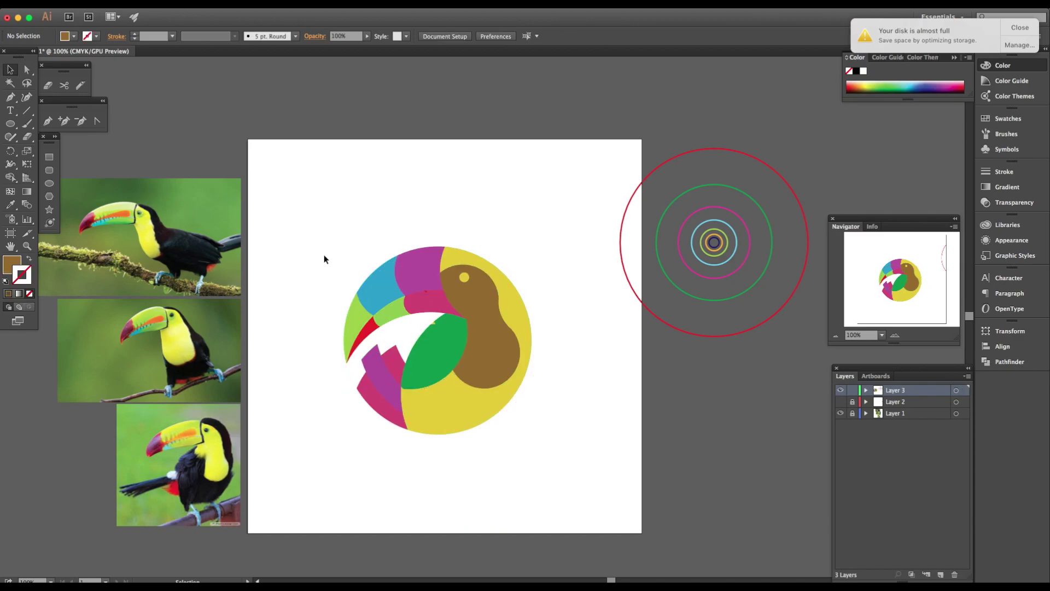
Rebuild the green throat region with Shape Builder, undoing the Eyedropper fill tried on it.
{"action": "left_click", "coordinate": [444, 331]}
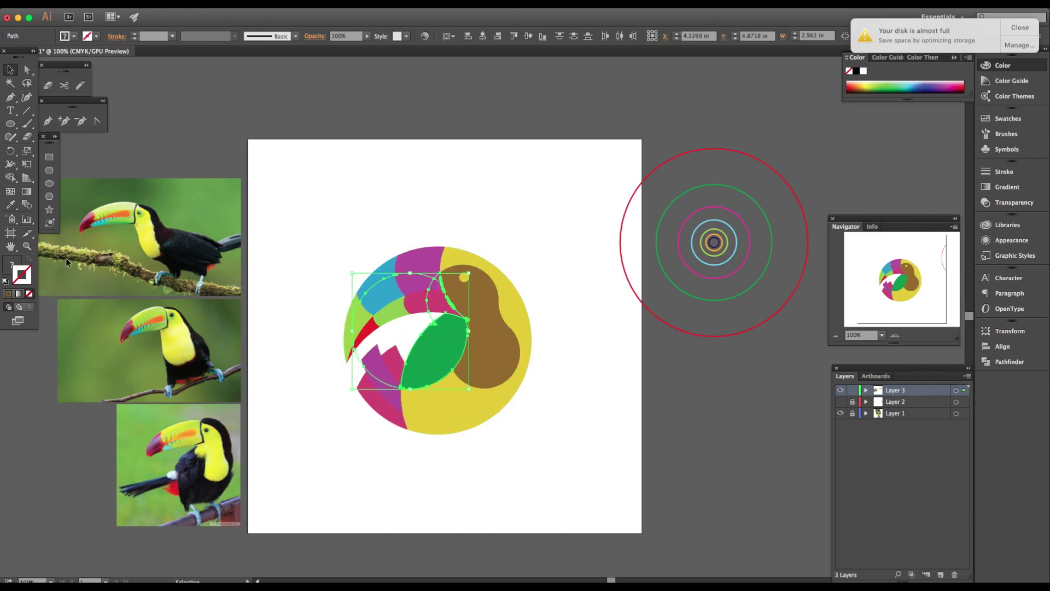
{"action": "left_click", "coordinate": [11, 204]}
{"action": "left_click", "coordinate": [448, 331]}
{"action": "key", "text": "ctrl+z"}
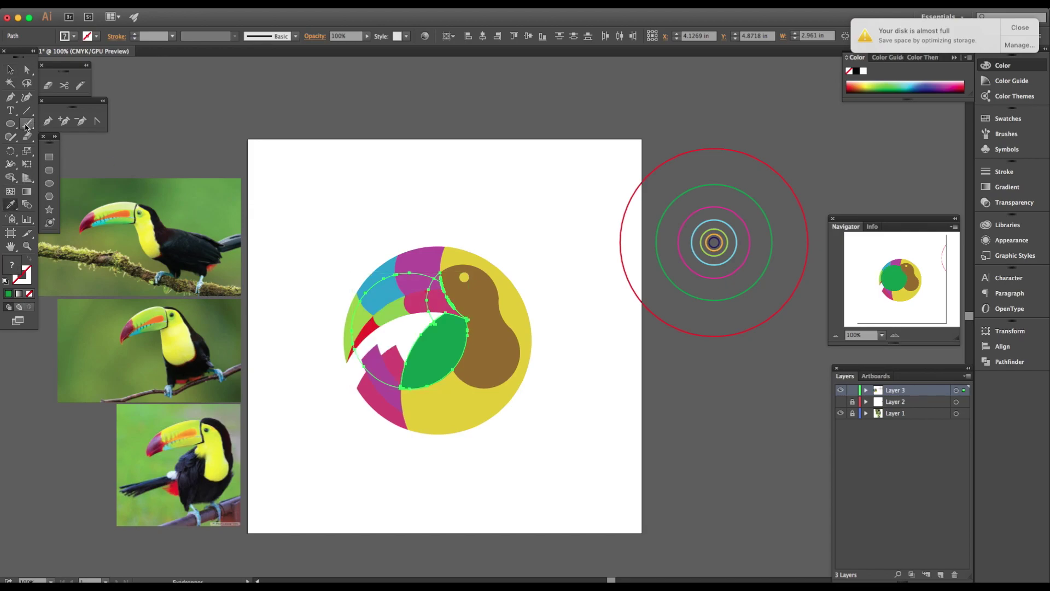
{"action": "left_click", "coordinate": [10, 177]}
{"action": "left_click", "coordinate": [443, 331]}
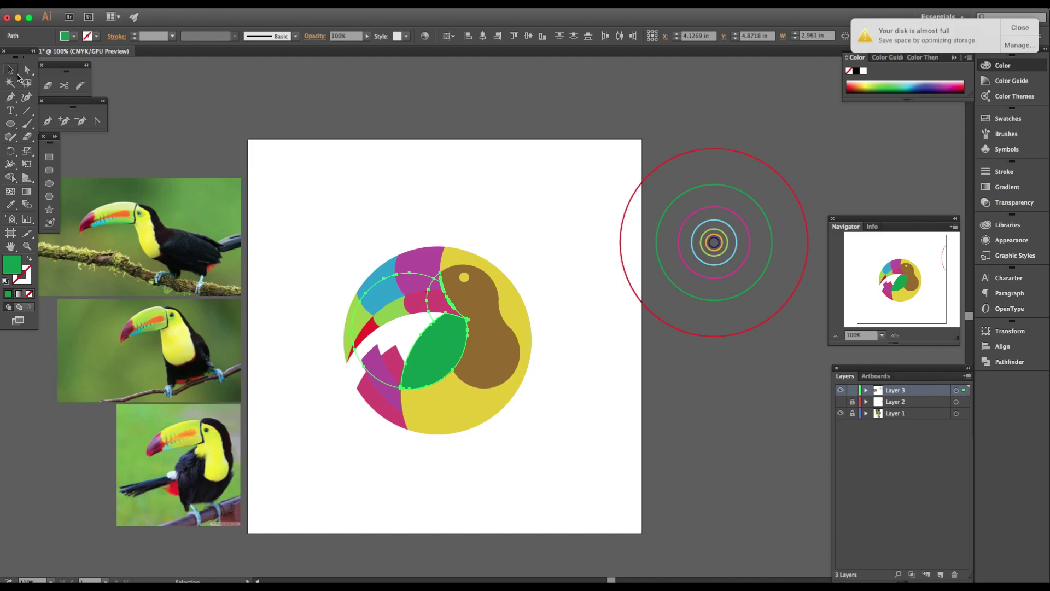
{"action": "left_click", "coordinate": [9, 70]}
{"action": "left_click", "coordinate": [522, 249]}
Fill the eye circle with black and leave it without a stroke.
{"action": "left_click", "coordinate": [464, 277]}
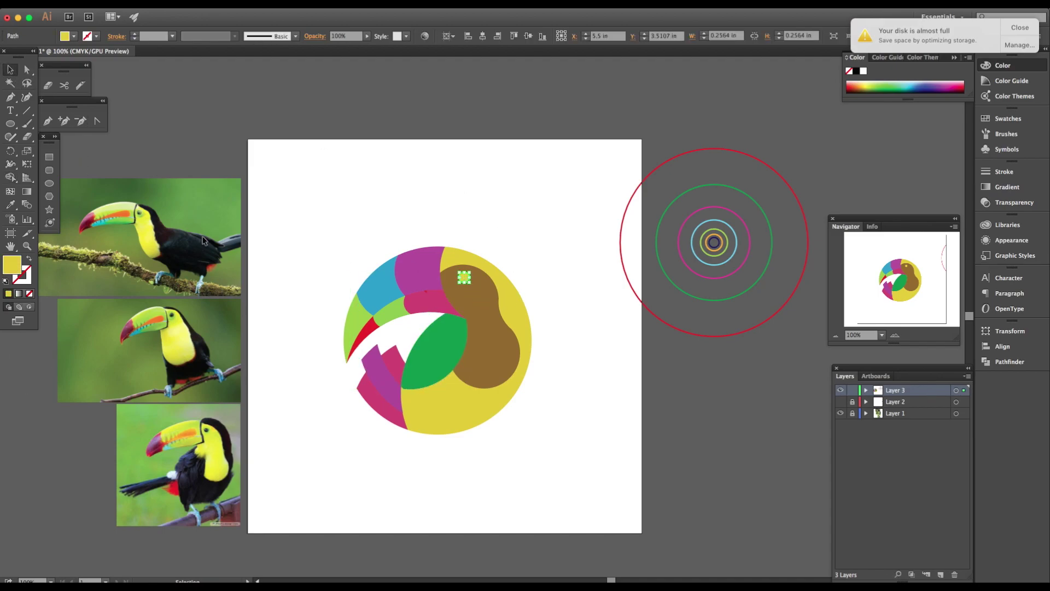
{"action": "left_click", "coordinate": [5, 282]}
{"action": "left_click", "coordinate": [29, 258]}
{"action": "left_click", "coordinate": [29, 293]}
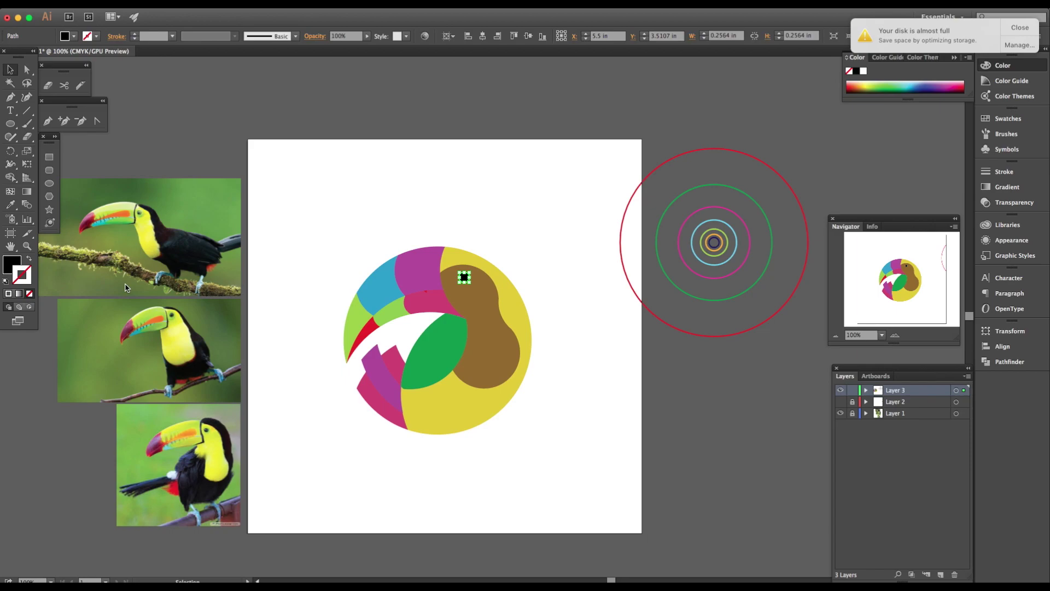
{"action": "left_click", "coordinate": [436, 218]}
Select the bird with its guide circles for Shape Builder and set the fill colour to 1D211E.
{"action": "left_click_drag", "start_coordinate": [285, 454], "coordinate": [583, 300]}
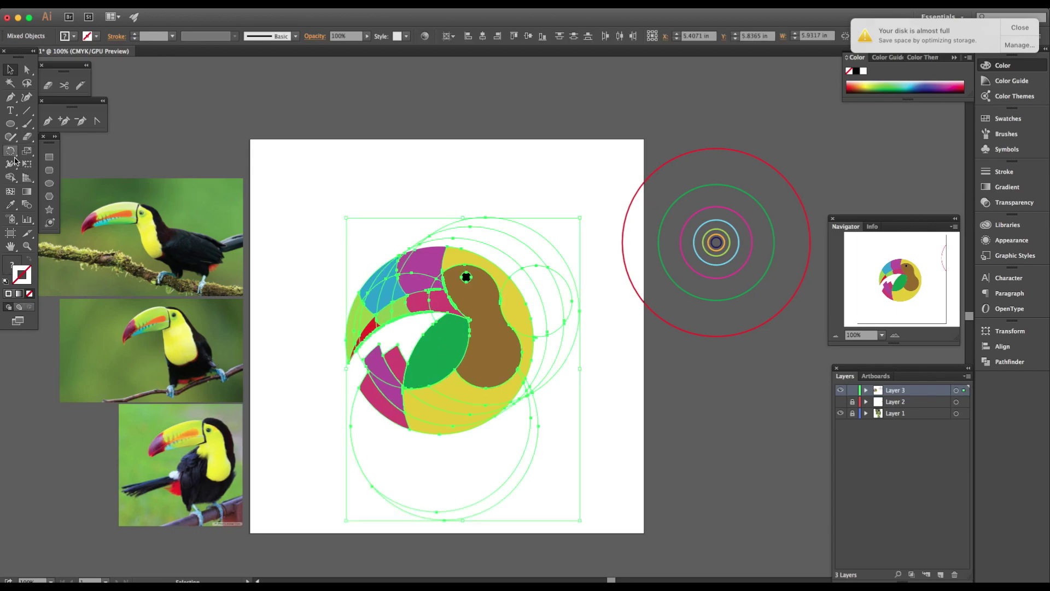
{"action": "left_click", "coordinate": [11, 177]}
{"action": "double_click", "coordinate": [13, 267]}
{"action": "left_click", "coordinate": [164, 184]}
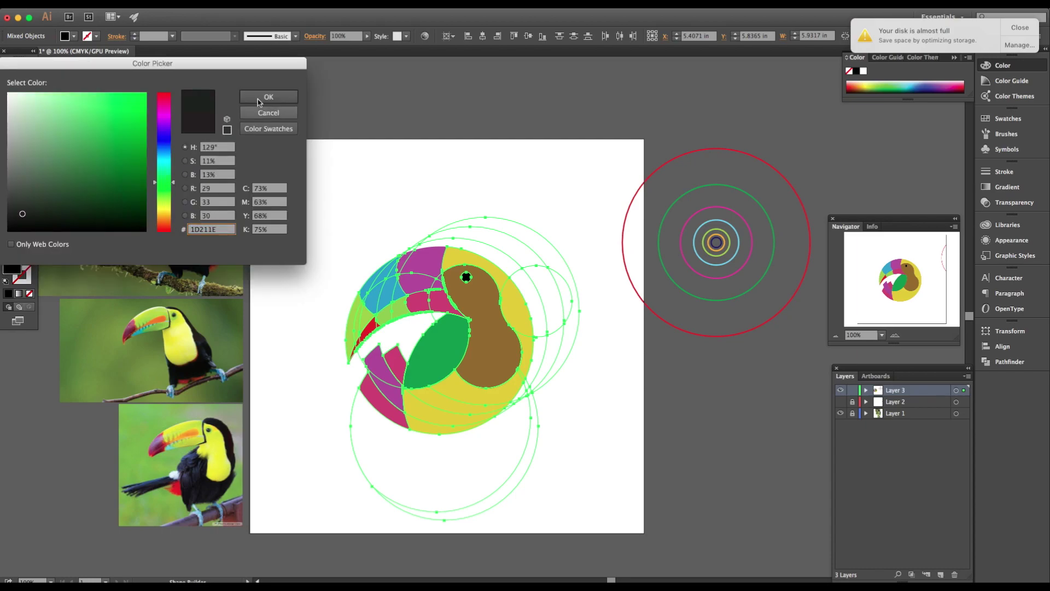
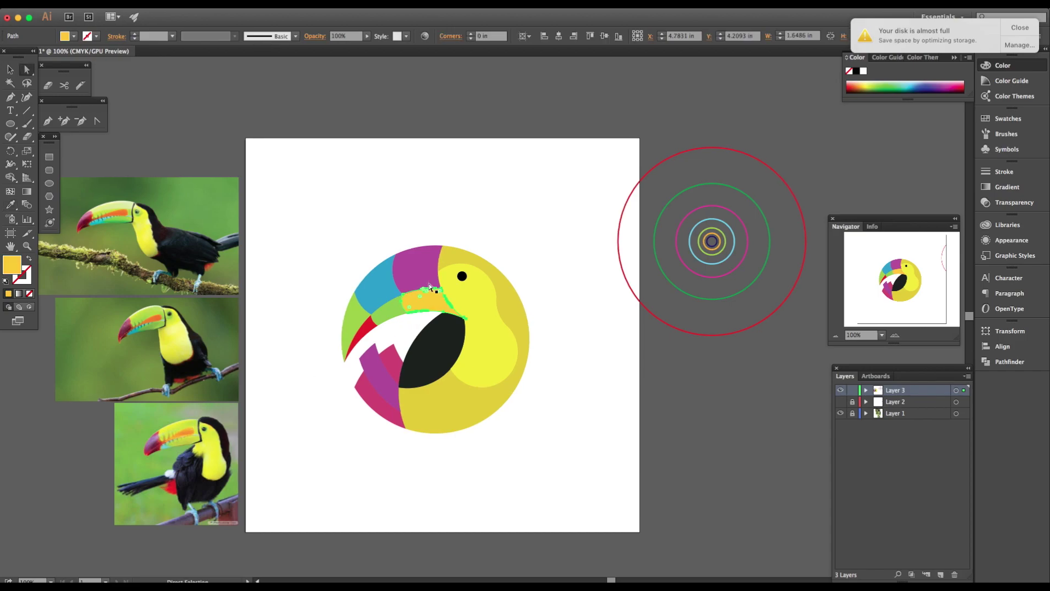
Recolour the purple upper beak segment yellow and the blue one light green, sampling both colours from the middle toucan photo.
{"action": "left_click", "coordinate": [419, 273], "text": "super"}
{"action": "key", "text": "a"}
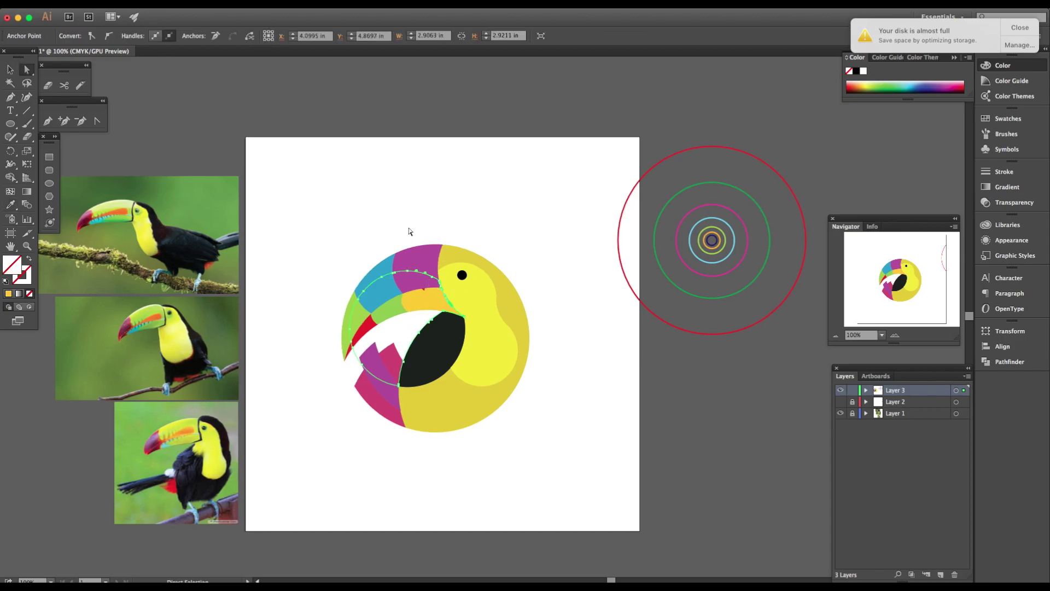
{"action": "left_click_drag", "start_coordinate": [411, 232], "coordinate": [424, 283]}
{"action": "left_click", "coordinate": [367, 222]}
{"action": "left_click", "coordinate": [418, 280]}
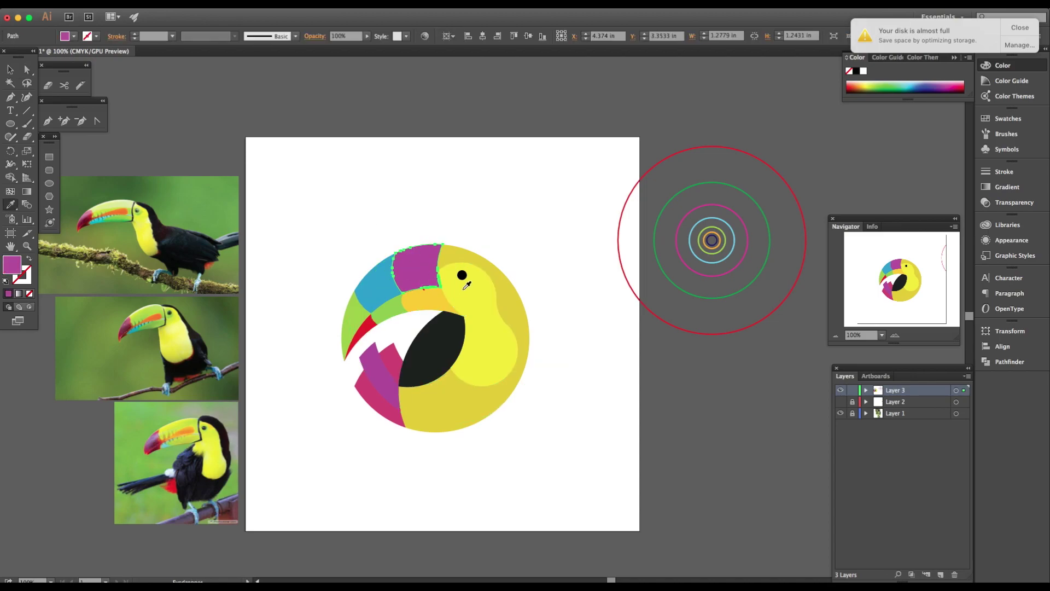
{"action": "left_click", "coordinate": [172, 332]}
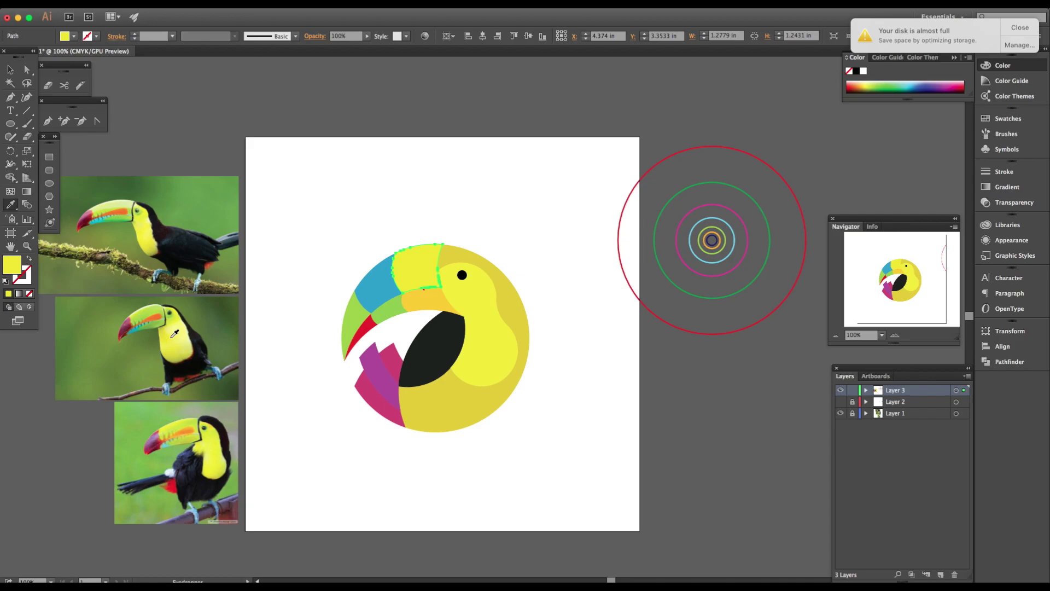
{"action": "left_click", "coordinate": [381, 290], "text": "super"}
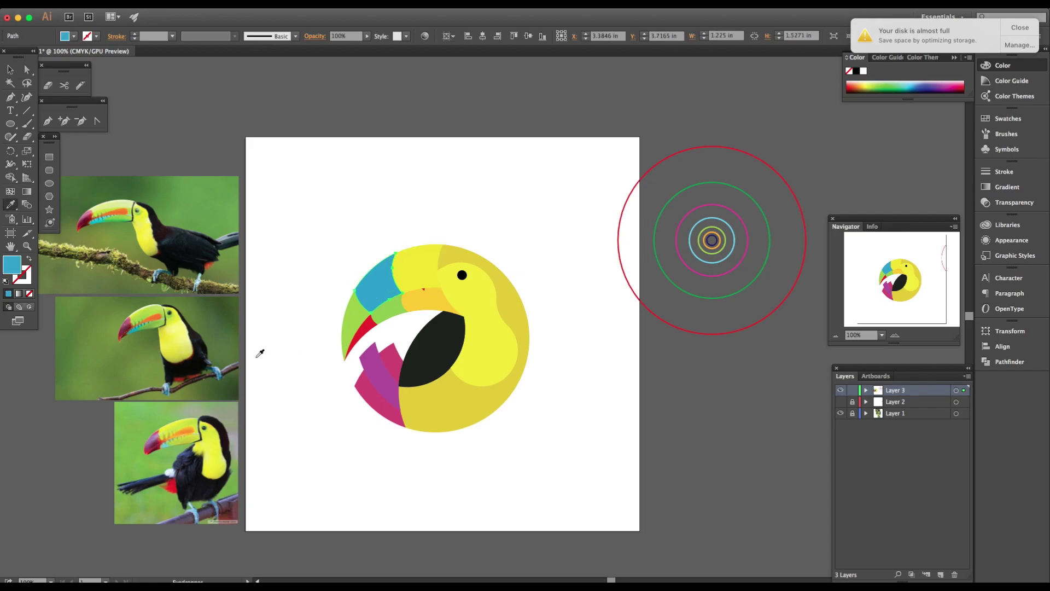
{"action": "left_click", "coordinate": [166, 307]}
{"action": "left_click", "coordinate": [356, 331], "text": "super"}
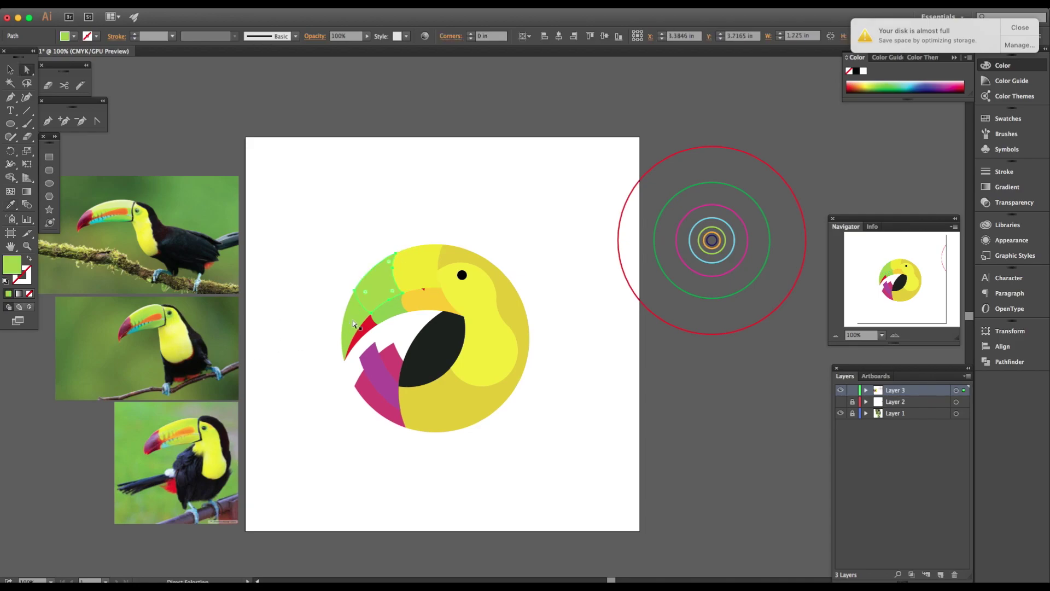
{"action": "left_click", "coordinate": [120, 338]}
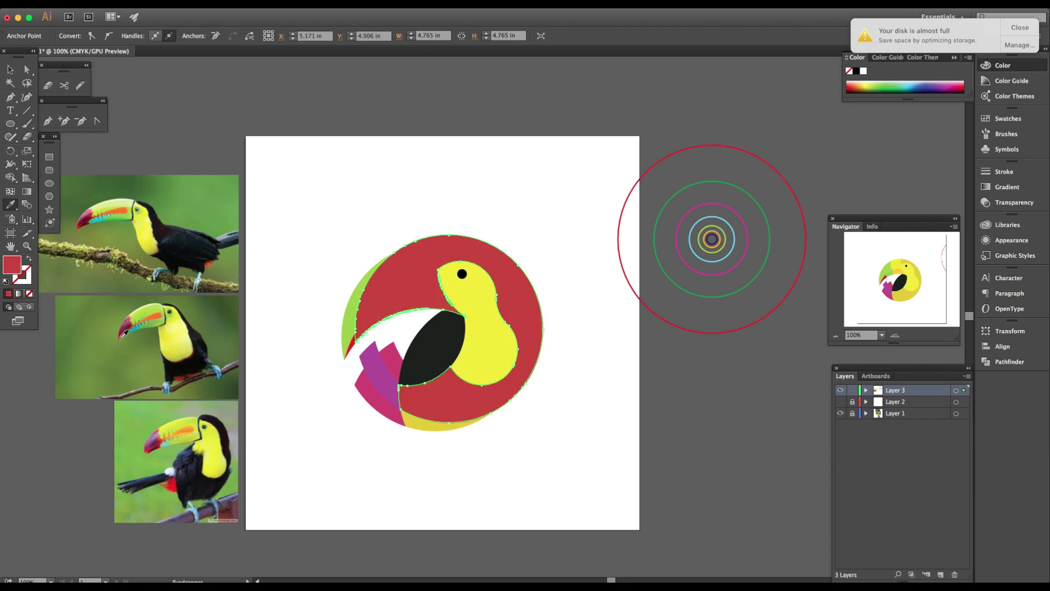
{"action": "key", "text": "super+z"}
Delete the stray selected path and fill the outer green beak tip with red sampled from the lowest toucan photo.
{"action": "key", "text": "Delete"}
{"action": "left_click", "coordinate": [356, 341]}
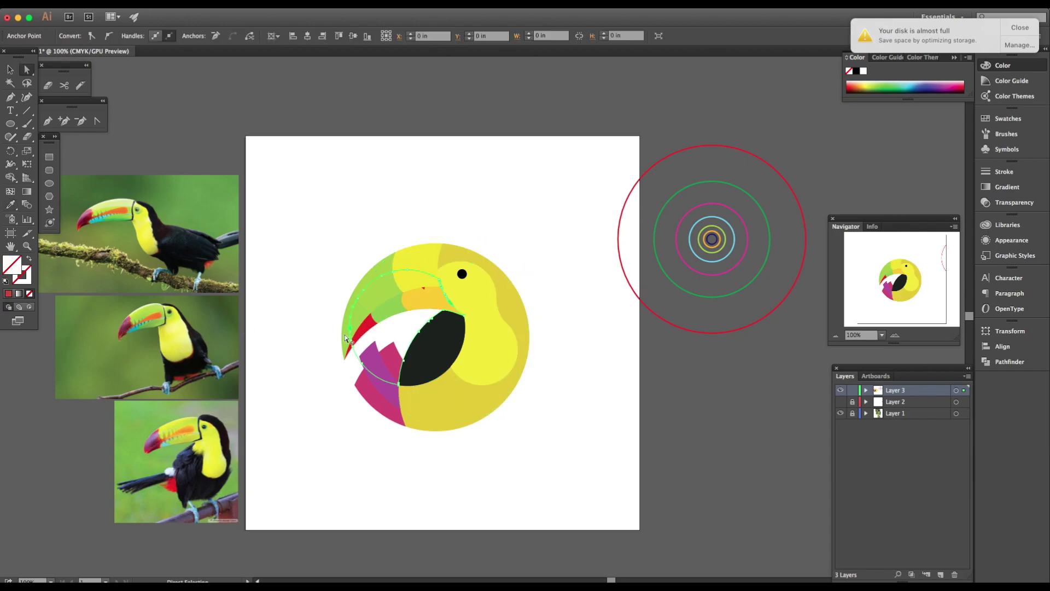
{"action": "left_click", "coordinate": [350, 338]}
{"action": "scroll", "coordinate": [351, 335], "scroll_direction": "down", "scroll_amount": 1}
{"action": "key", "text": "i"}
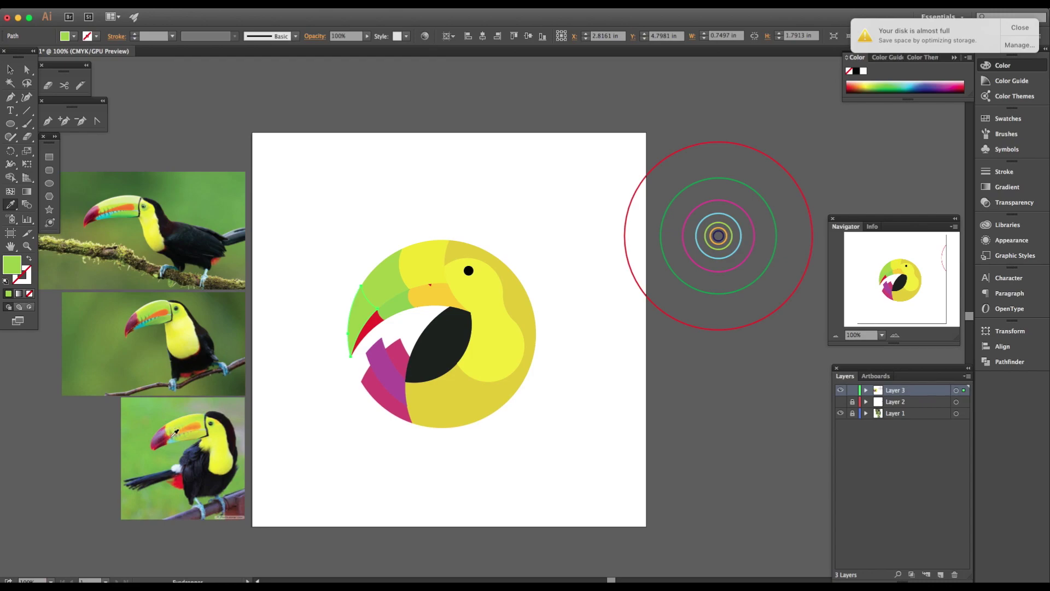
{"action": "left_click", "coordinate": [185, 480]}
Fill the inner strip of the beak tip with a darker red sampled from the lowest toucan photo.
{"action": "key", "text": "a"}
{"action": "scroll", "coordinate": [376, 326], "scroll_direction": "left", "scroll_amount": 1}
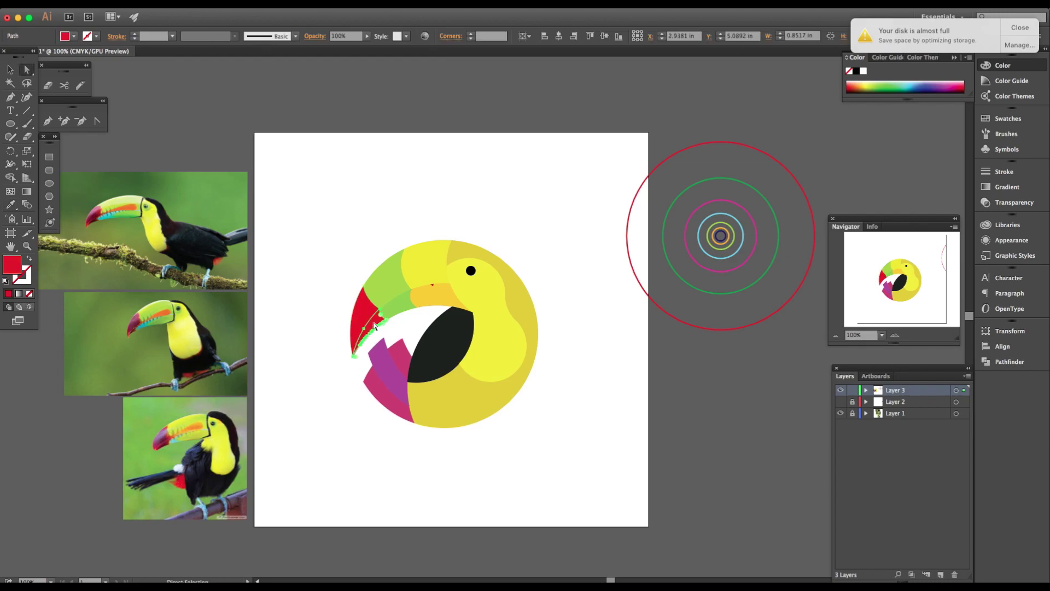
{"action": "key", "text": "i"}
{"action": "left_click", "coordinate": [170, 431]}
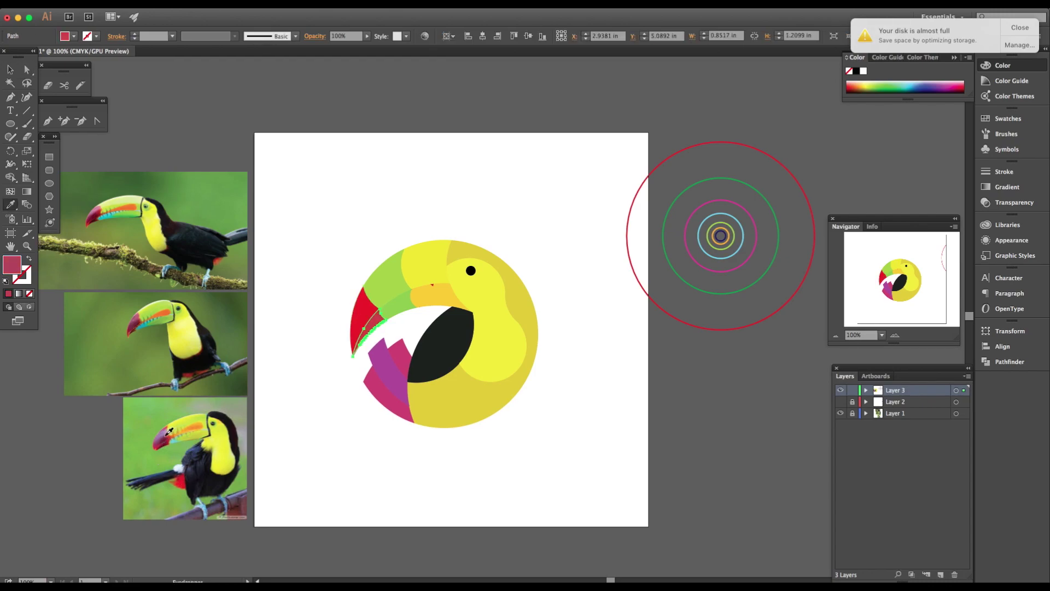
{"action": "left_click", "coordinate": [169, 430]}
{"action": "left_click", "coordinate": [181, 472]}
{"action": "left_click", "coordinate": [183, 476]}
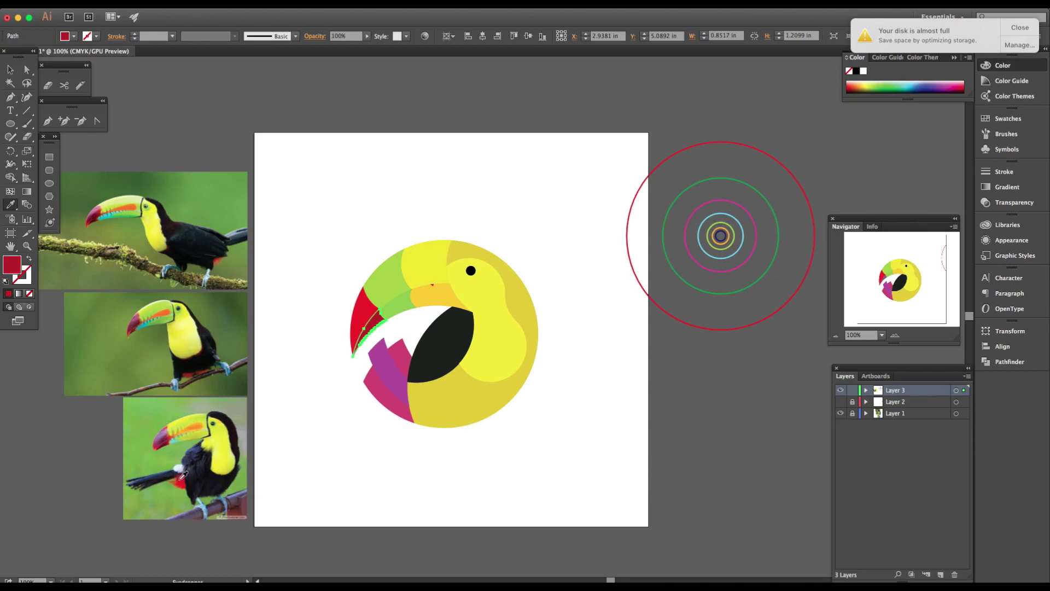
{"action": "key", "text": "a"}
{"action": "left_click", "coordinate": [322, 316]}
Fill the inner green beak segment with light turquoise sampled from the beak in the uppermost toucan photo.
{"action": "left_click", "coordinate": [405, 308]}
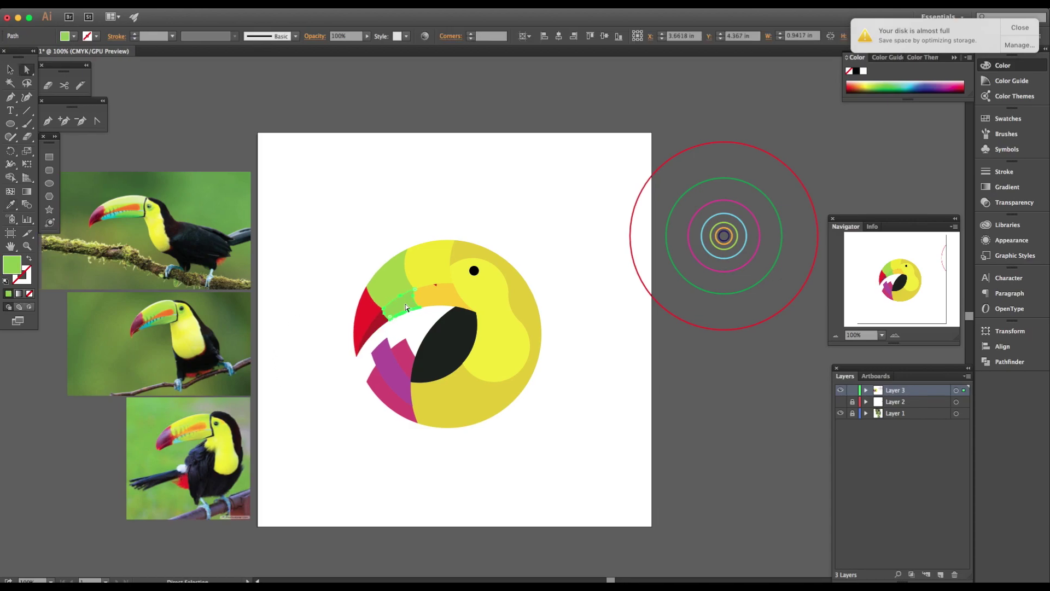
{"action": "key", "text": "i"}
{"action": "left_click", "coordinate": [155, 321]}
{"action": "left_click", "coordinate": [153, 320]}
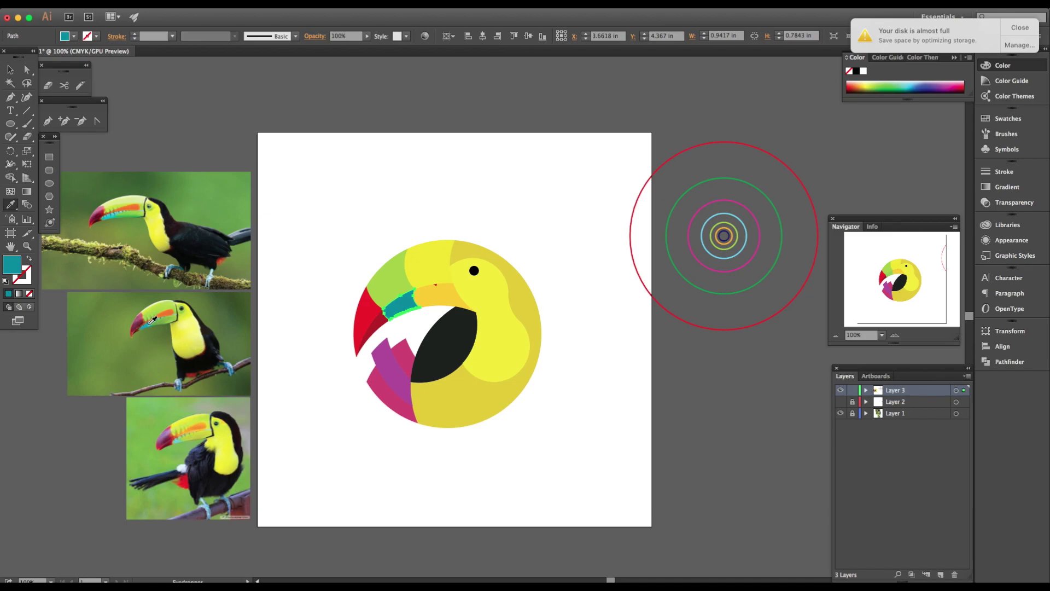
{"action": "left_click", "coordinate": [144, 325]}
{"action": "left_click", "coordinate": [142, 329]}
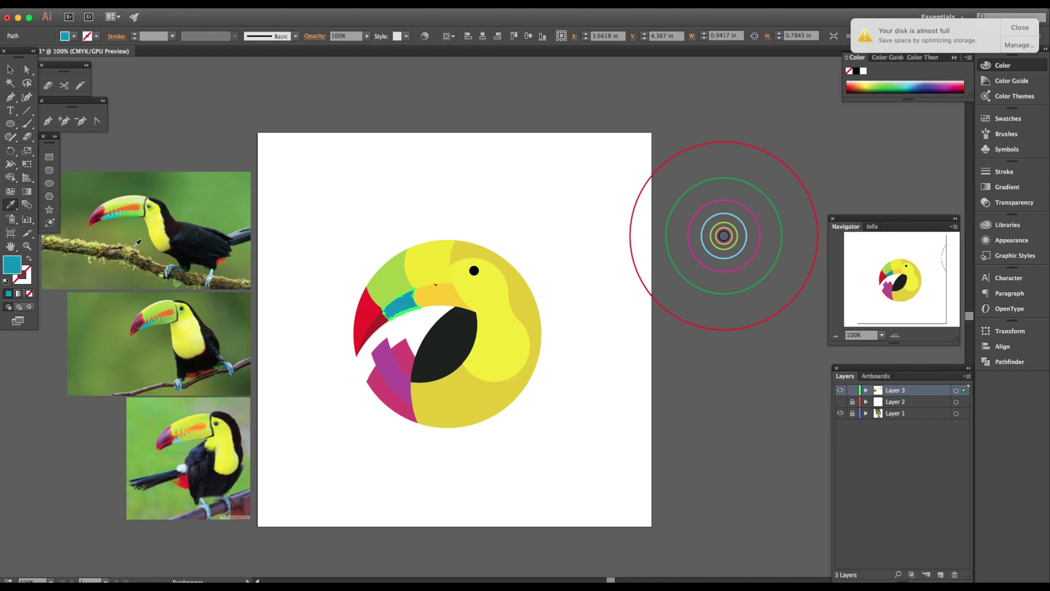
{"action": "left_click", "coordinate": [112, 213]}
{"action": "left_click", "coordinate": [114, 211]}
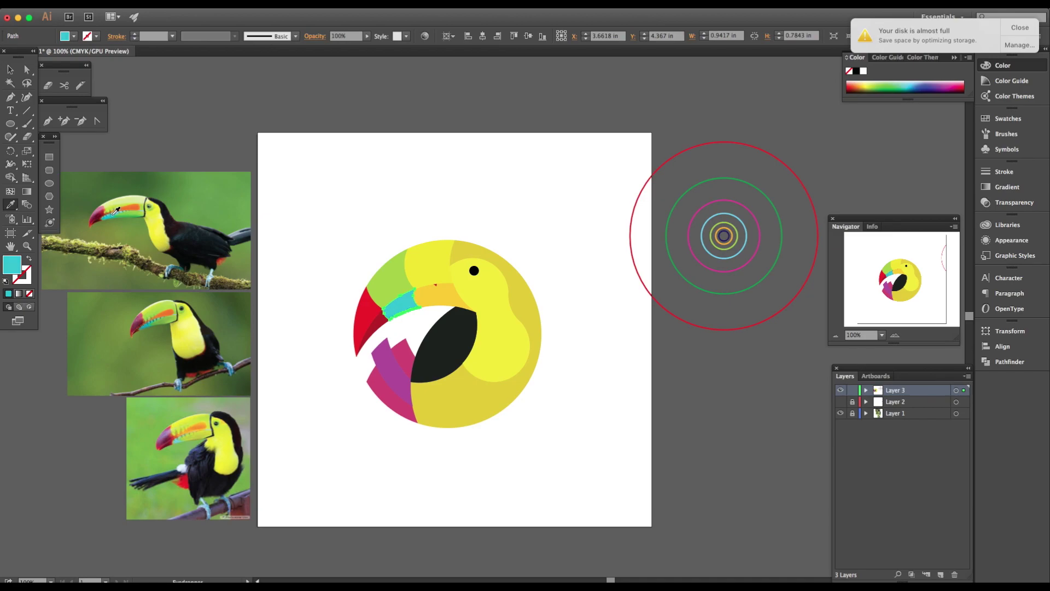
{"action": "left_click", "coordinate": [117, 210]}
{"action": "key", "text": "a"}
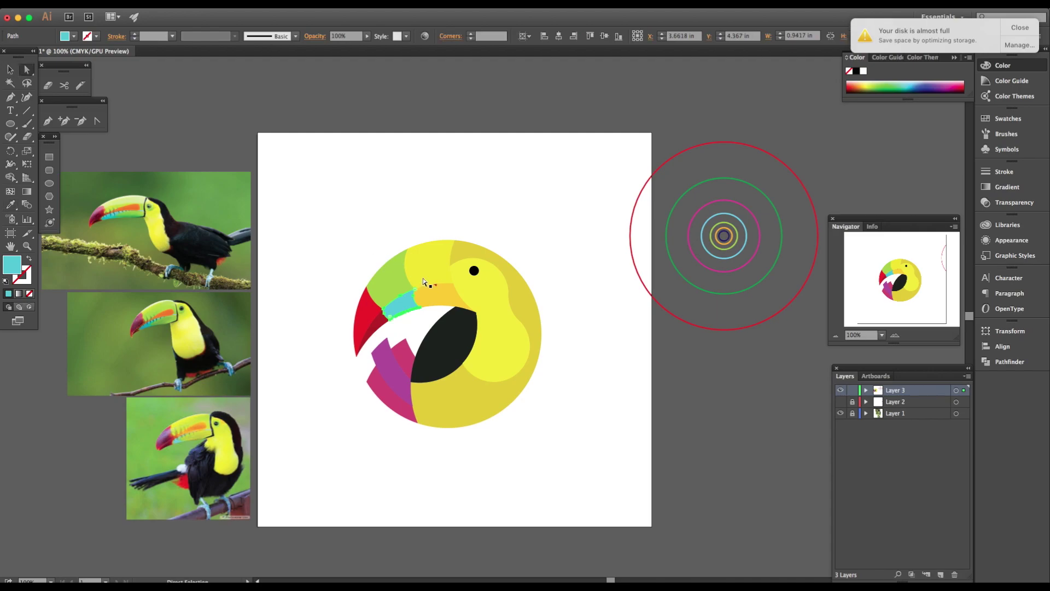
{"action": "left_click", "coordinate": [573, 353]}
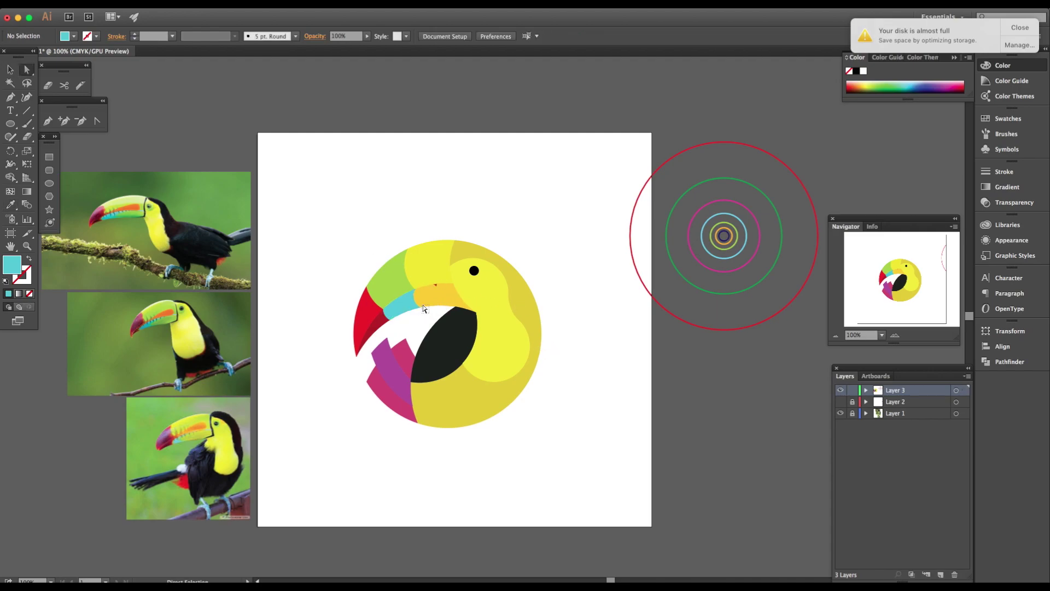
Select the beak pieces and guide circles, sample the upper beak's yellow, and fill the orange beak segment with Shape Builder.
{"action": "mouse_move", "coordinate": [424, 309]}
{"action": "left_mouse_down"}
{"action": "mouse_move", "coordinate": [435, 316]}
{"action": "mouse_move", "coordinate": [415, 265]}
{"action": "left_mouse_up"}
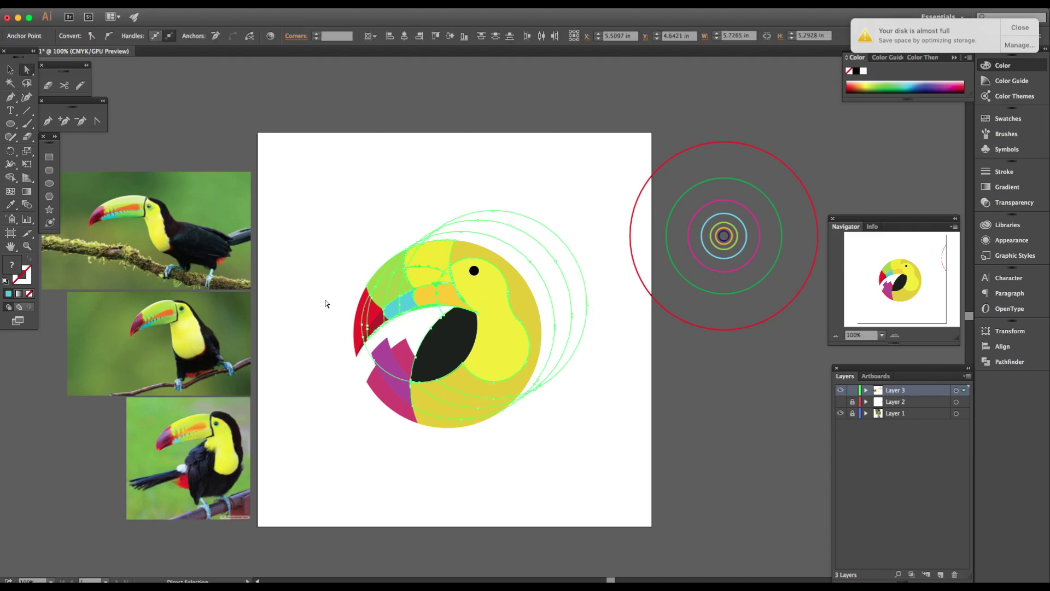
{"action": "left_click", "coordinate": [10, 204]}
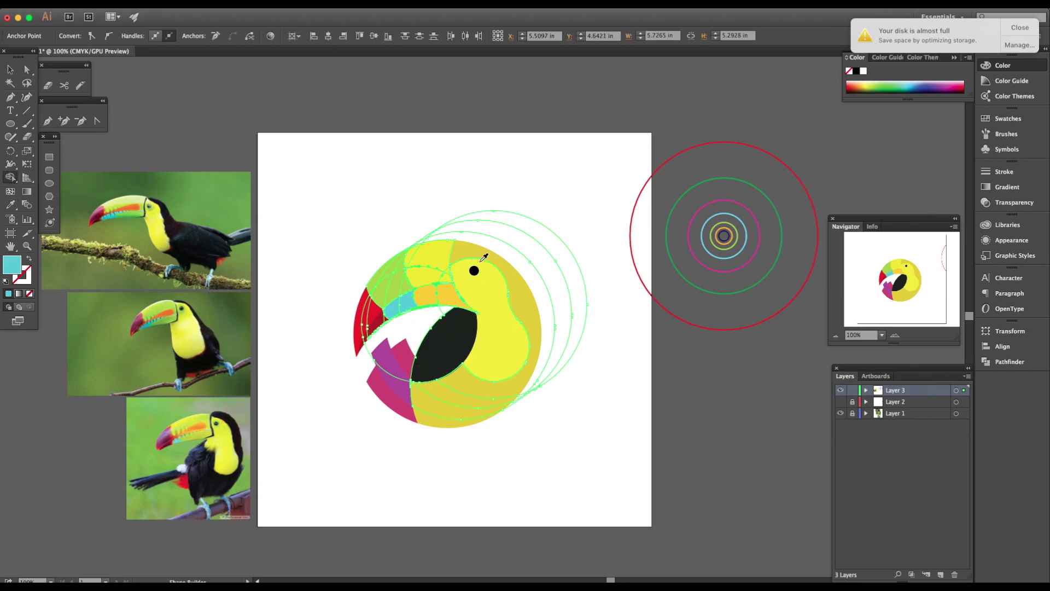
{"action": "left_click", "coordinate": [441, 250]}
{"action": "key", "text": "super+z"}
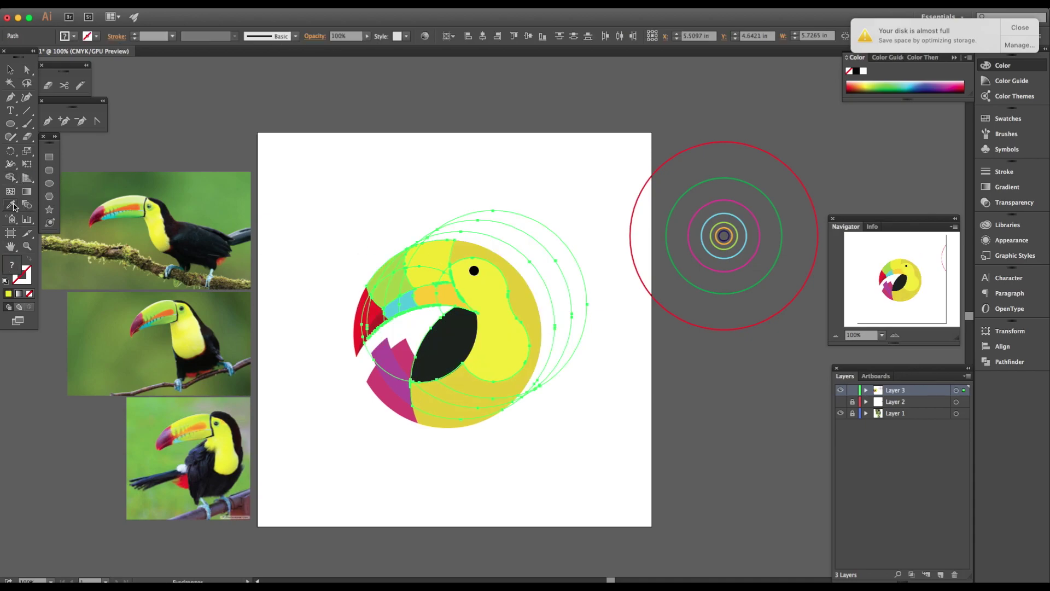
{"action": "key", "text": "shift+m"}
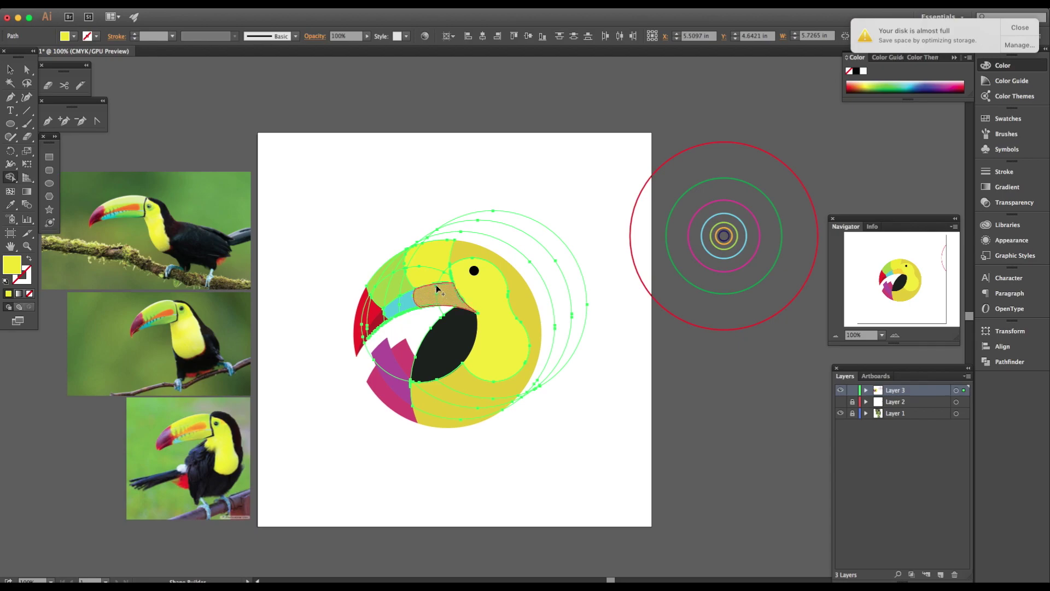
{"action": "mouse_move", "coordinate": [437, 288]}
{"action": "left_mouse_down"}
{"action": "mouse_move", "coordinate": [426, 312]}
{"action": "mouse_move", "coordinate": [434, 308]}
{"action": "left_mouse_up"}
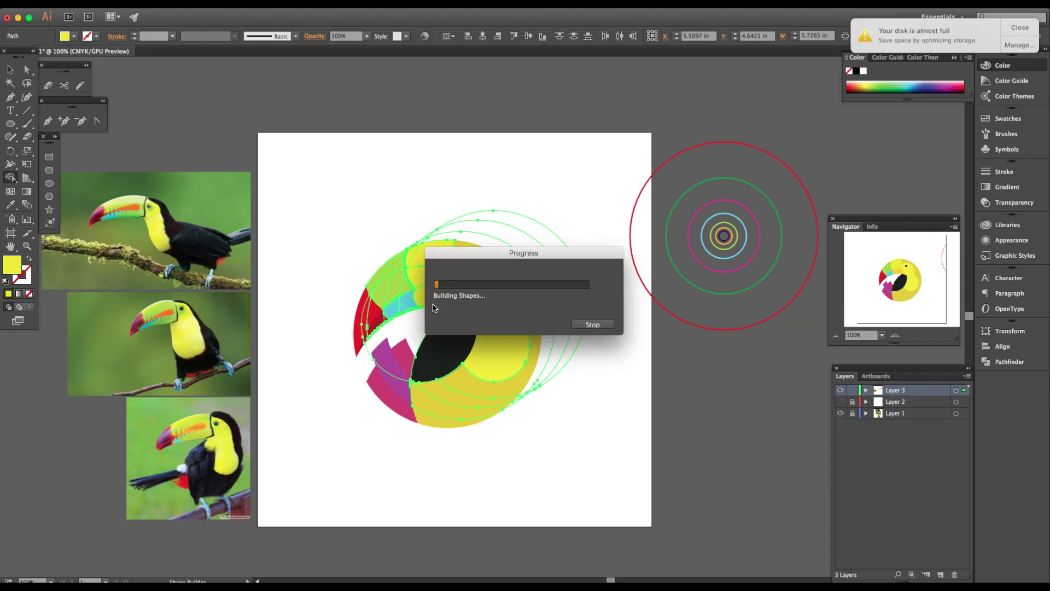
{"action": "left_click", "coordinate": [10, 69]}
{"action": "left_click", "coordinate": [401, 177]}
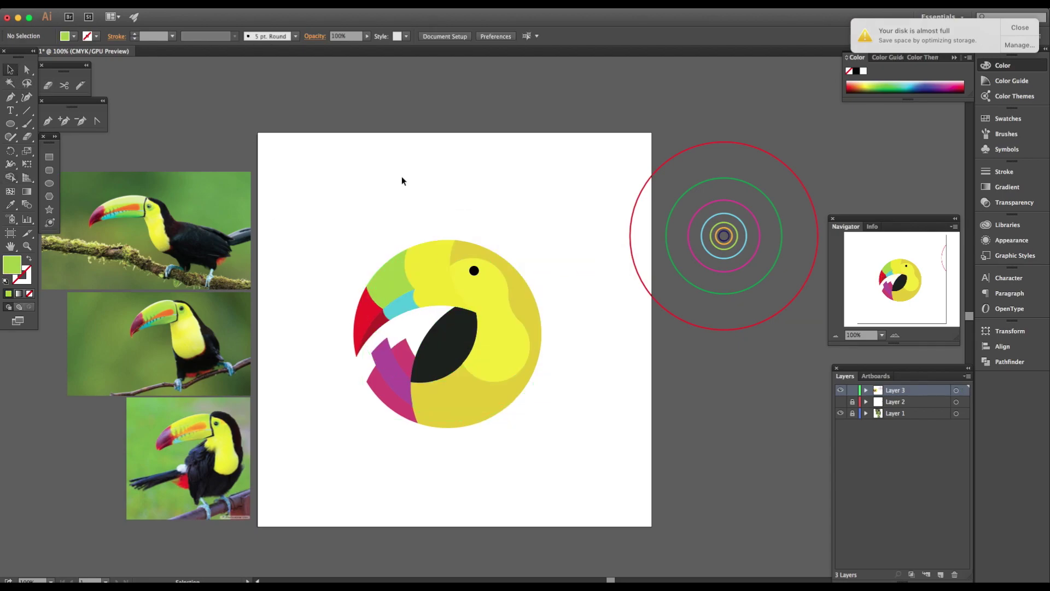
Fill the inner yellow beak segment beside the face with orange-yellow sampled from the beak in the lowest toucan photo.
{"action": "scroll", "coordinate": [401, 180], "scroll_direction": "down", "scroll_amount": 1}
{"action": "scroll", "coordinate": [416, 246], "scroll_direction": "right", "scroll_amount": 2}
{"action": "left_click", "coordinate": [422, 297]}
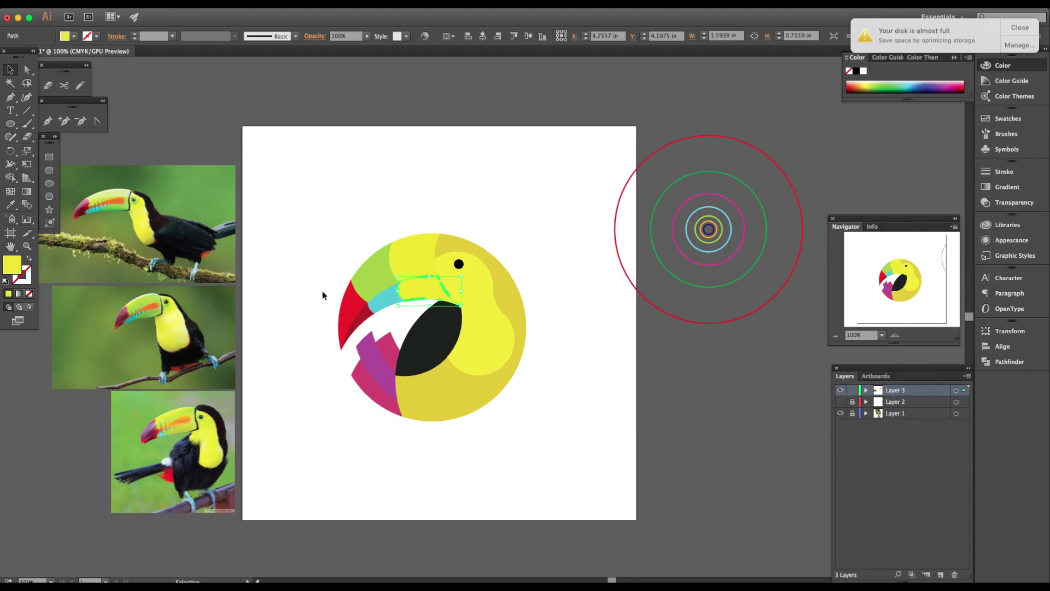
{"action": "key", "text": "i"}
{"action": "left_click", "coordinate": [195, 410]}
Fill the toucan's dark yellow back and body region with black sampled from the bird in the middle photo.
{"action": "key", "text": "a"}
{"action": "left_click", "coordinate": [507, 307]}
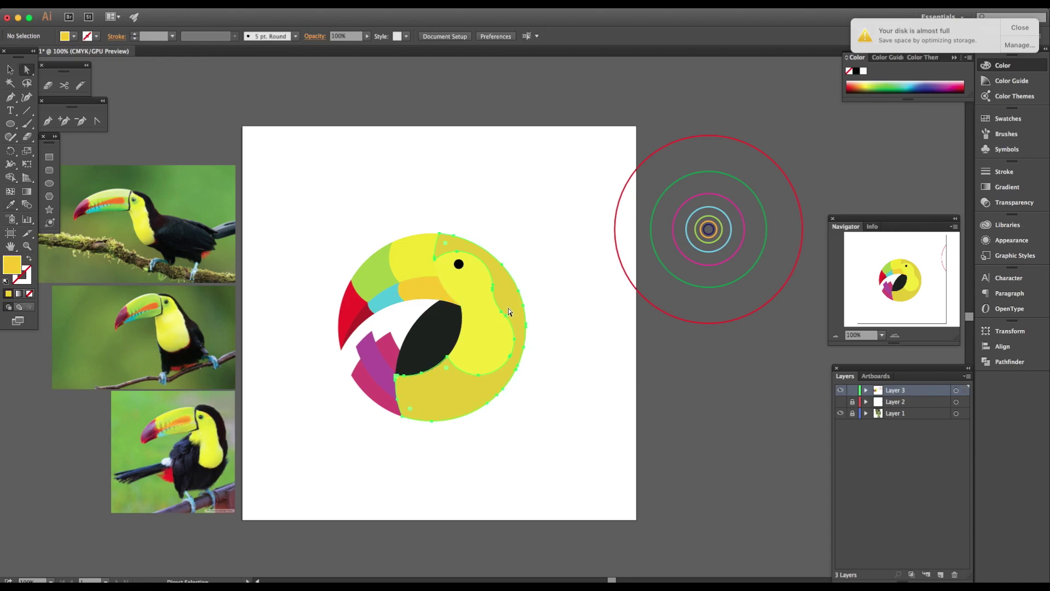
{"action": "key", "text": "i"}
{"action": "left_click", "coordinate": [196, 351]}
Fill the wing shape with dark green sampled from the background of the middle toucan photo.
{"action": "key", "text": "a"}
{"action": "left_click", "coordinate": [428, 353]}
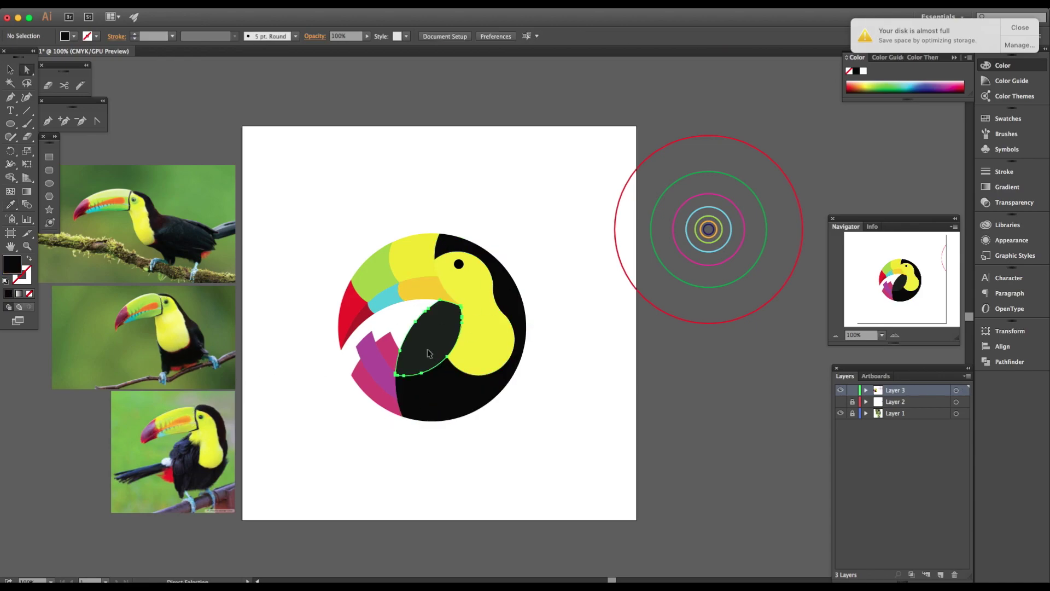
{"action": "key", "text": "i"}
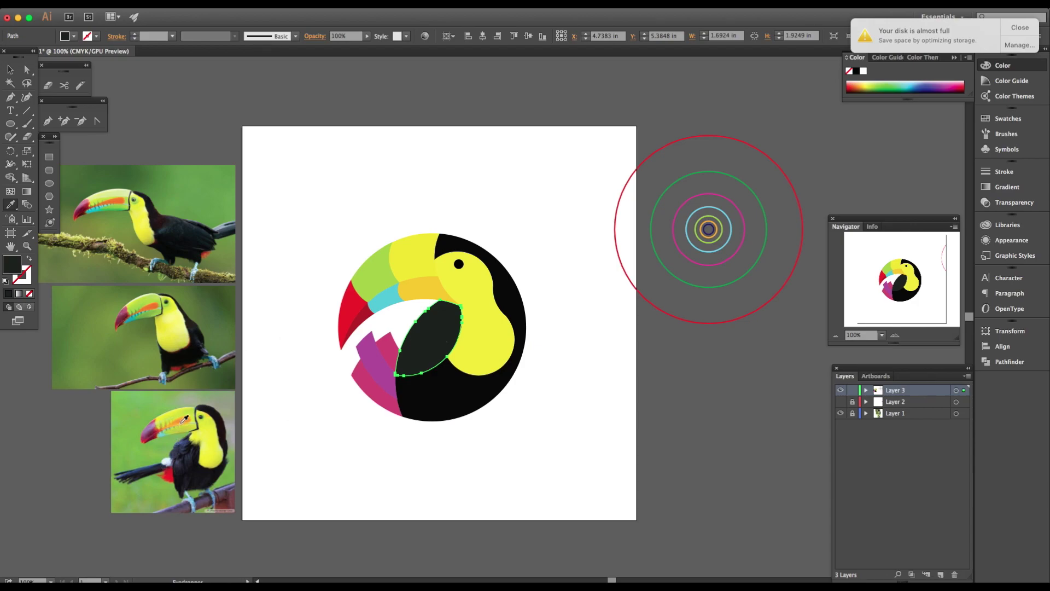
{"action": "left_click", "coordinate": [136, 196]}
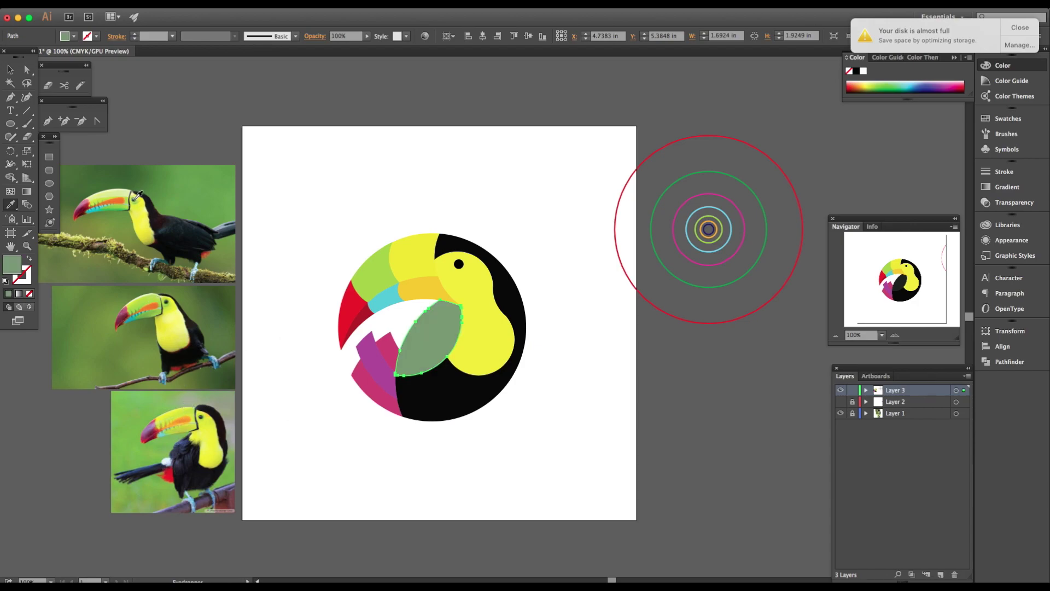
{"action": "left_click", "coordinate": [225, 377]}
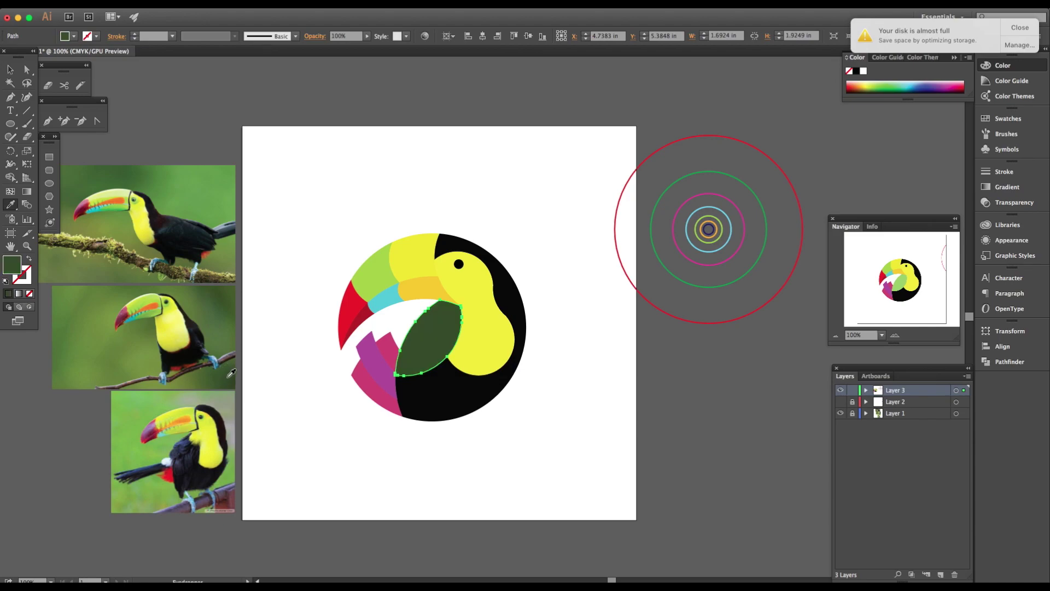
Darken the wing's green fill to #122800 in the Color Picker and deselect it.
{"action": "key", "text": "a"}
{"action": "left_click", "coordinate": [284, 361]}
{"action": "left_click", "coordinate": [438, 340]}
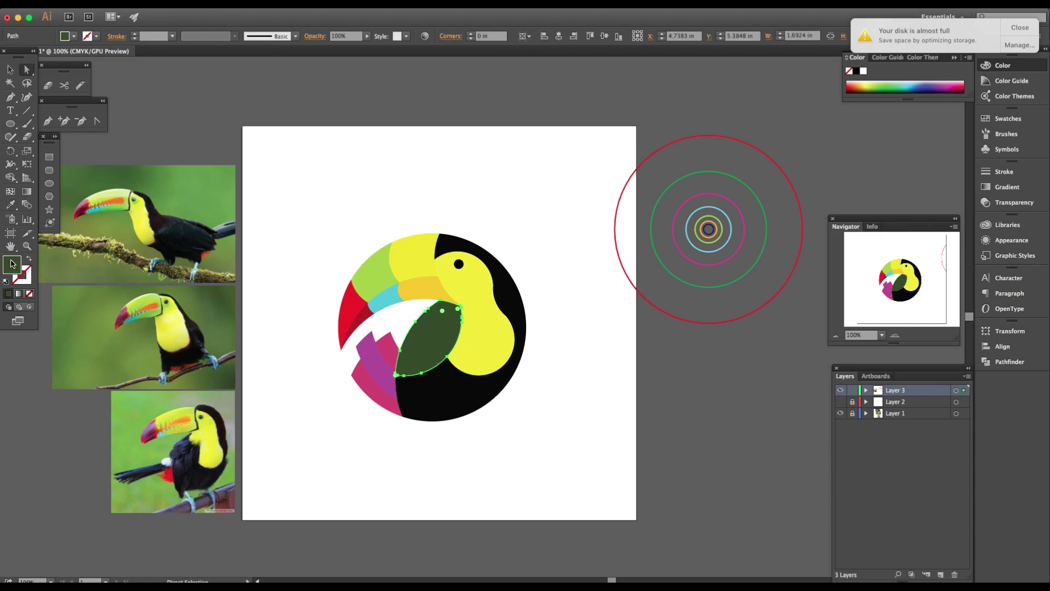
{"action": "double_click", "coordinate": [11, 265]}
{"action": "left_click_drag", "start_coordinate": [138, 208], "coordinate": [147, 210]}
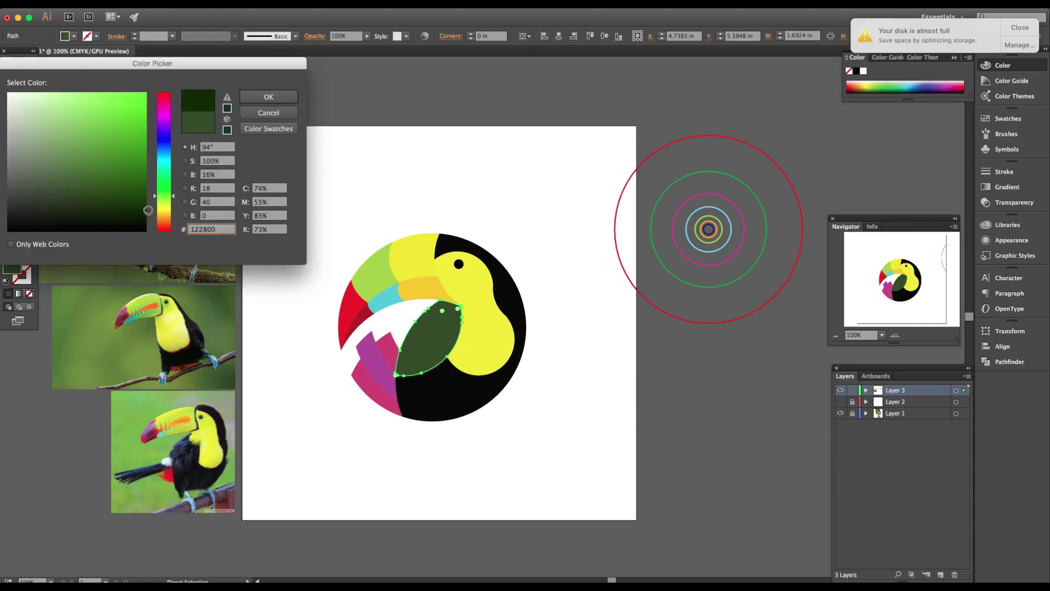
{"action": "left_click", "coordinate": [280, 97]}
{"action": "left_click", "coordinate": [465, 233]}
{"action": "scroll", "coordinate": [436, 339], "scroll_direction": "up", "scroll_amount": 1}
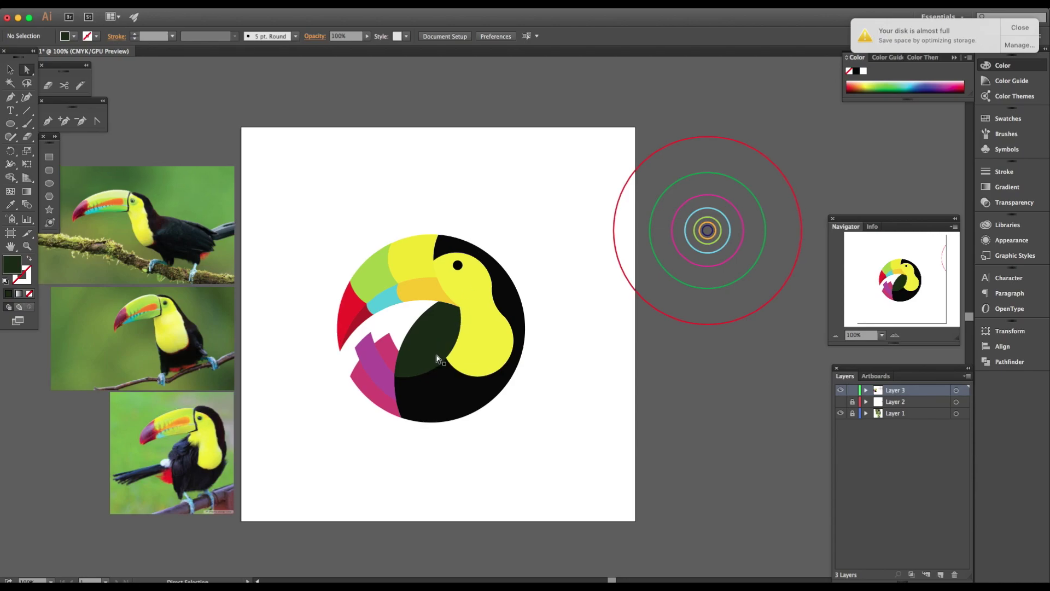
Fill the outer and inner tail feathers with dark blue sampled from the tail in the lowest toucan photo.
{"action": "left_click", "coordinate": [464, 325]}
{"action": "left_click", "coordinate": [569, 333]}
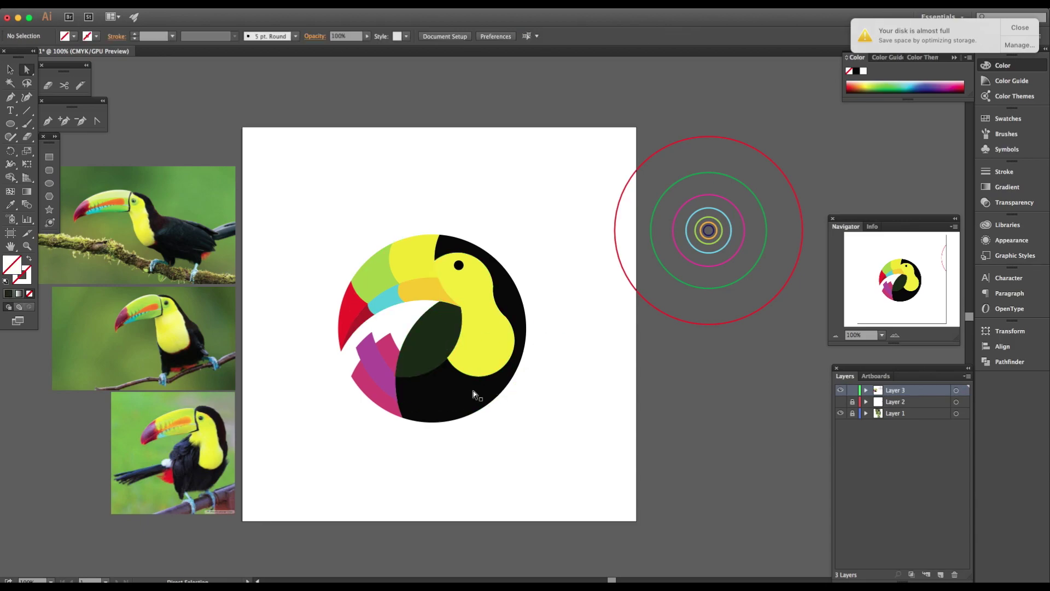
{"action": "left_click", "coordinate": [366, 389]}
{"action": "key", "text": "i"}
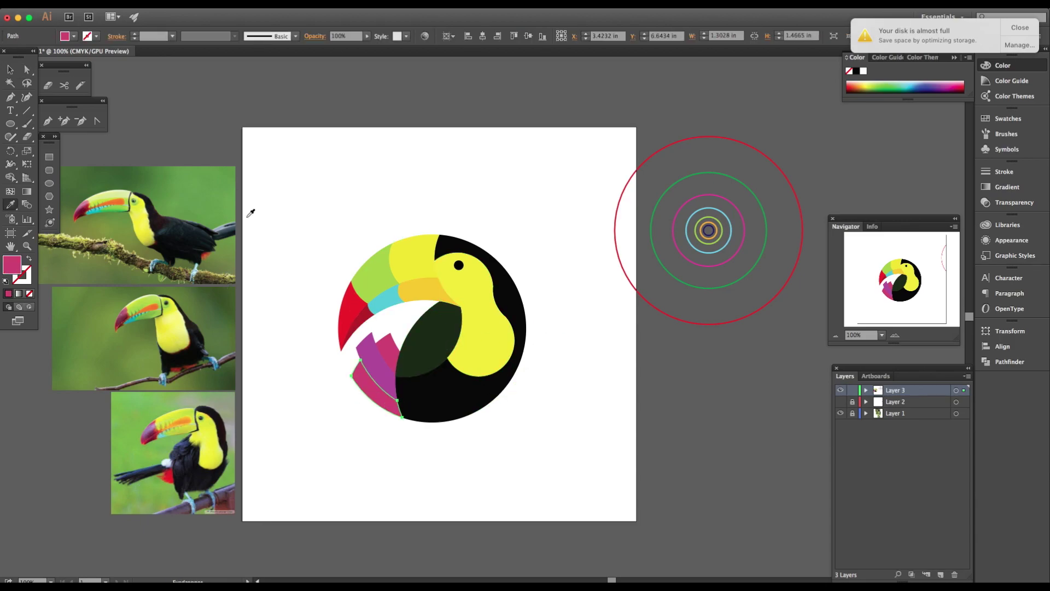
{"action": "left_click", "coordinate": [129, 469]}
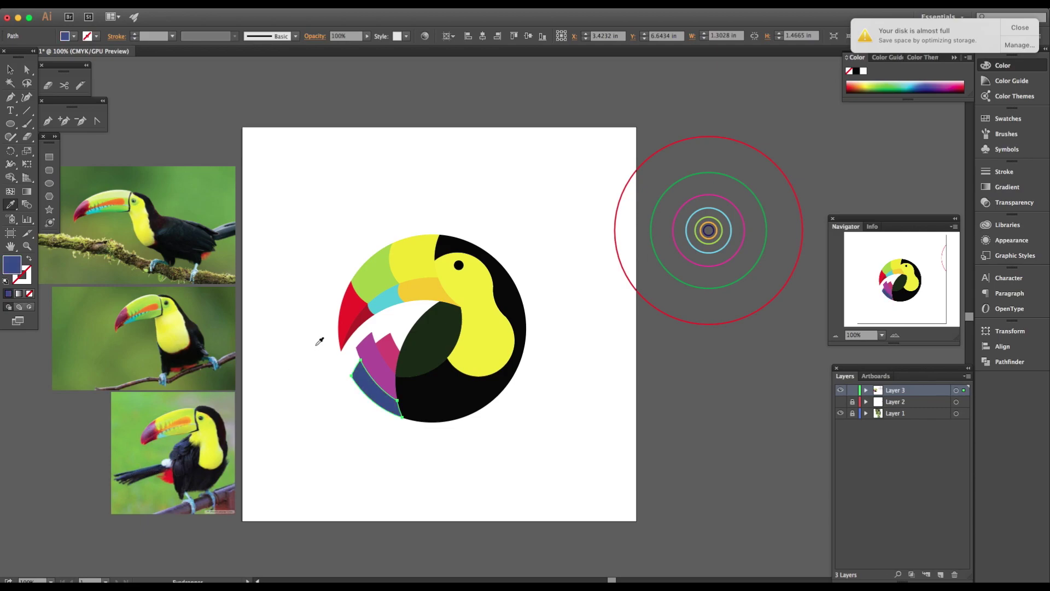
{"action": "left_click", "coordinate": [386, 350], "text": "super"}
Fill the middle tail feather with a lighter blue, #3759A5, using the Color Picker.
{"action": "left_click", "coordinate": [380, 369]}
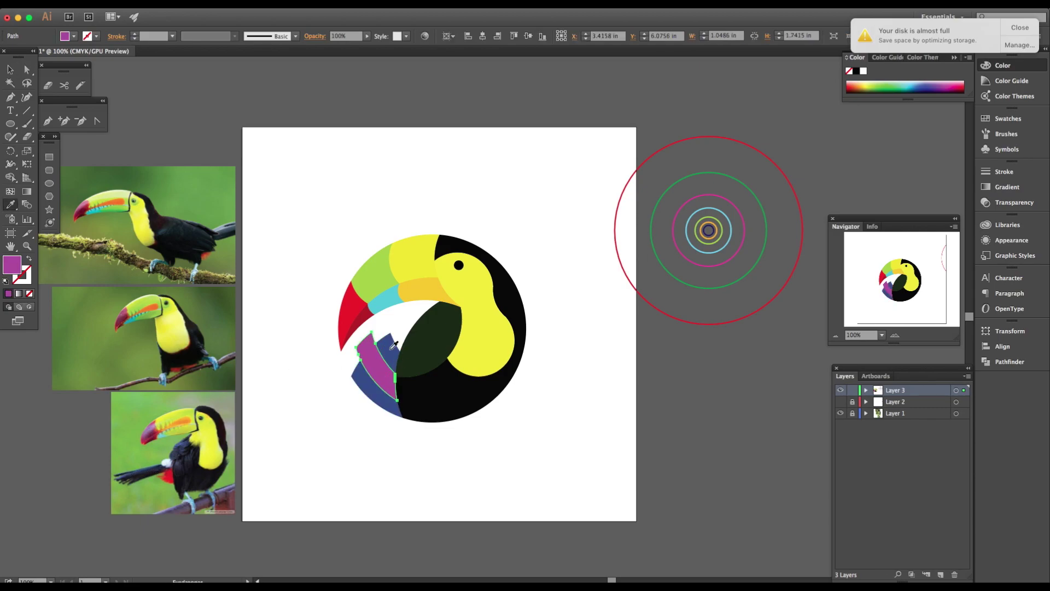
{"action": "double_click", "coordinate": [12, 267]}
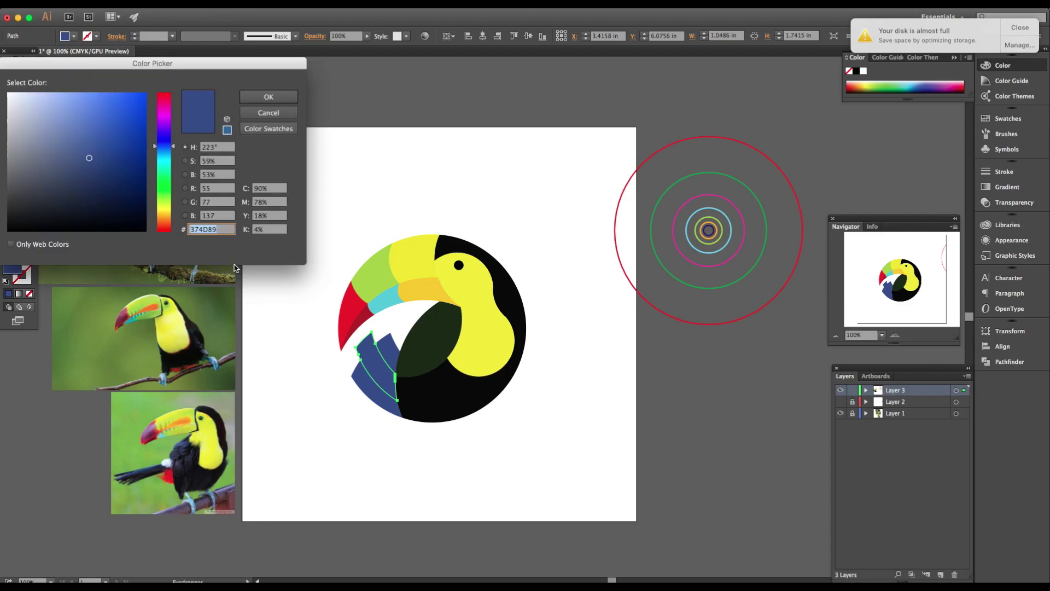
{"action": "left_click", "coordinate": [89, 142]}
{"action": "left_click_drag", "start_coordinate": [88, 143], "coordinate": [86, 143]}
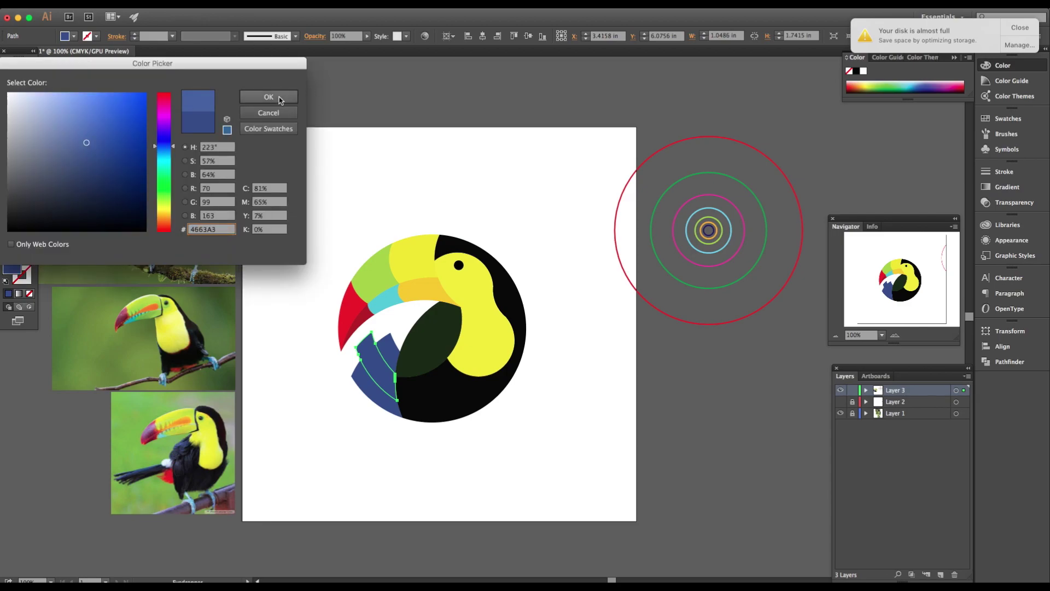
{"action": "left_click", "coordinate": [100, 141]}
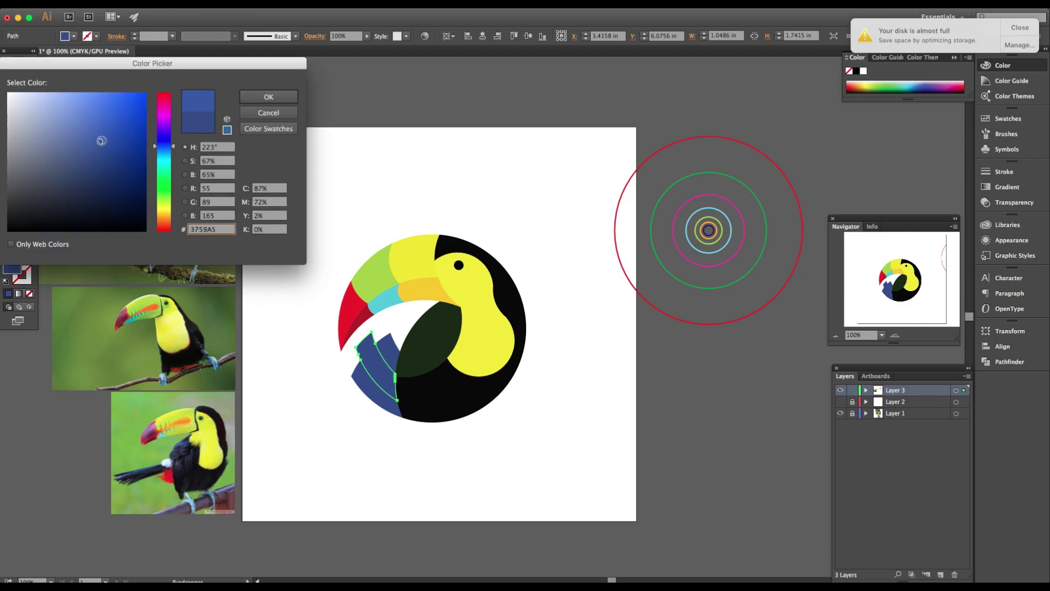
{"action": "left_click", "coordinate": [287, 102]}
{"action": "left_click", "coordinate": [340, 377]}
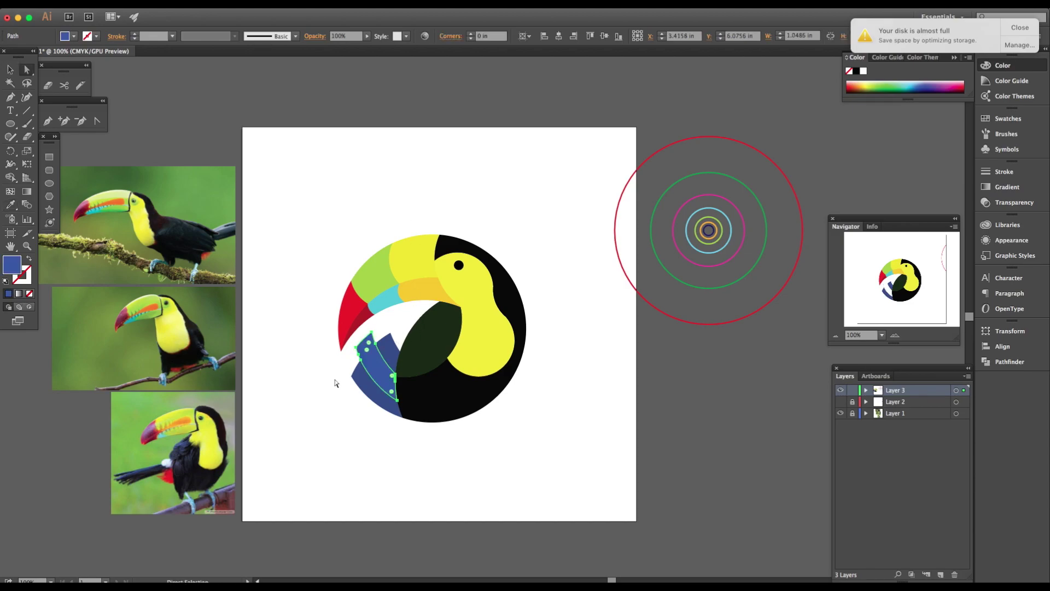
Select the outer and inner tail feathers, set their fill to the deeper blue #254689, and deselect them.
{"action": "left_click", "coordinate": [382, 371]}
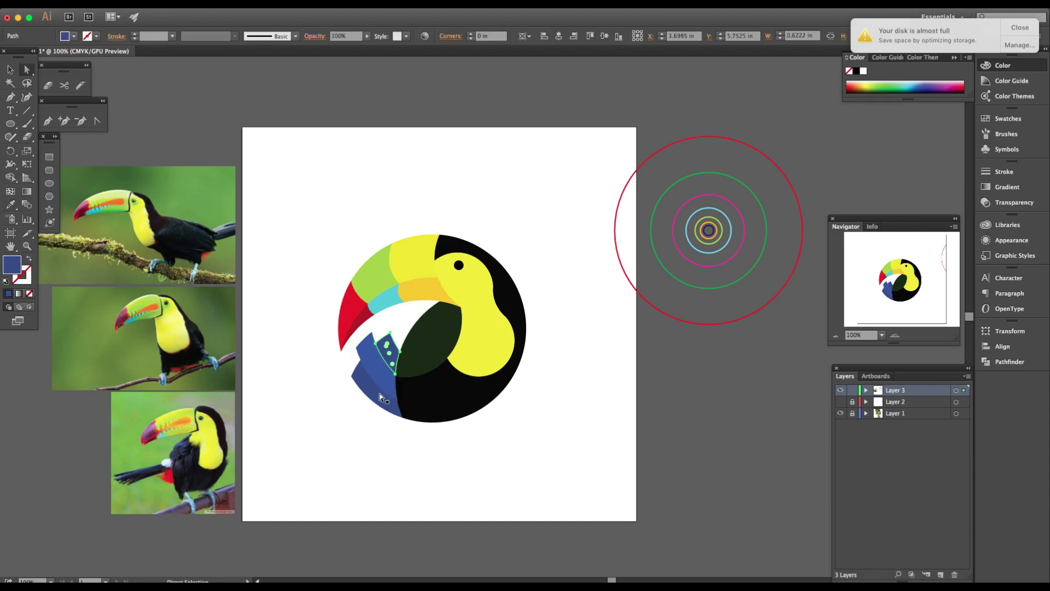
{"action": "key", "text": "i"}
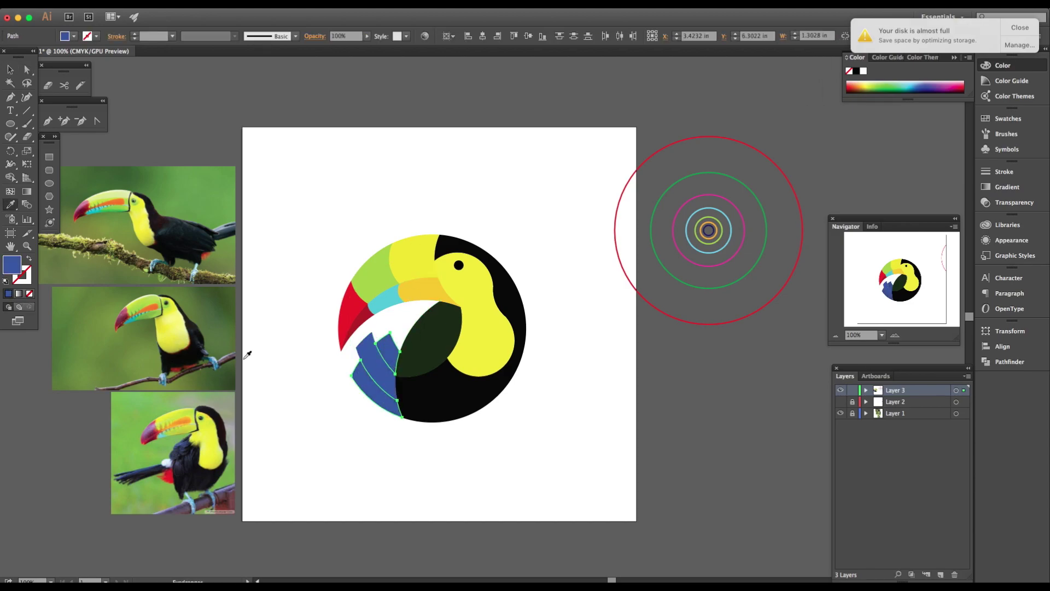
{"action": "double_click", "coordinate": [9, 265]}
{"action": "left_click_drag", "start_coordinate": [98, 156], "coordinate": [111, 156]}
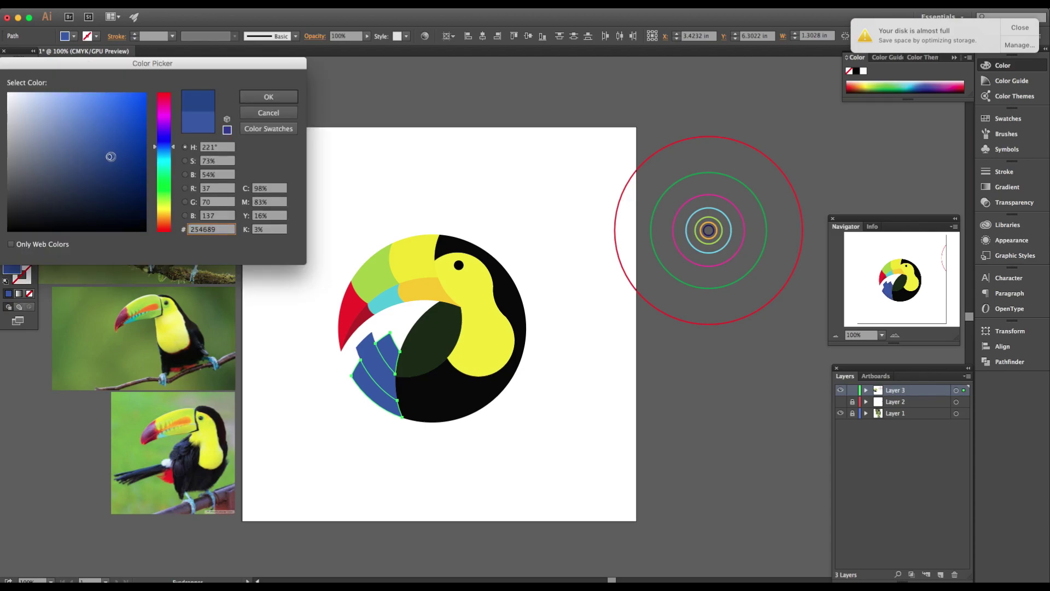
{"action": "left_click", "coordinate": [269, 97]}
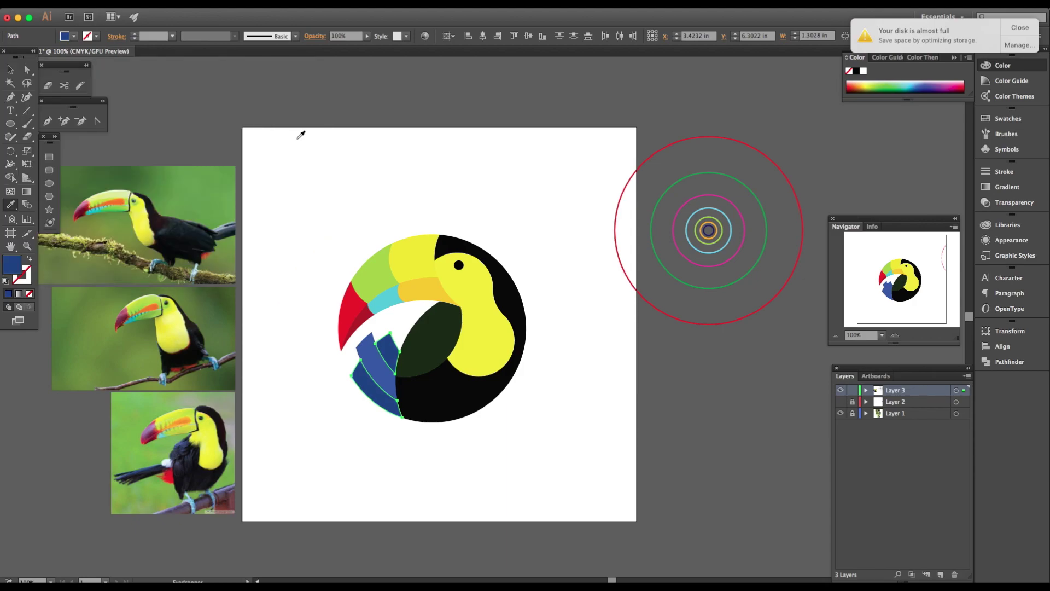
{"action": "left_click", "coordinate": [300, 135]}
{"action": "key", "text": "super+z"}
{"action": "key", "text": "a"}
{"action": "left_click", "coordinate": [302, 161]}
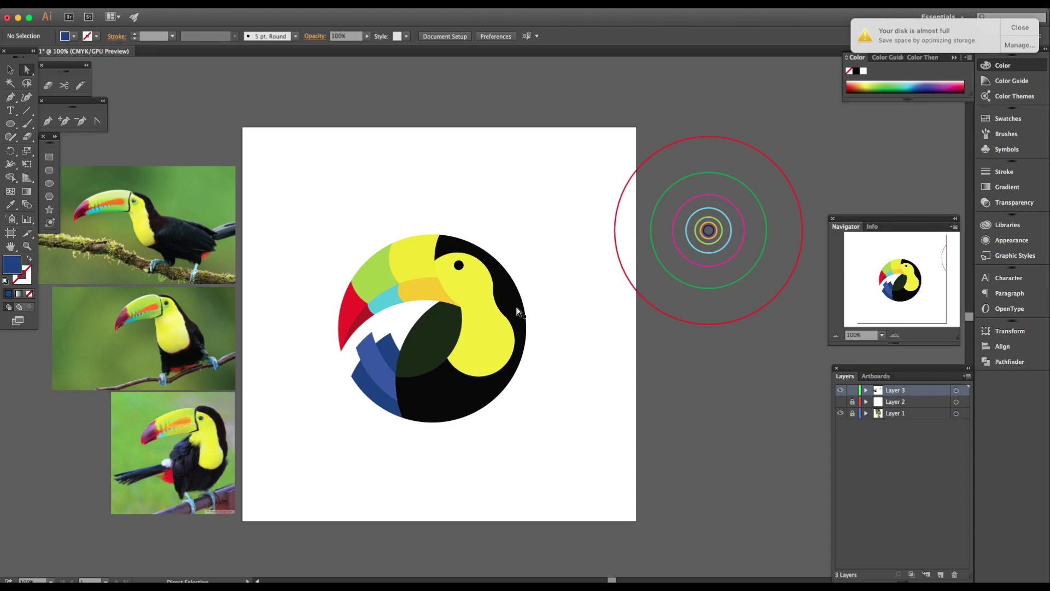
Copy the magenta guide circle onto the toucan's head and size it to about 1.99 in across.
{"action": "scroll", "coordinate": [517, 307], "scroll_direction": "left", "scroll_amount": 1}
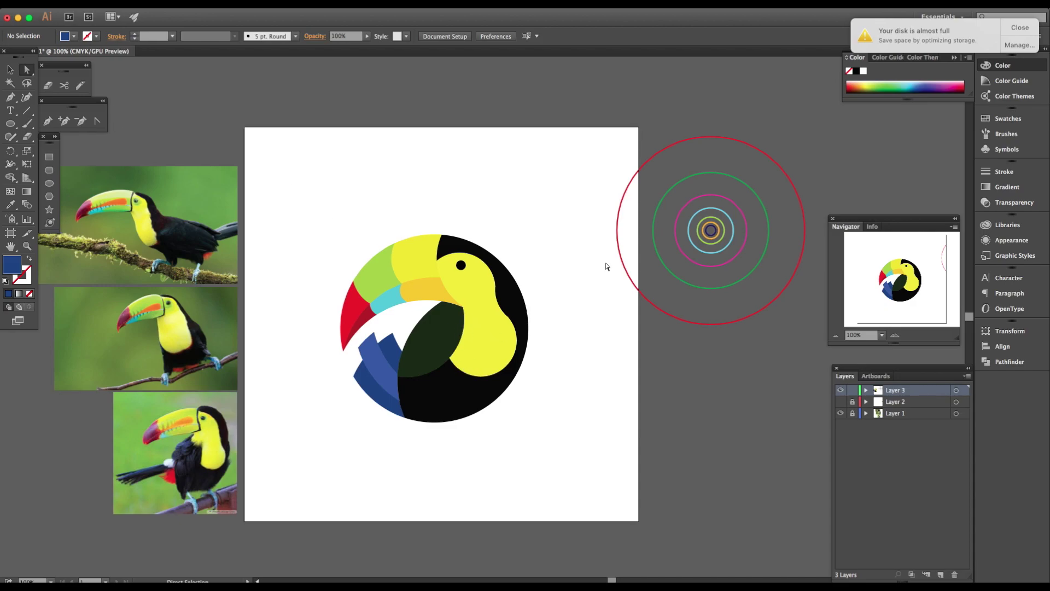
{"action": "key", "text": "alt"}
{"action": "left_click_drag", "start_coordinate": [706, 266], "coordinate": [483, 321]}
{"action": "scroll", "coordinate": [483, 321], "scroll_direction": "left", "scroll_amount": 1}
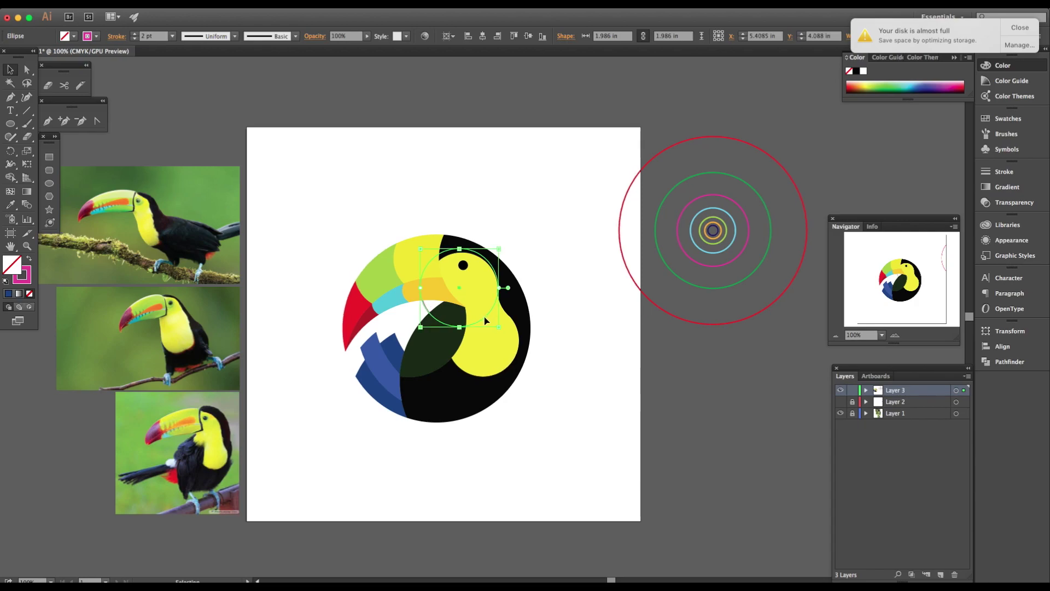
Copy the magenta guide circle onto the yellow breast and size it to about 1.9 in across.
{"action": "left_click", "coordinate": [730, 268]}
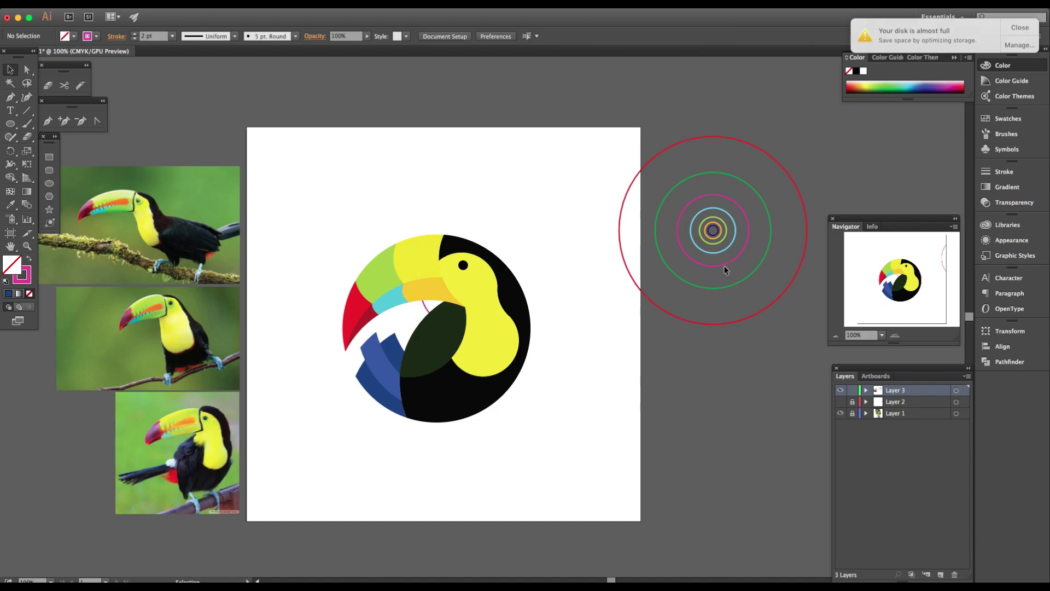
{"action": "left_click_drag", "start_coordinate": [724, 267], "coordinate": [495, 376]}
{"action": "left_click_drag", "start_coordinate": [448, 305], "coordinate": [477, 305]}
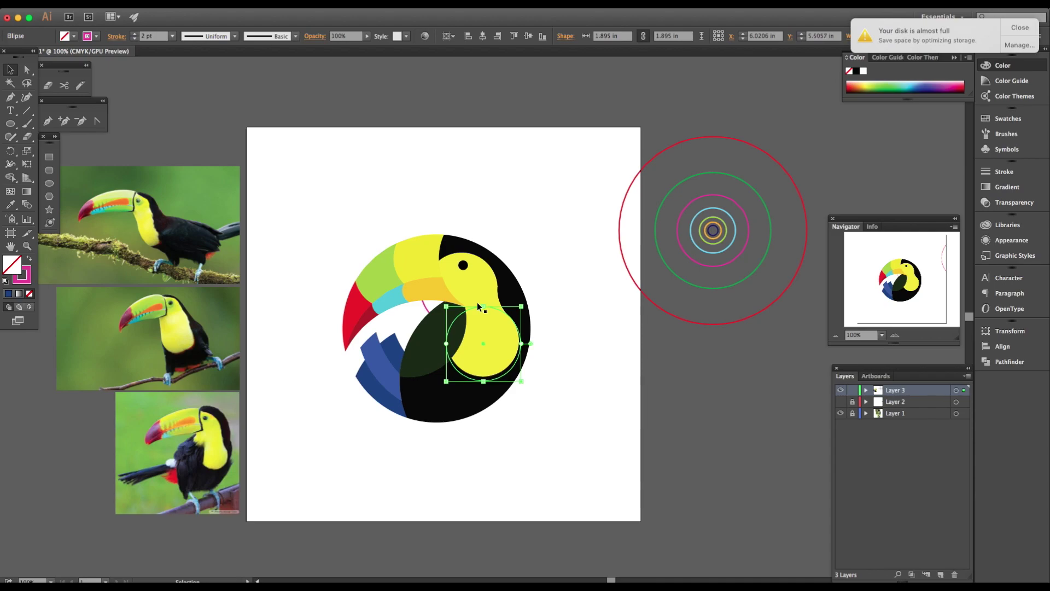
{"action": "left_click", "coordinate": [568, 383]}
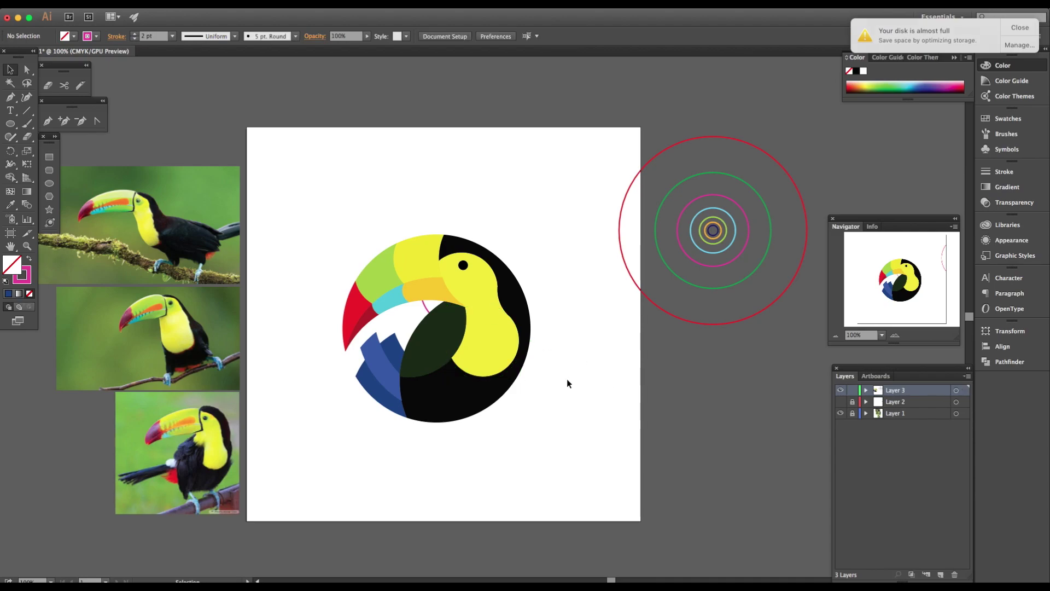
Select both copied magenta circles and shrink them slightly to fit the yellow head and breast.
{"action": "left_click", "coordinate": [427, 311]}
{"action": "key", "text": "v"}
{"action": "left_click_drag", "start_coordinate": [427, 311], "coordinate": [438, 314]}
{"action": "left_click_drag", "start_coordinate": [523, 326], "coordinate": [517, 323]}
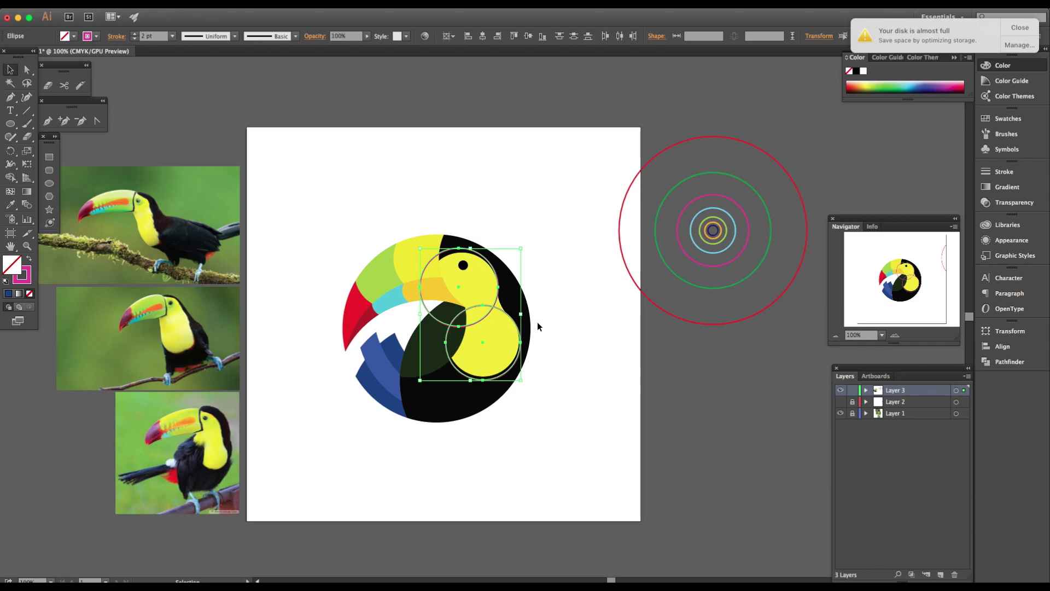
{"action": "left_click", "coordinate": [538, 323]}
Select the whole toucan with its guide circles, activate Shape Builder, and set the fill to yellow #DDDD12.
{"action": "left_click_drag", "start_coordinate": [555, 212], "coordinate": [346, 430]}
{"action": "scroll", "coordinate": [314, 230], "scroll_direction": "down", "scroll_amount": 1}
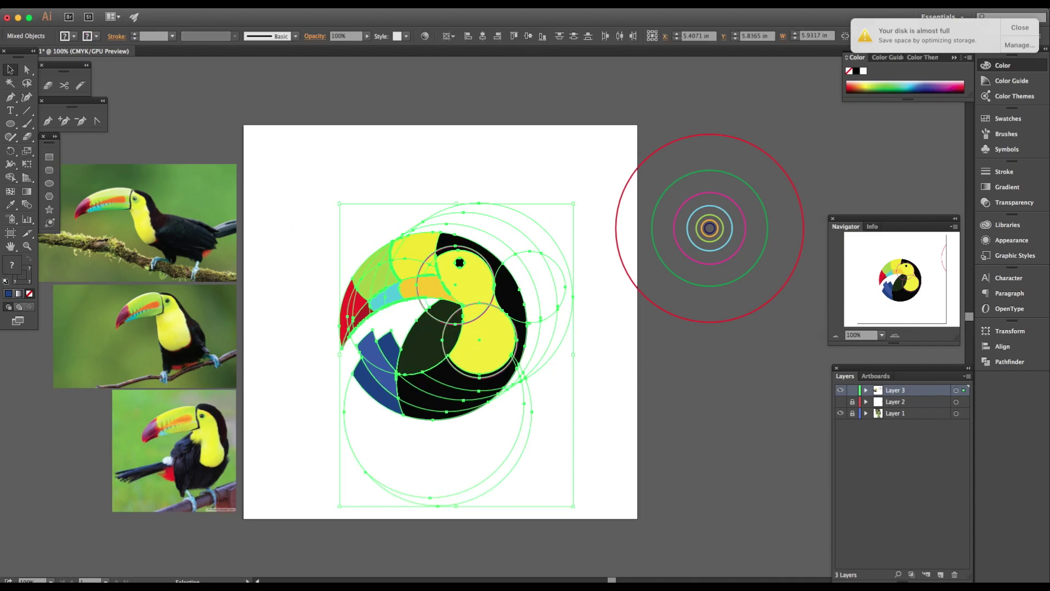
{"action": "left_click", "coordinate": [10, 177]}
{"action": "left_click", "coordinate": [29, 259]}
{"action": "double_click", "coordinate": [16, 265]}
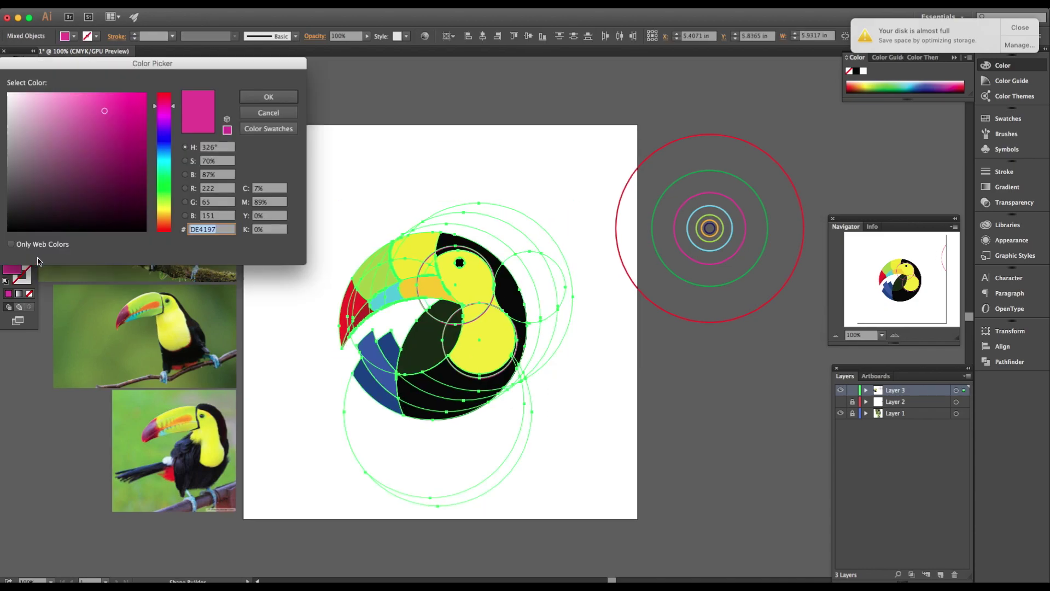
{"action": "left_click", "coordinate": [164, 209]}
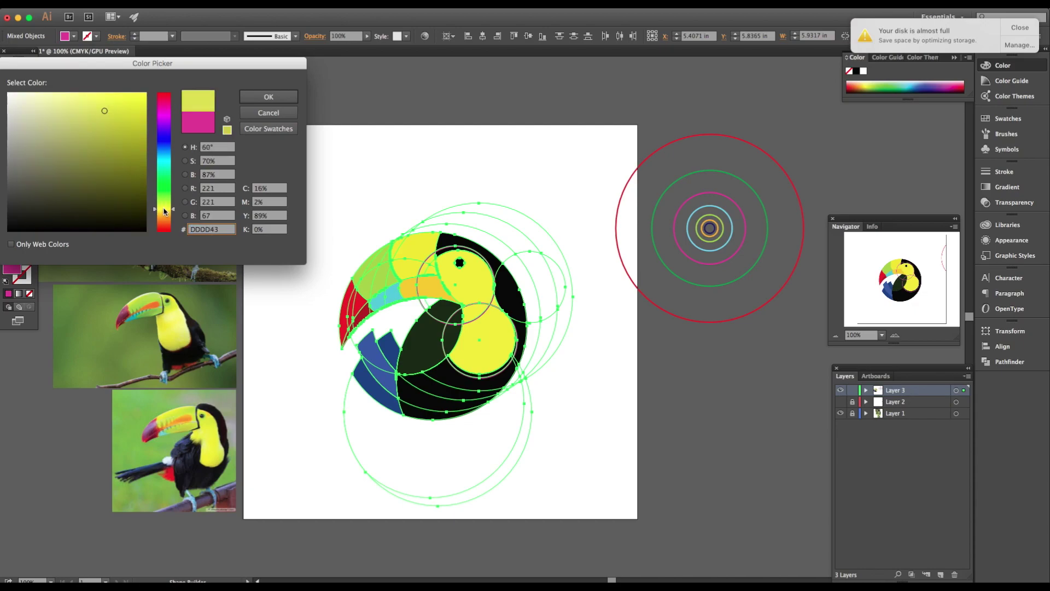
{"action": "left_click_drag", "start_coordinate": [135, 94], "coordinate": [136, 112]}
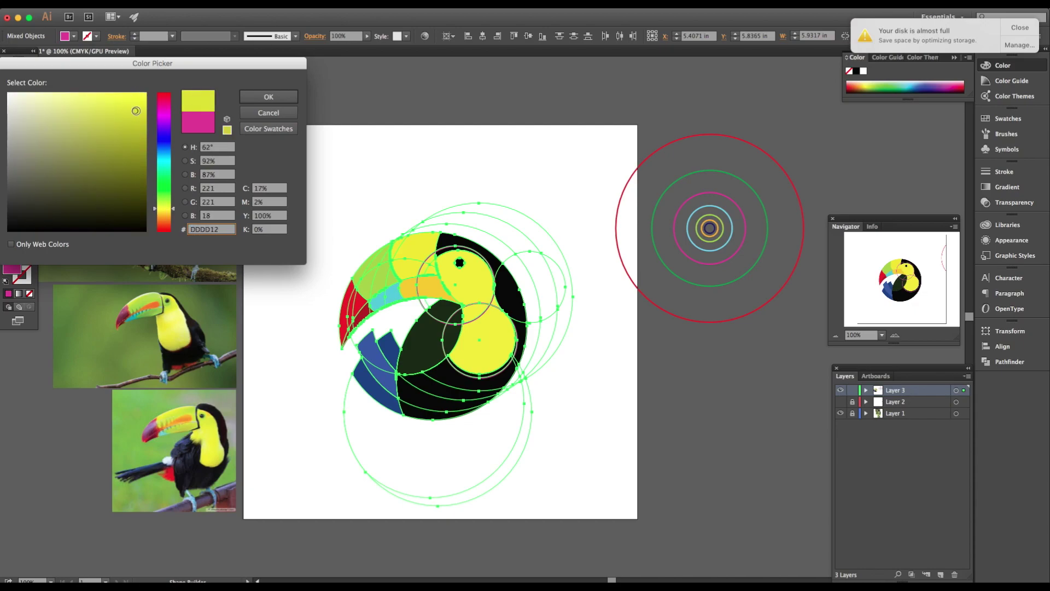
{"action": "left_click", "coordinate": [268, 96]}
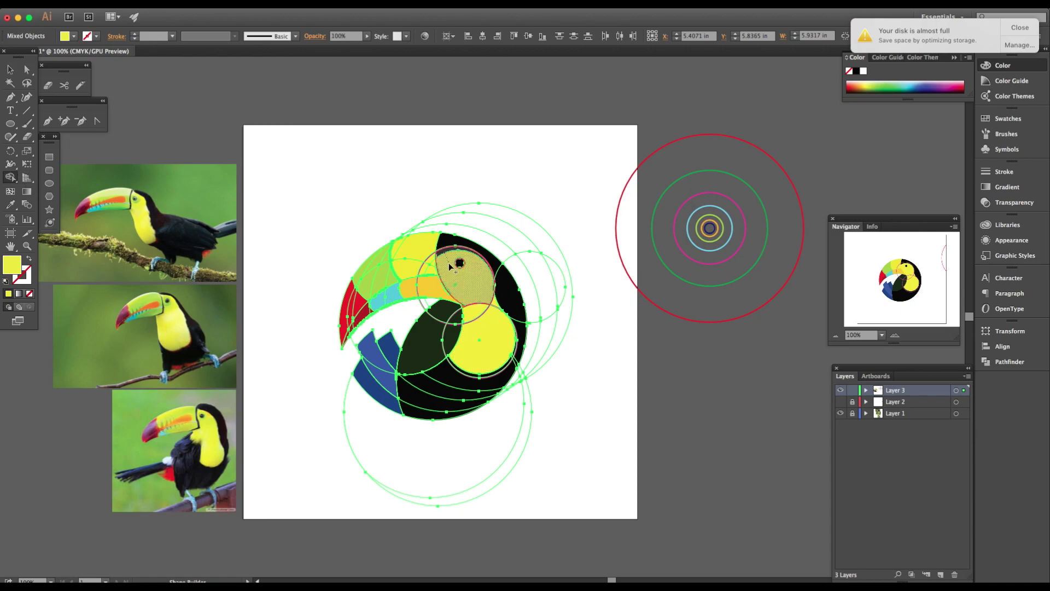
Merge the head and breast areas within the two circles into one yellow shape with Shape Builder, and deselect.
{"action": "mouse_move", "coordinate": [479, 293]}
{"action": "left_mouse_down"}
{"action": "mouse_move", "coordinate": [490, 344]}
{"action": "mouse_move", "coordinate": [476, 378]}
{"action": "mouse_move", "coordinate": [454, 314]}
{"action": "left_mouse_up"}
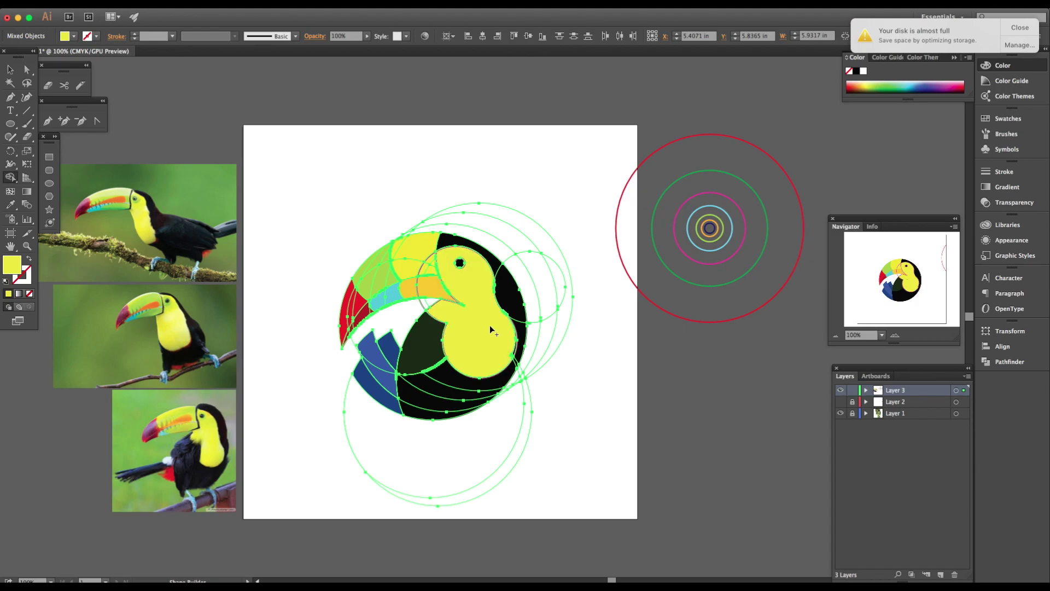
{"action": "key", "text": "a"}
{"action": "left_click", "coordinate": [575, 352]}
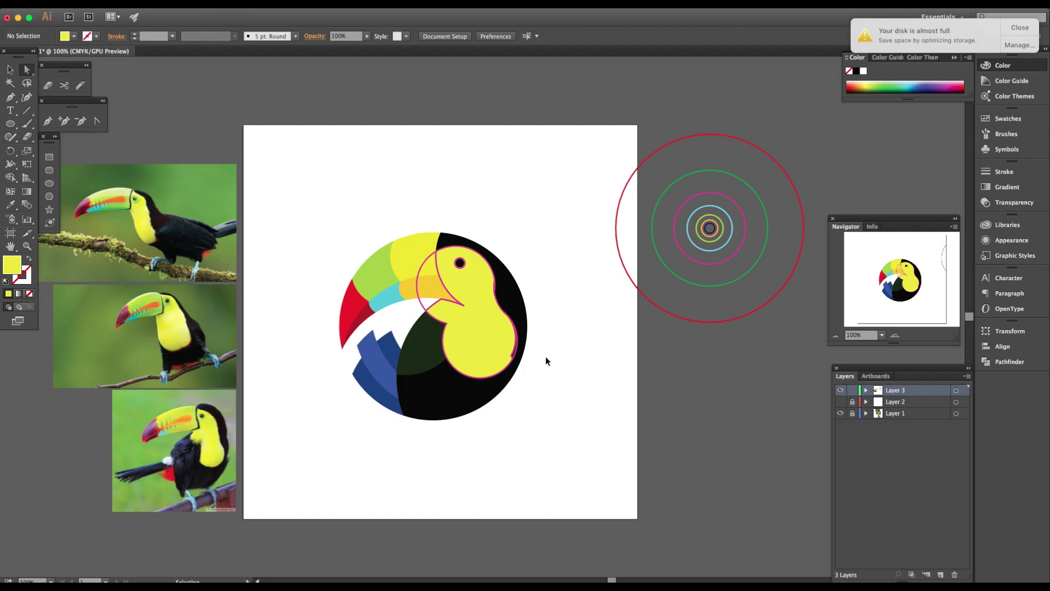
Merge the leftover sliver at the breast's outer edge into the yellow head-and-breast shape with Shape Builder, and deselect.
{"action": "key", "text": "super+a"}
{"action": "key", "text": "shift+m"}
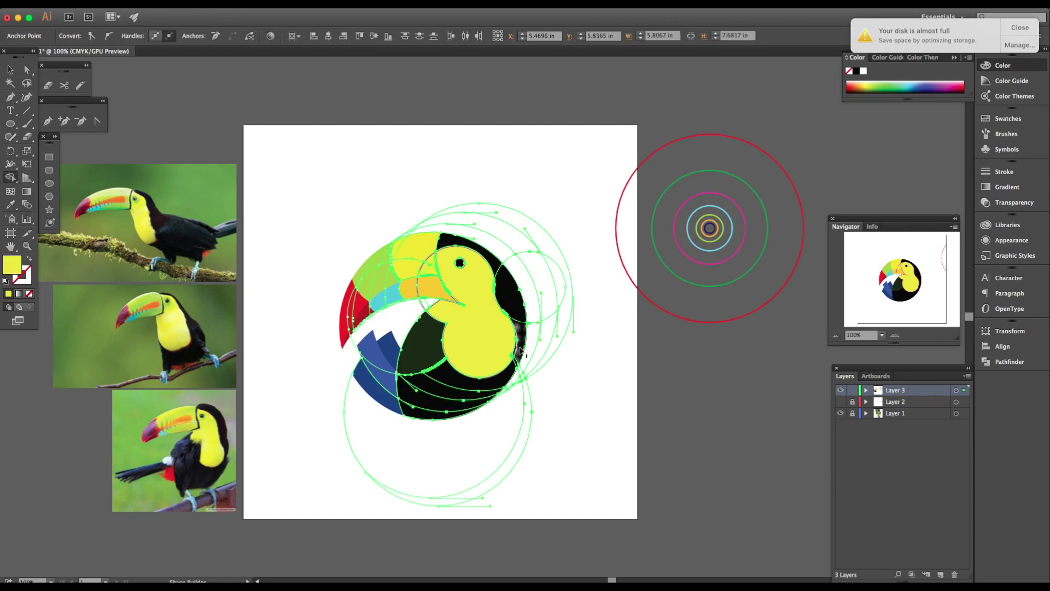
{"action": "left_click", "coordinate": [505, 349]}
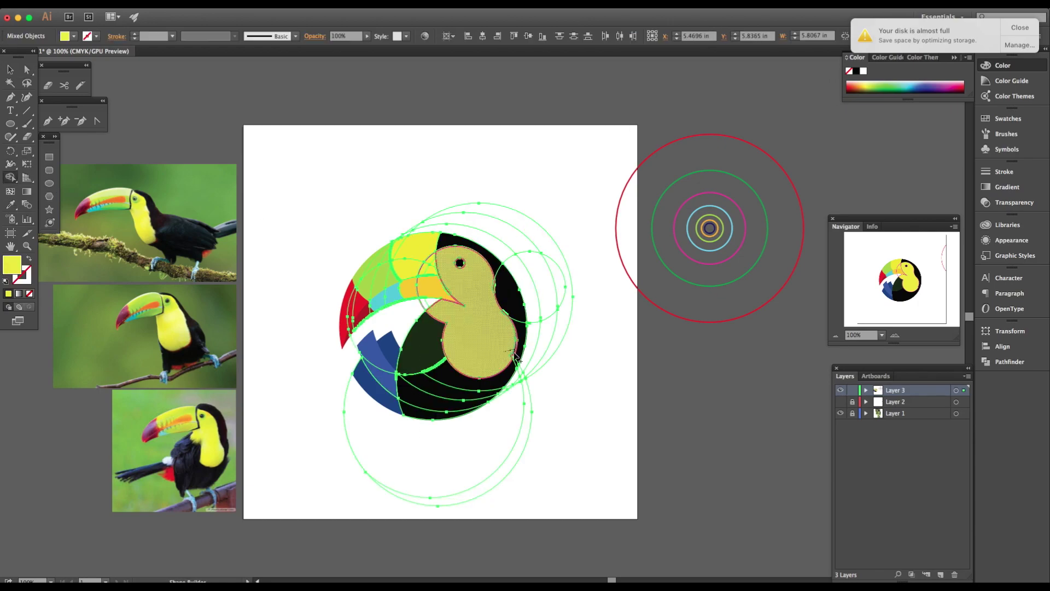
{"action": "left_click", "coordinate": [514, 355]}
{"action": "left_click", "coordinate": [502, 312]}
{"action": "key", "text": "a"}
{"action": "left_click", "coordinate": [555, 403]}
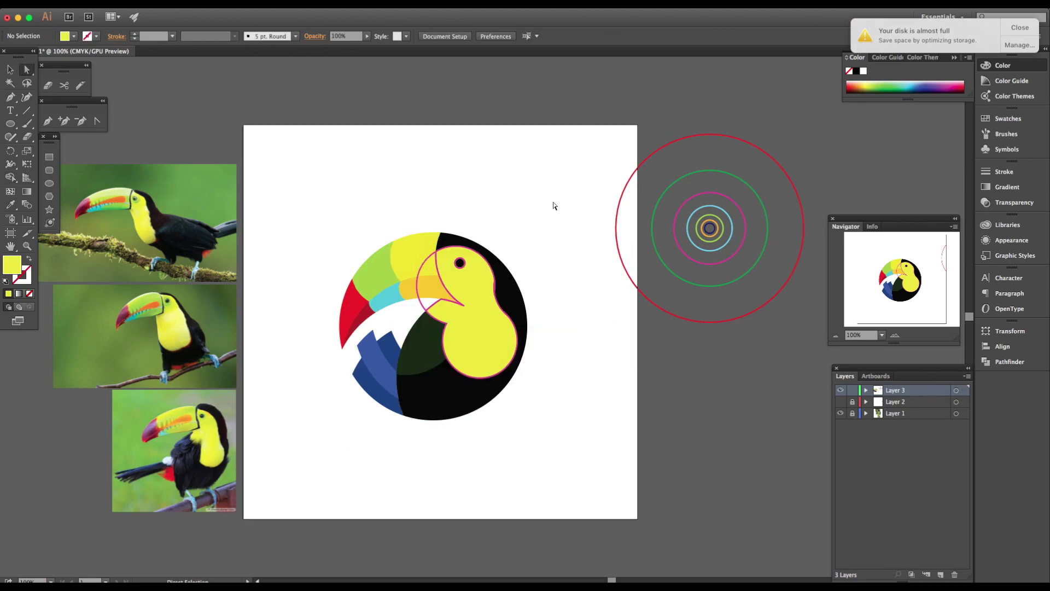
Remove the outlines from the whole toucan artwork, and copy the finished toucan.
{"action": "left_click_drag", "start_coordinate": [567, 199], "coordinate": [258, 475]}
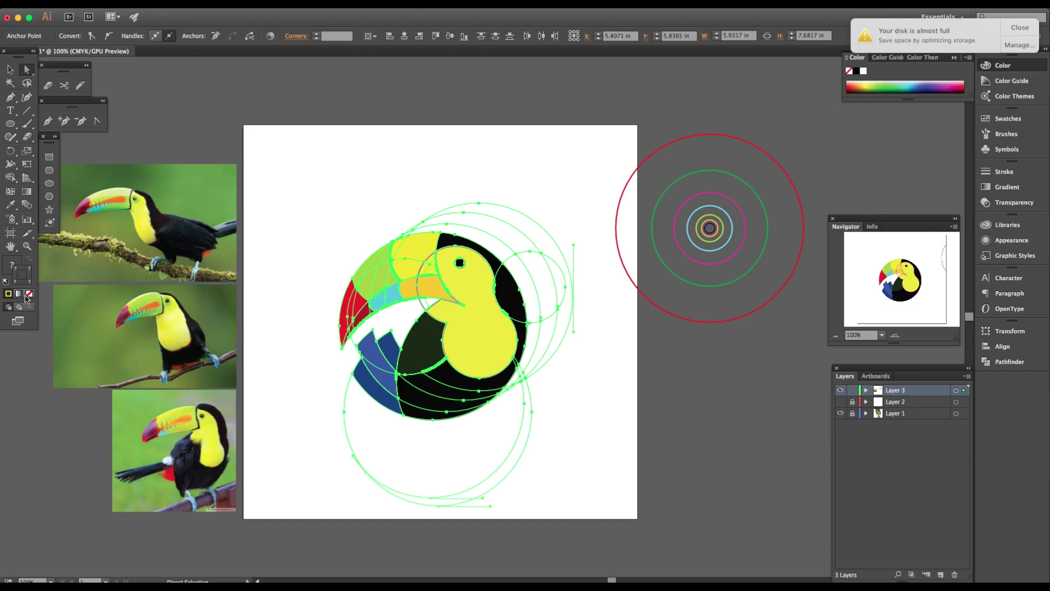
{"action": "left_click", "coordinate": [362, 213]}
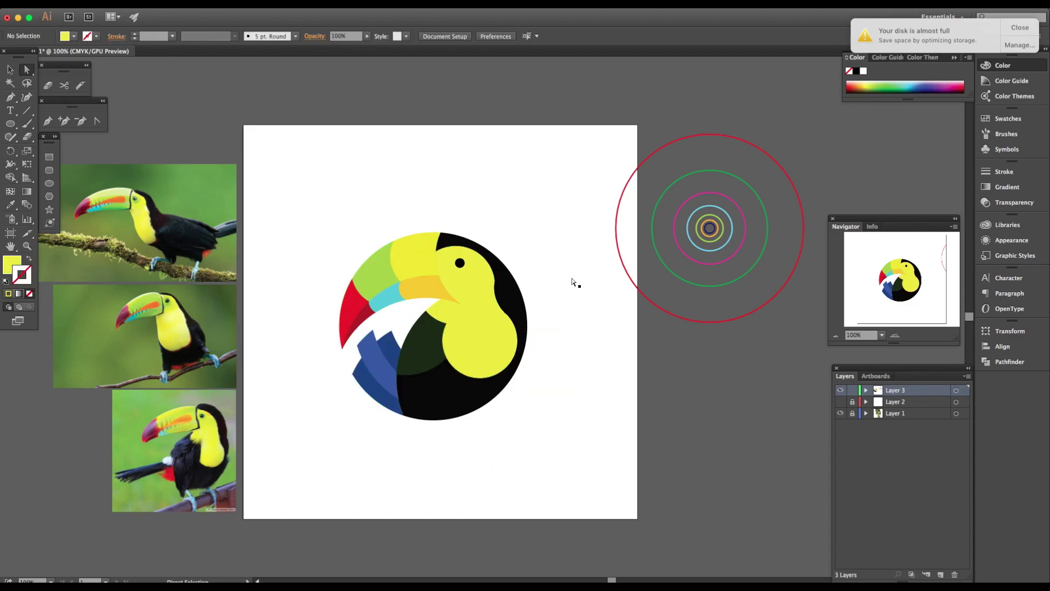
{"action": "left_click_drag", "start_coordinate": [570, 210], "coordinate": [263, 448]}
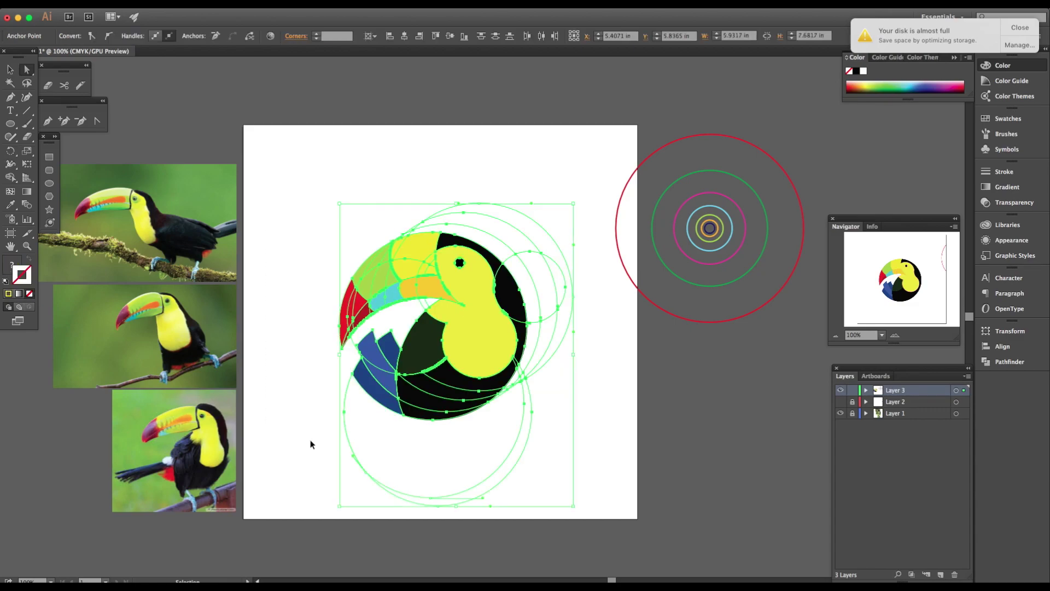
Undo the recent edits back to the toucan with its two unmerged guide circles on the head and breast.
{"action": "key", "text": "super+z"}
{"action": "key", "text": "super+z"}
{"action": "key", "text": "super+z"}
{"action": "key", "text": "super+z"}
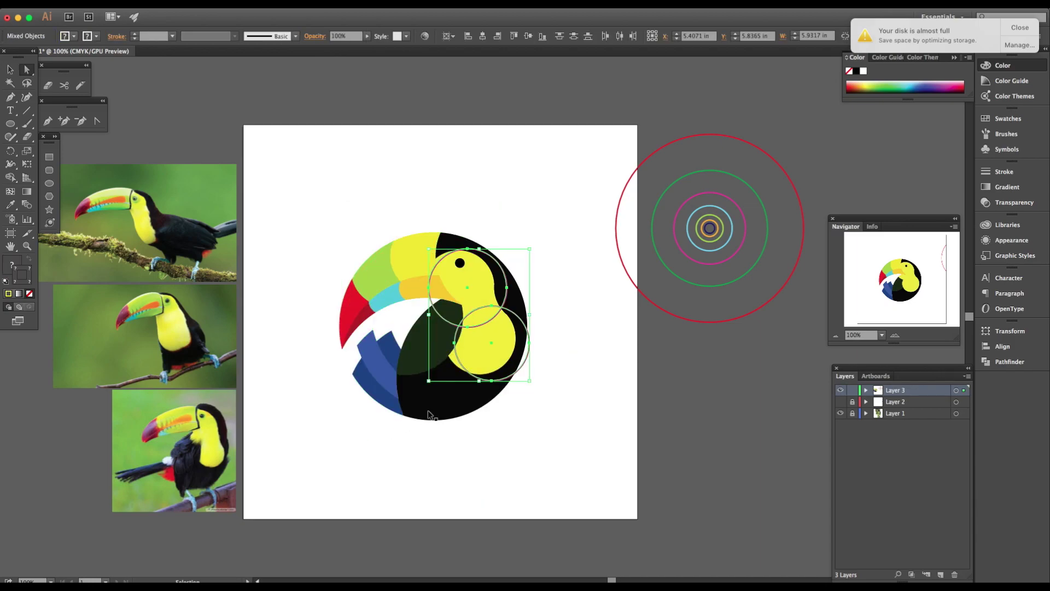
{"action": "key", "text": "super+v"}
{"action": "left_click_drag", "start_coordinate": [472, 322], "coordinate": [627, 507]}
{"action": "left_click", "coordinate": [498, 480]}
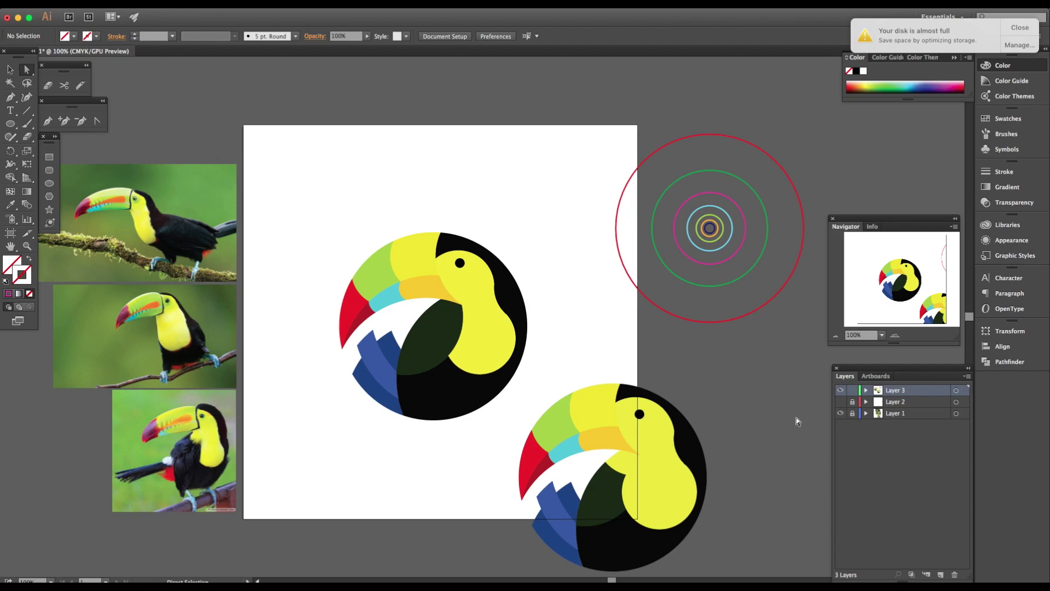
{"action": "key", "text": "super+z"}
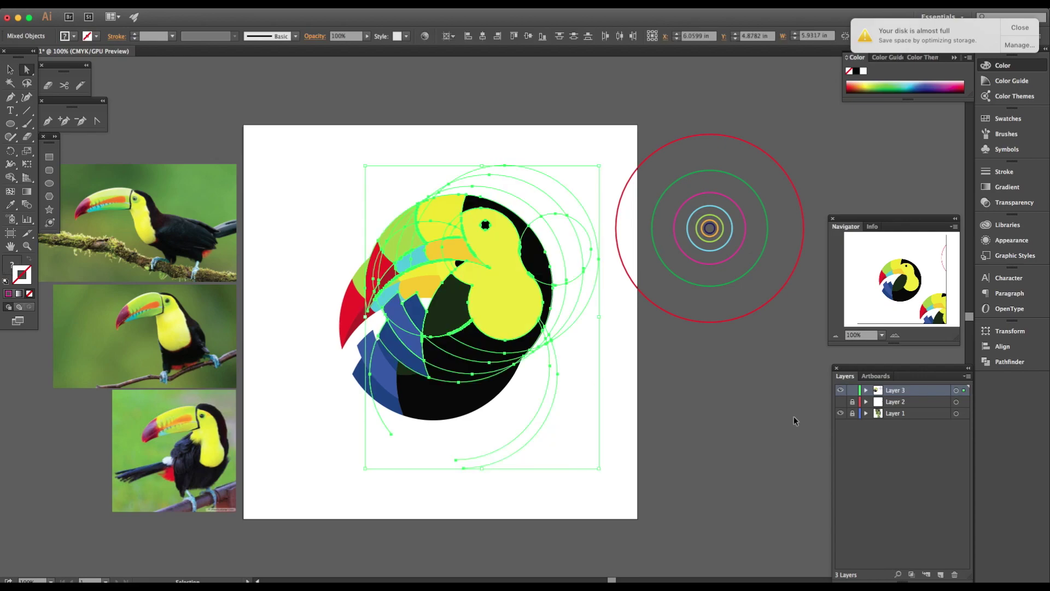
{"action": "key", "text": "super+z"}
Delete the old toucan together with all of its invisible construction circles and stray arcs.
{"action": "left_click_drag", "start_coordinate": [572, 224], "coordinate": [304, 434]}
{"action": "key", "text": "Delete"}
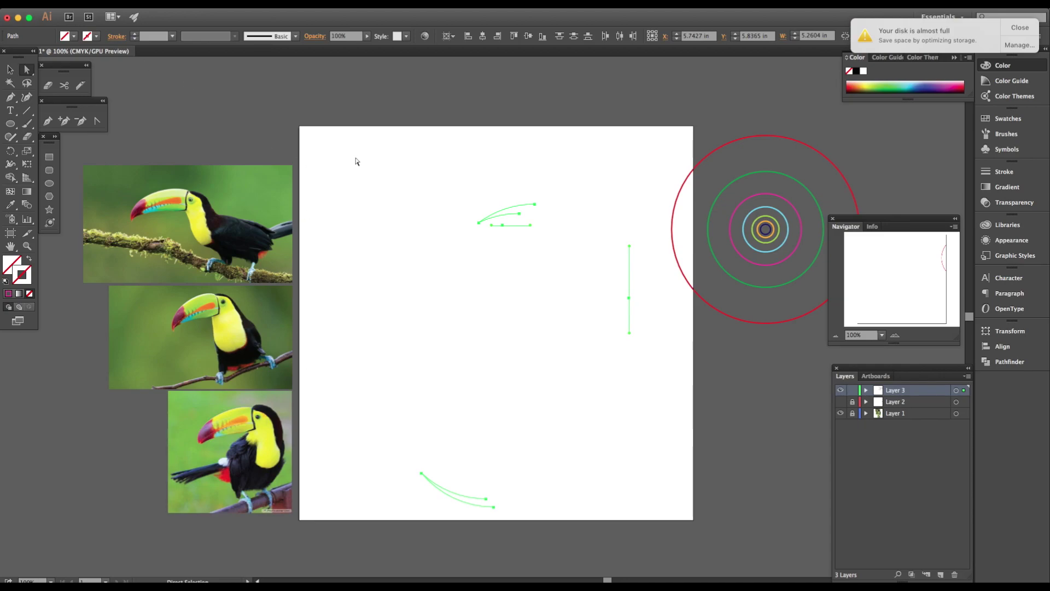
{"action": "key", "text": "super+z"}
{"action": "scroll", "coordinate": [621, 508], "scroll_direction": "down", "scroll_amount": 3}
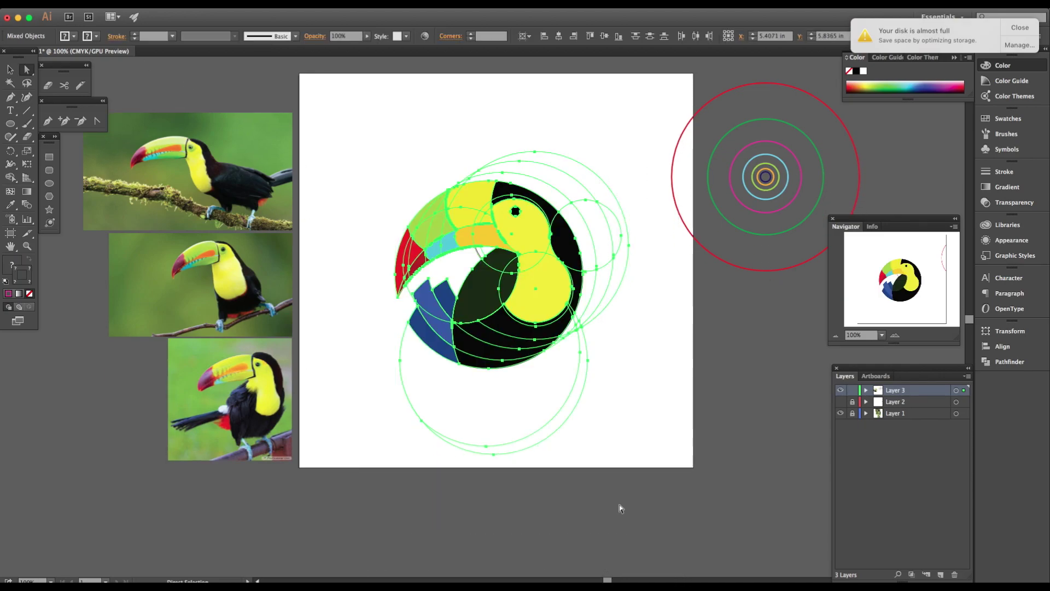
{"action": "key", "text": "Delete"}
Paste the copied toucan onto a new layer above the others, and move it to the middle of the artboard.
{"action": "left_click", "coordinate": [940, 574]}
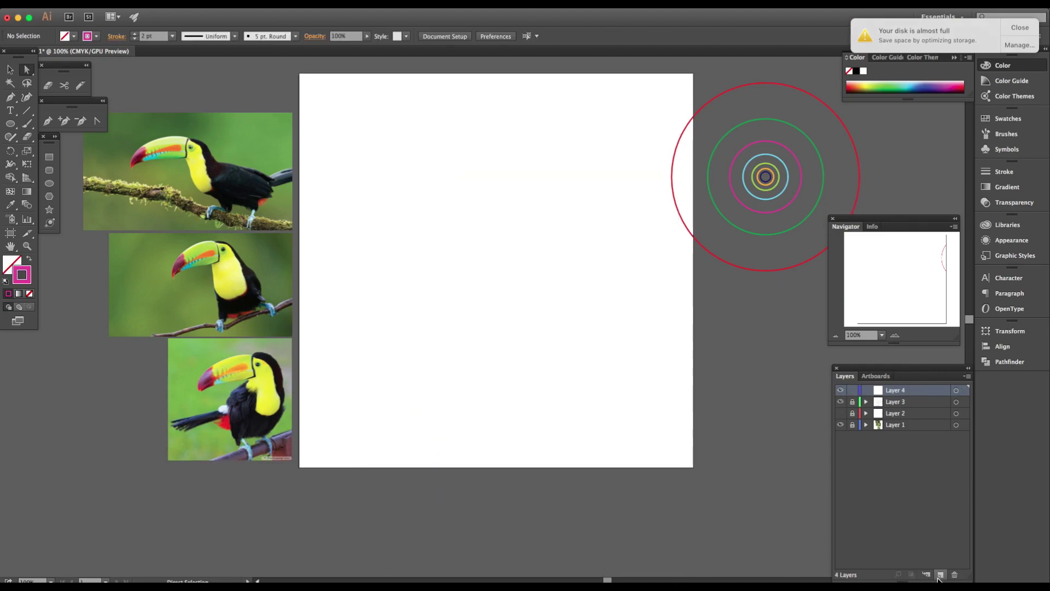
{"action": "key", "text": "super+0"}
{"action": "key", "text": "super+v"}
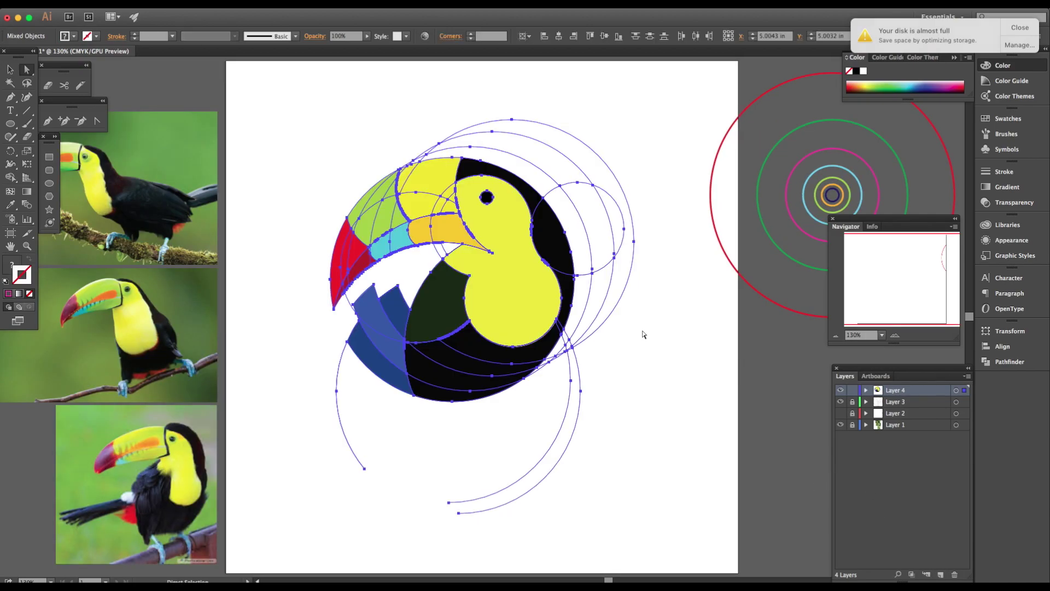
{"action": "left_click_drag", "start_coordinate": [544, 311], "coordinate": [558, 356]}
{"action": "left_click", "coordinate": [678, 337]}
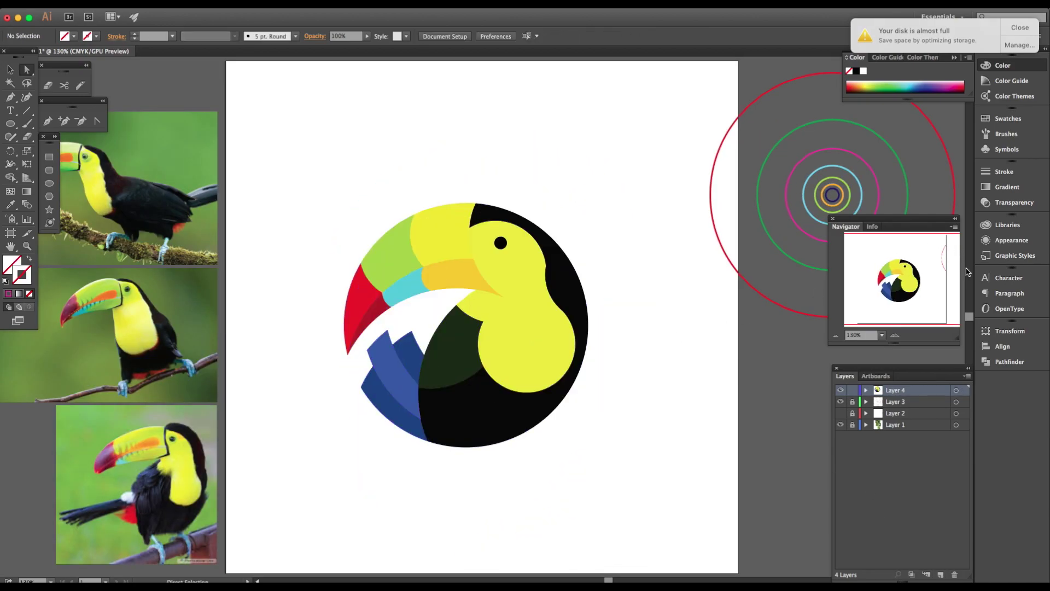
Apply the Pathfinder Merge operation to the entire pasted toucan artwork, and deselect.
{"action": "left_click", "coordinate": [1011, 361]}
{"action": "key", "text": "super+a"}
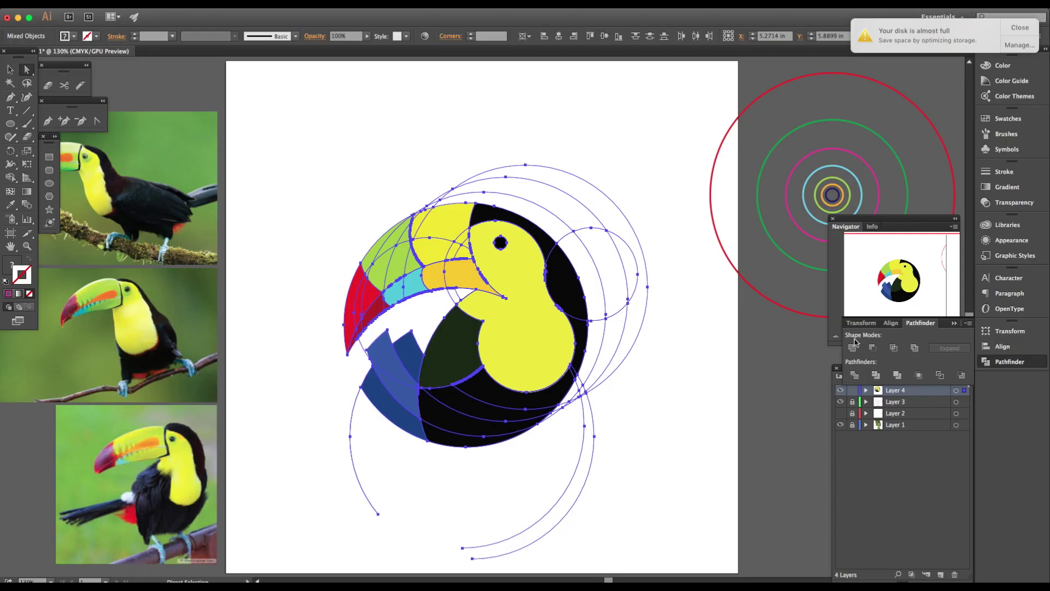
{"action": "left_click", "coordinate": [899, 376]}
{"action": "left_click", "coordinate": [680, 387]}
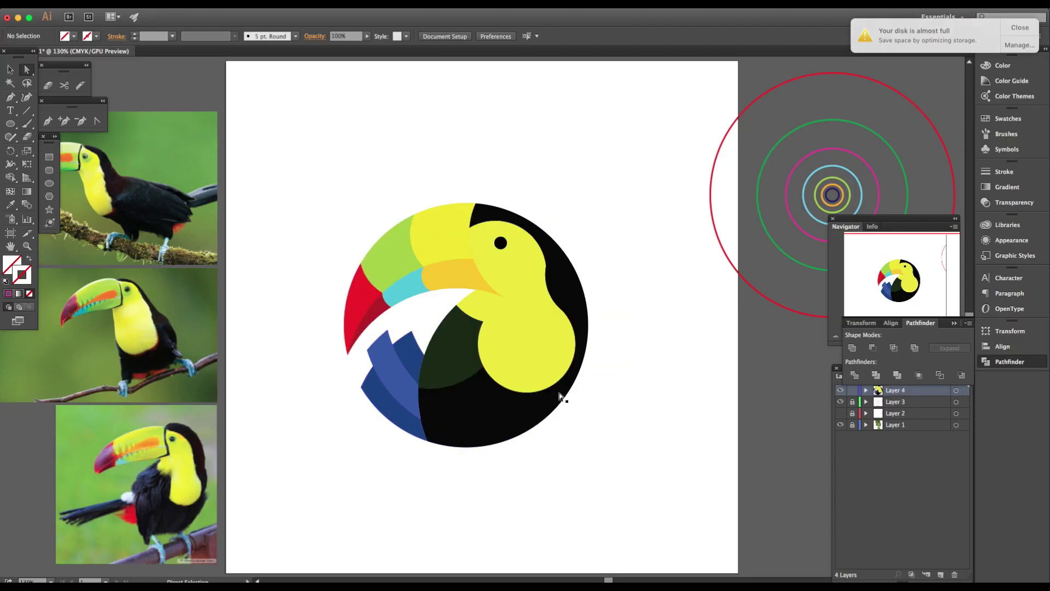
Examine the edges between the toucan's wing, breast and beak up close.
{"action": "scroll", "coordinate": [595, 366], "scroll_direction": "up", "scroll_amount": 1}
{"action": "key", "text": "z"}
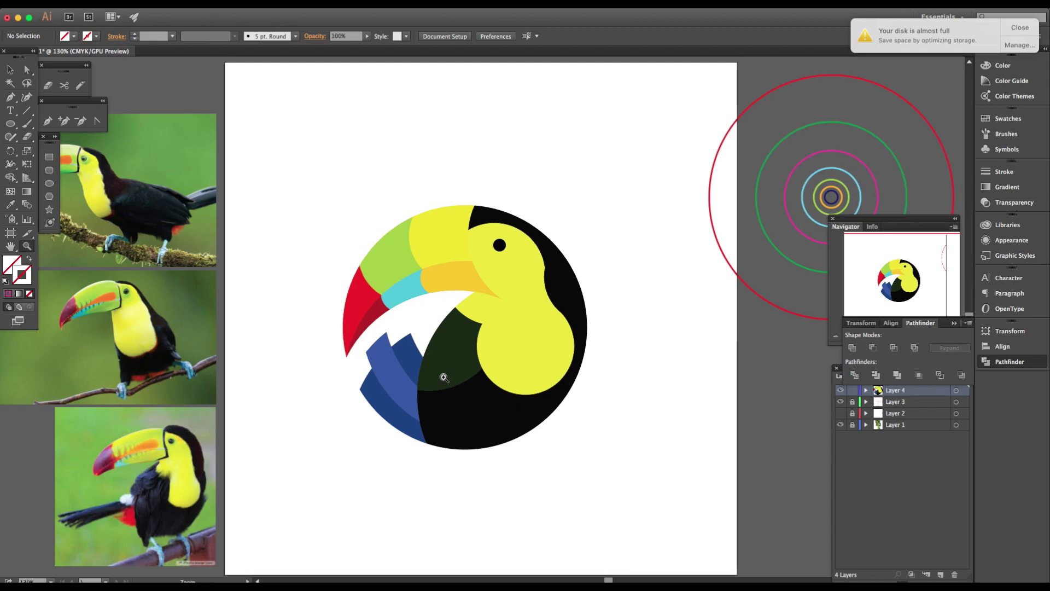
{"action": "left_click_drag", "start_coordinate": [441, 371], "coordinate": [573, 338]}
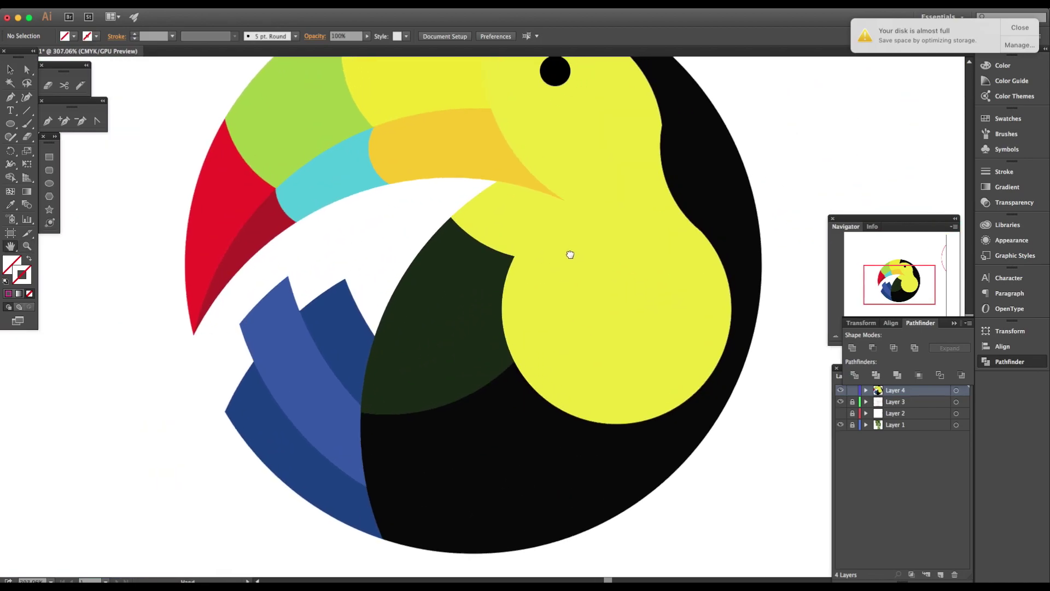